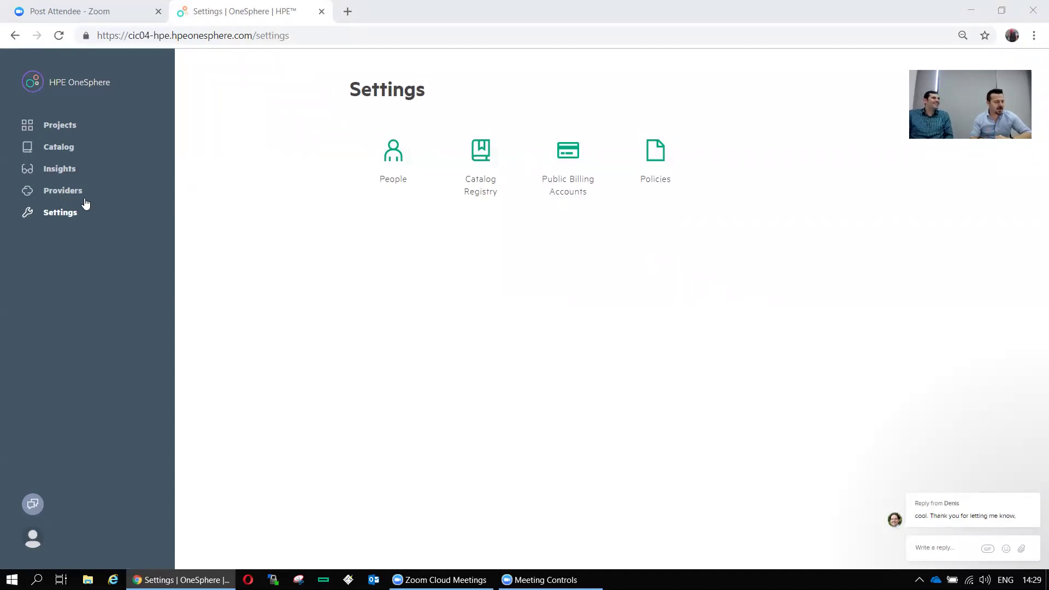
Log out of OneSphere and select the cic04-hpe part of the page address
{"action": "left_click", "coordinate": [30, 541]}
{"action": "left_click", "coordinate": [52, 535]}
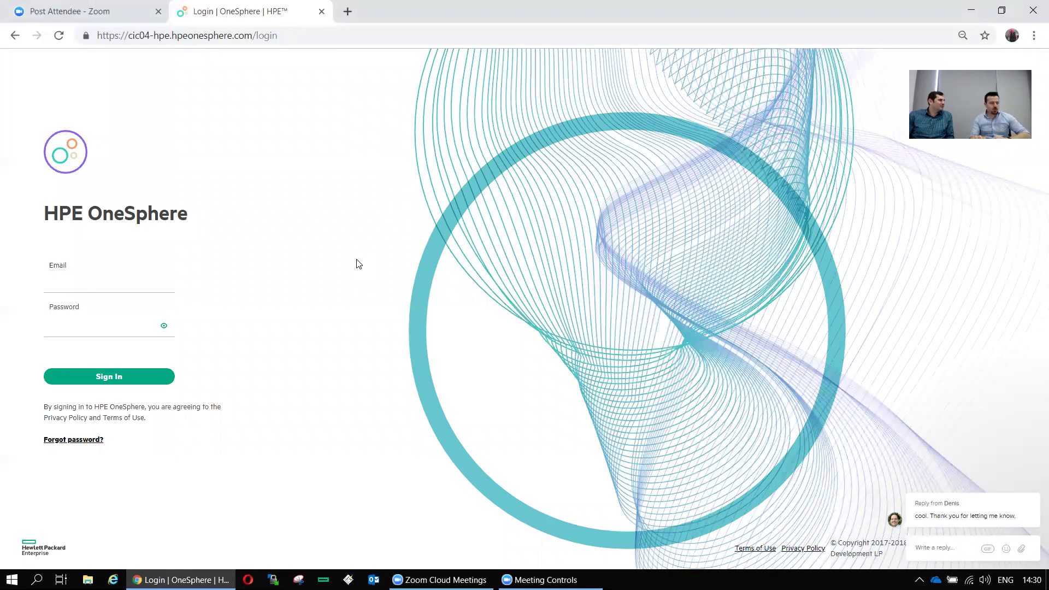
{"action": "left_click", "coordinate": [169, 35]}
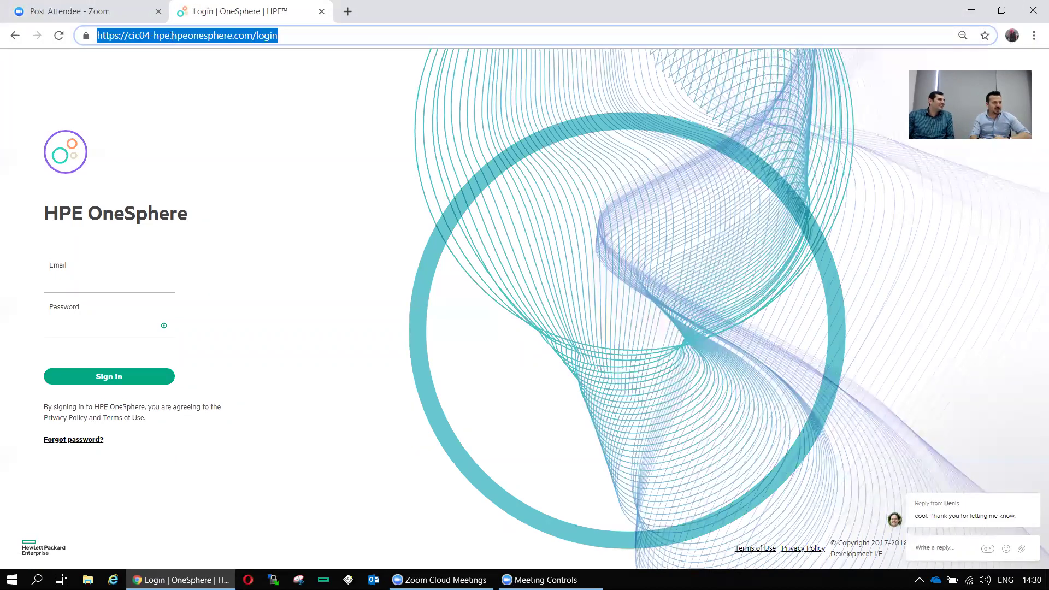
{"action": "left_click", "coordinate": [169, 36]}
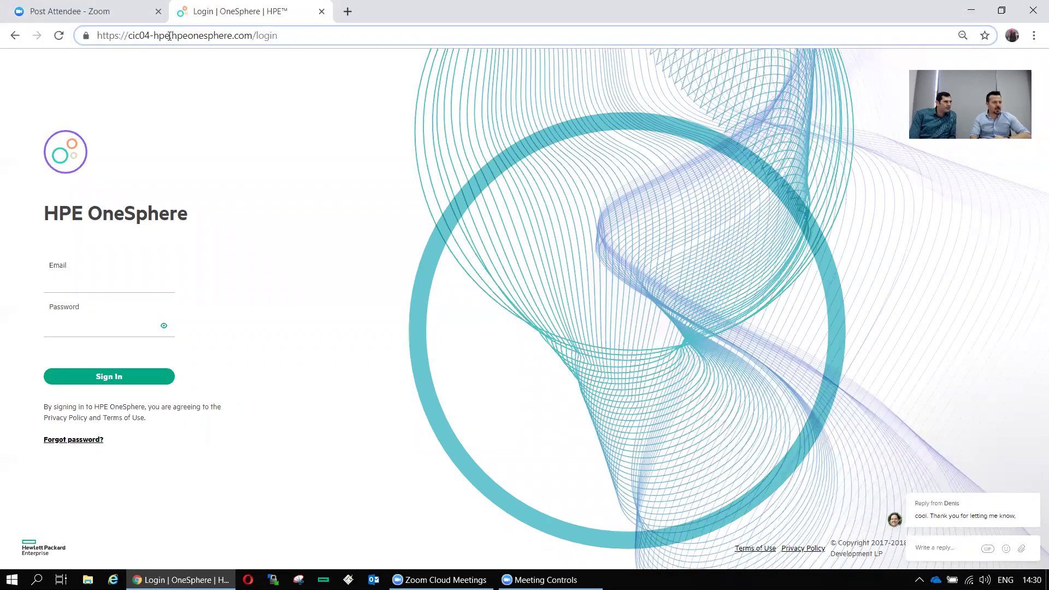
{"action": "double_click", "coordinate": [170, 36]}
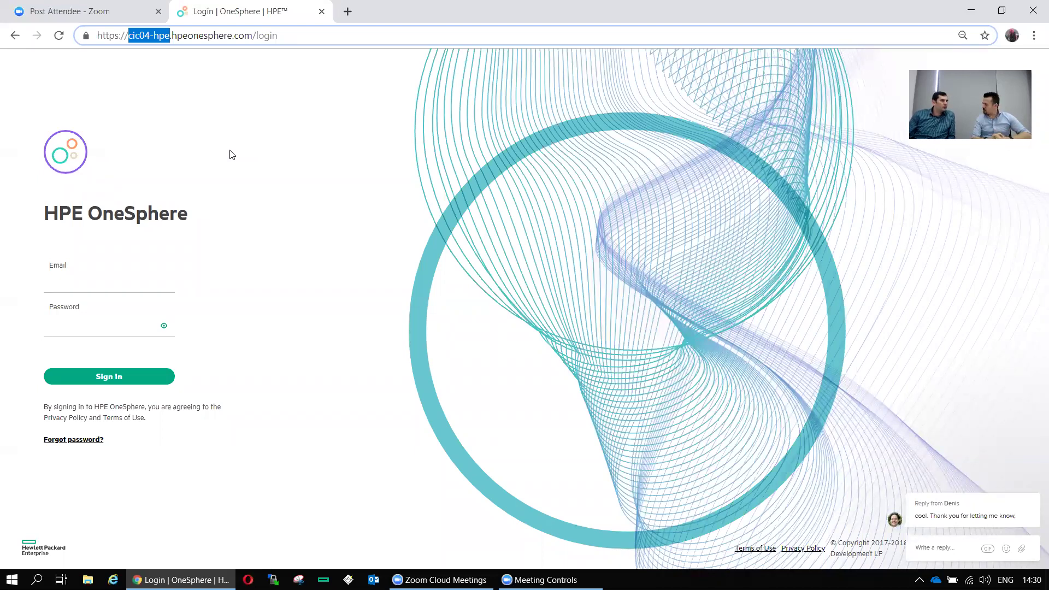
Sign back in with the account's email address and password
{"action": "left_click", "coordinate": [89, 286]}
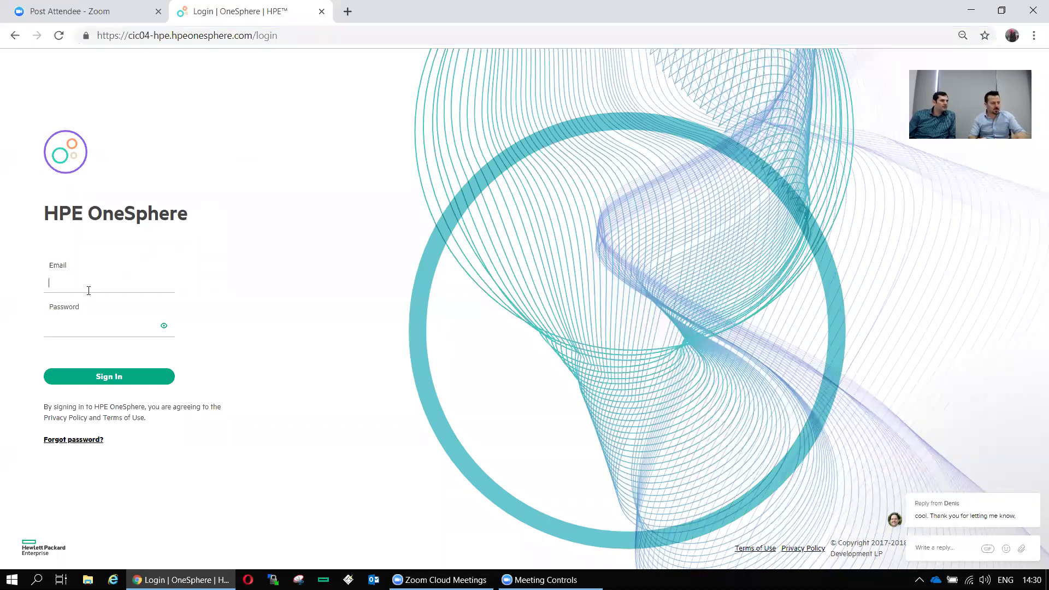
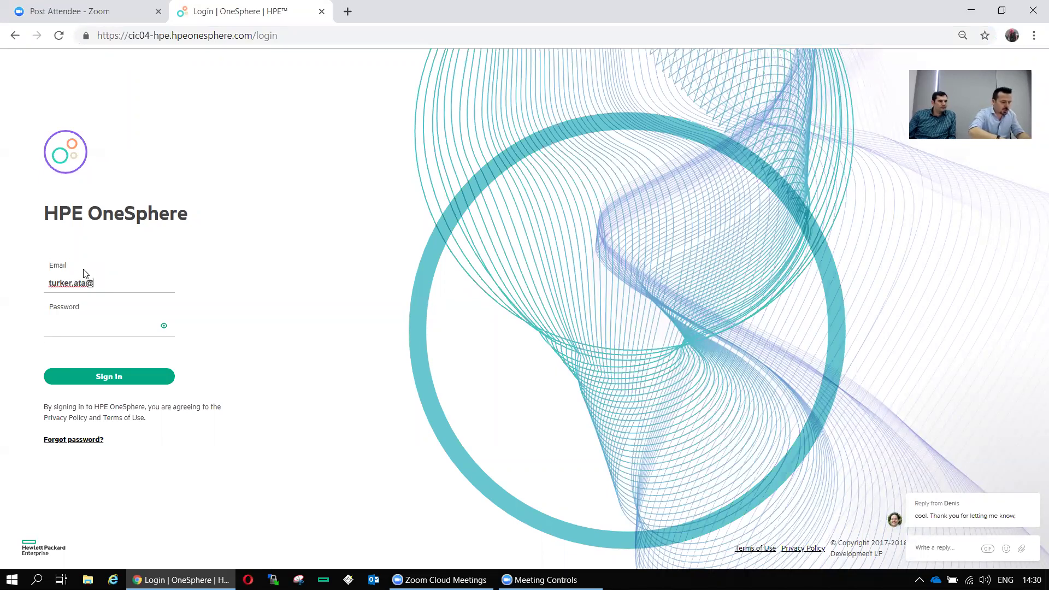
{"action": "key", "text": "Tab"}
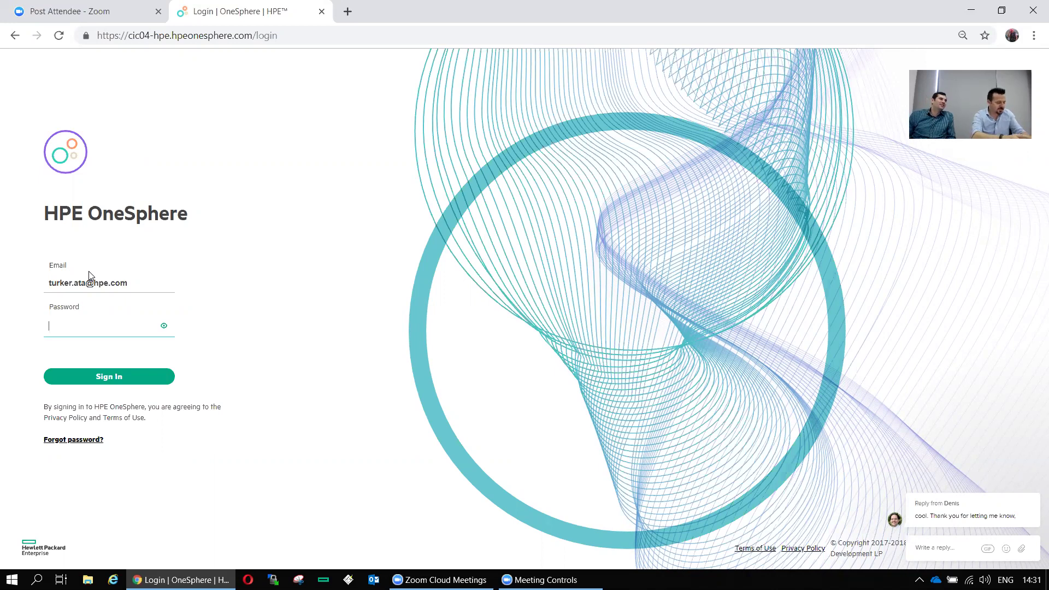
{"action": "key", "text": "Tab"}
{"action": "type", "text": "•••••"}
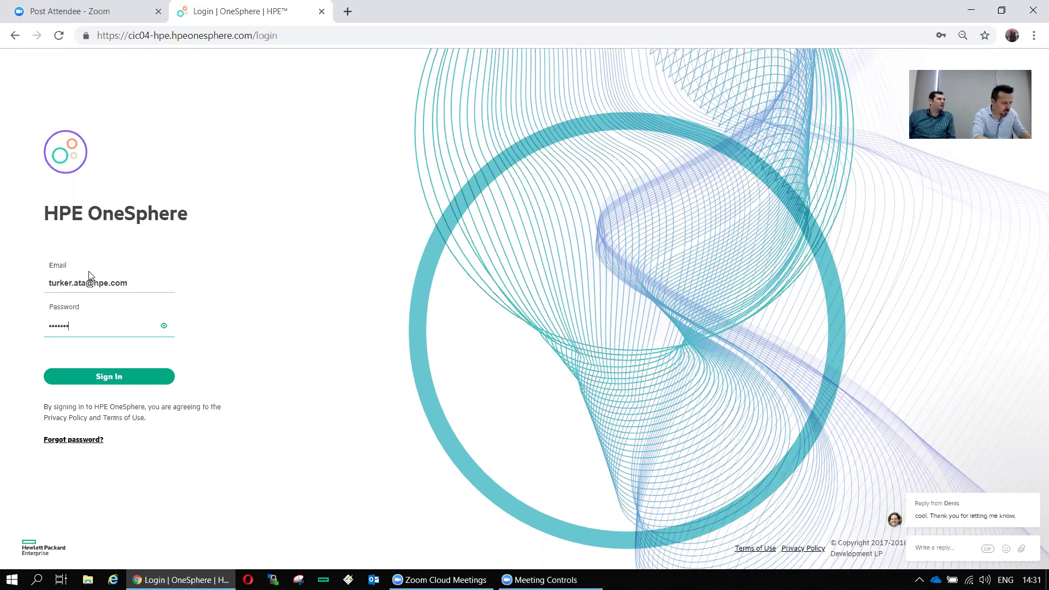
{"action": "type", "text": "•••••"}
{"action": "key", "text": "Return"}
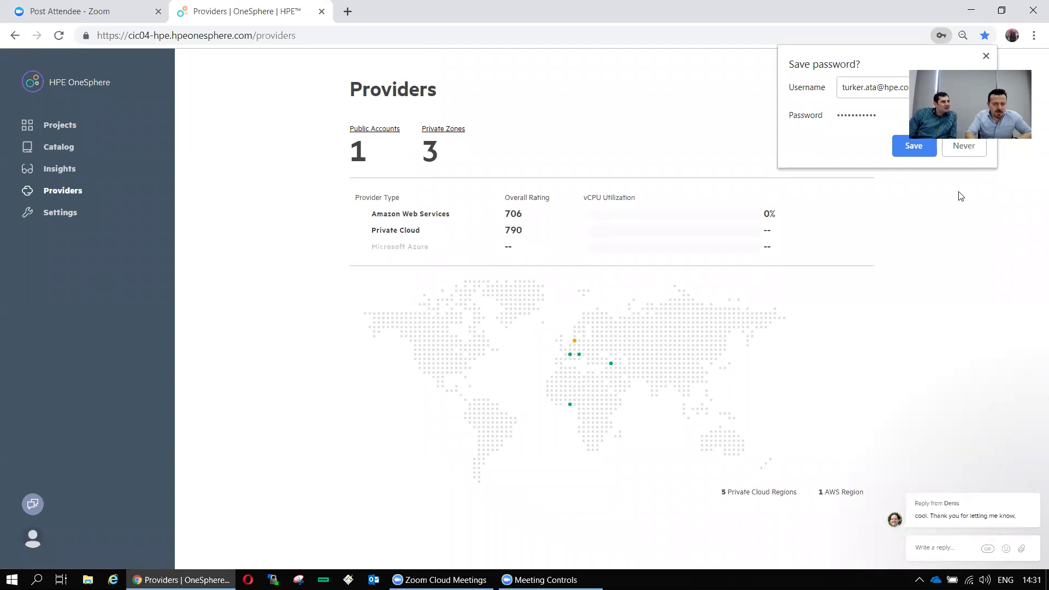
{"action": "left_click", "coordinate": [312, 385]}
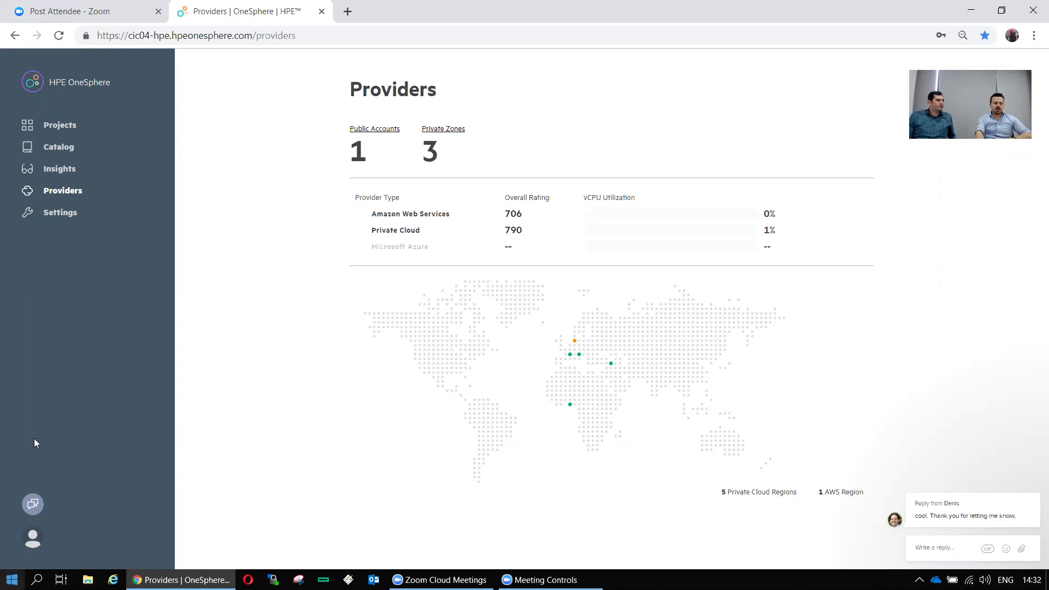
{"action": "left_click", "coordinate": [362, 130]}
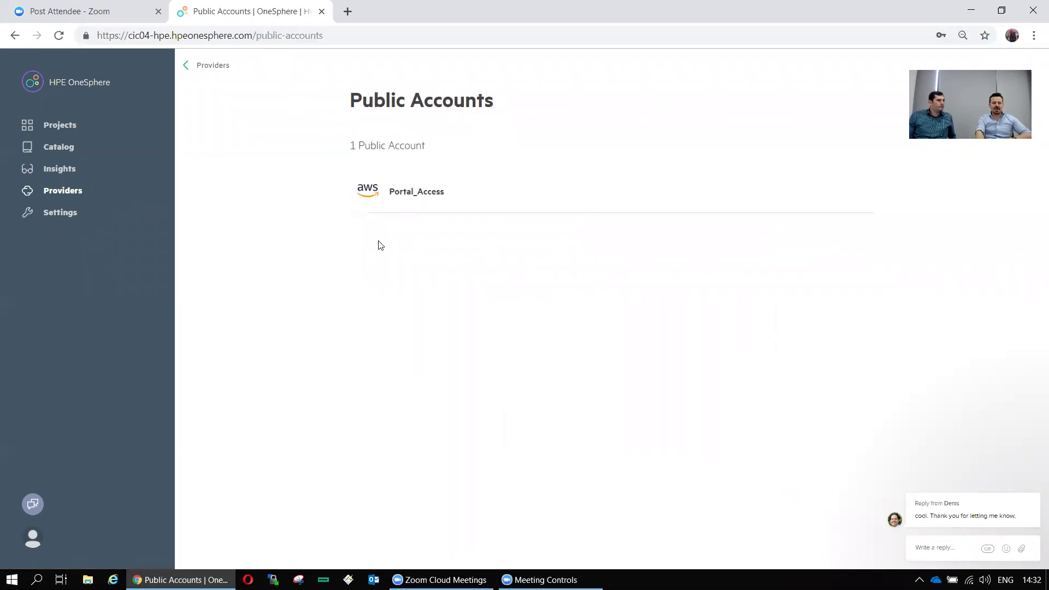
{"action": "left_click", "coordinate": [446, 202]}
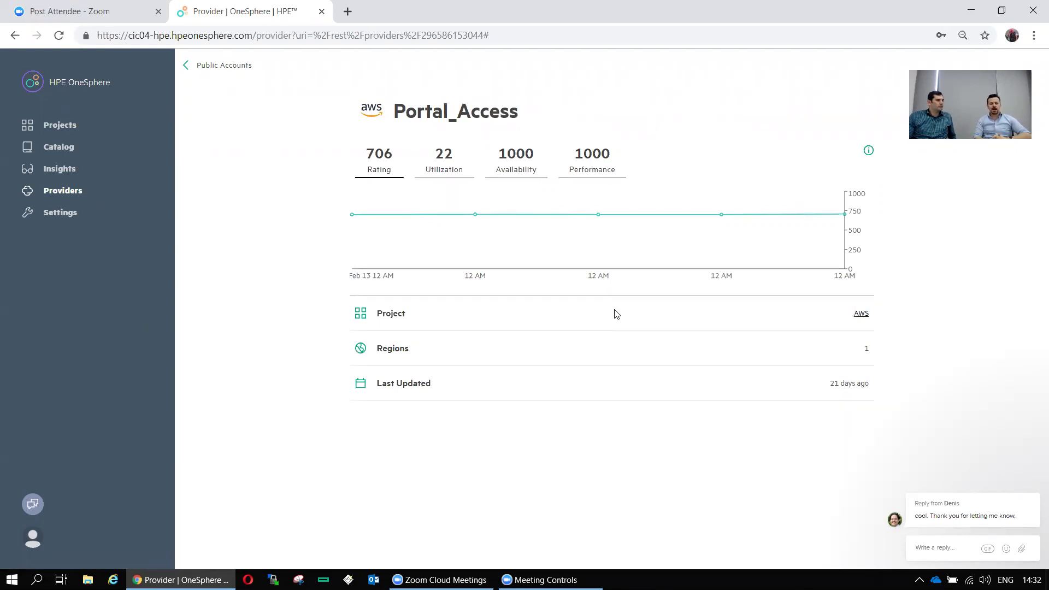
{"action": "left_click", "coordinate": [444, 171]}
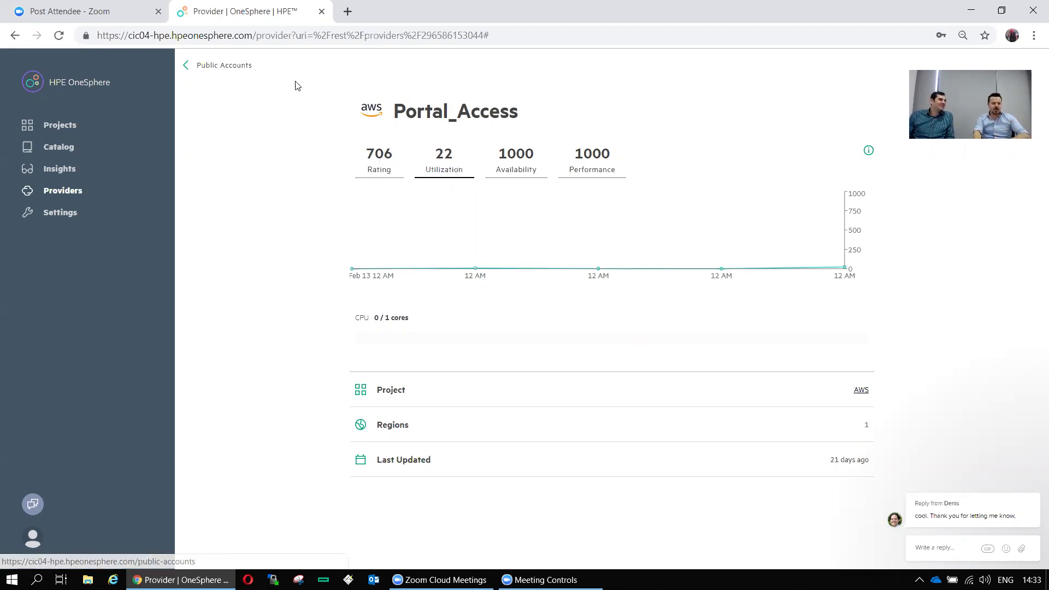
{"action": "left_click", "coordinate": [187, 66]}
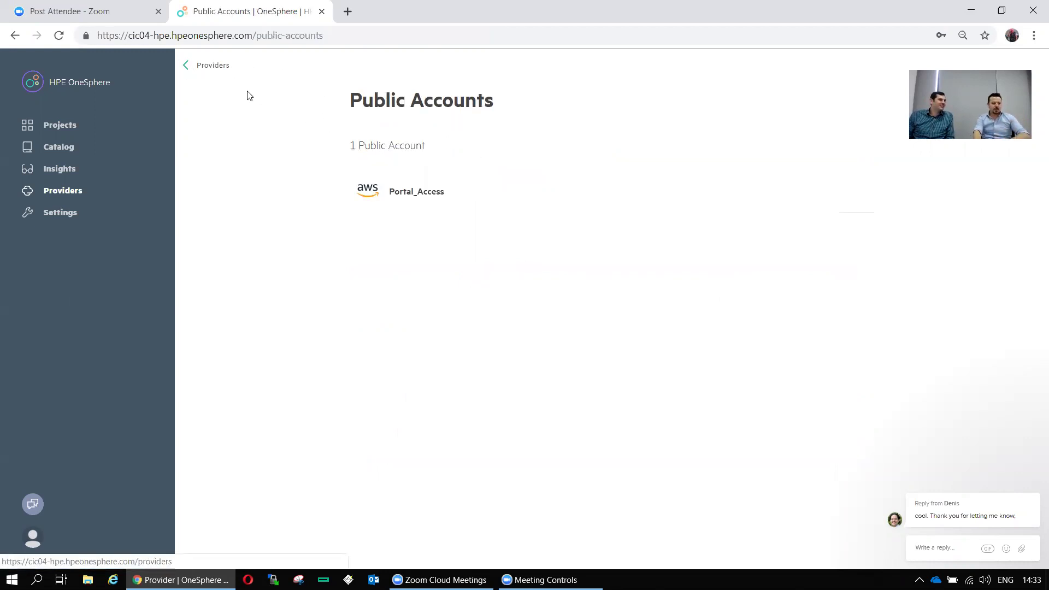
{"action": "left_click", "coordinate": [189, 67]}
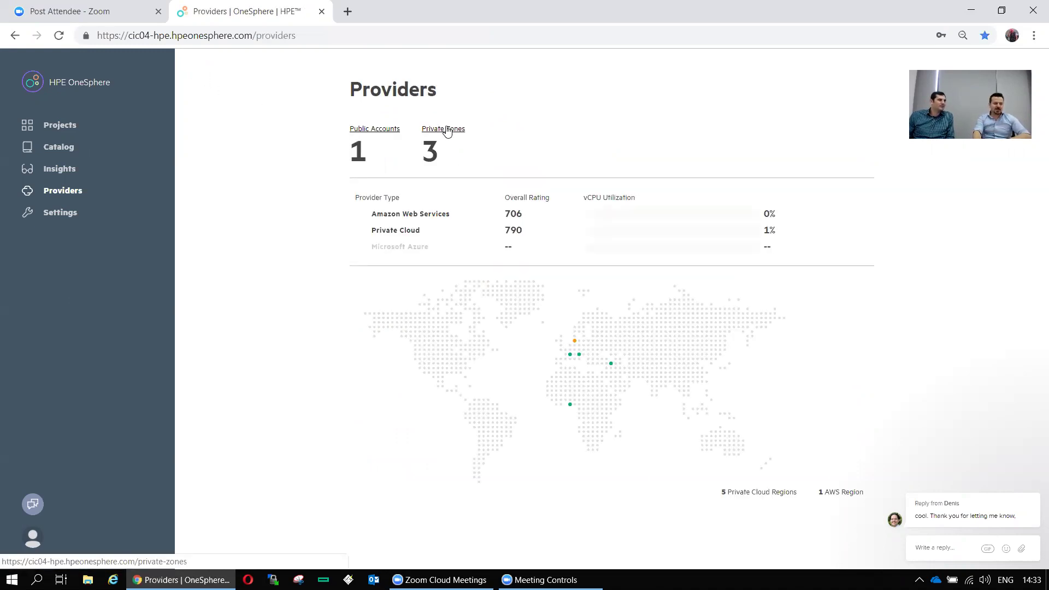
{"action": "left_click", "coordinate": [447, 131]}
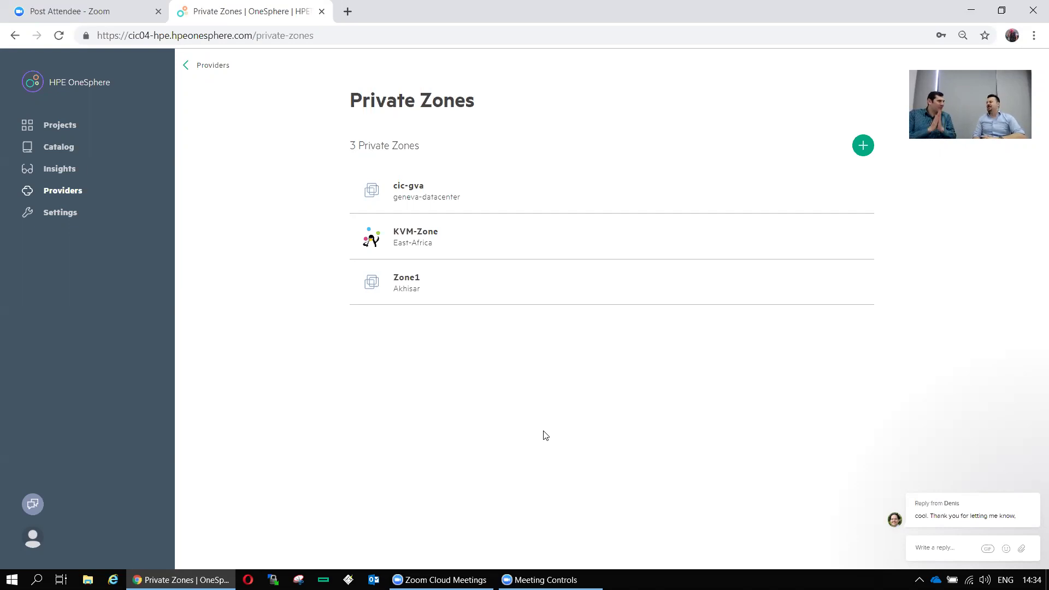
{"action": "left_click", "coordinate": [442, 192]}
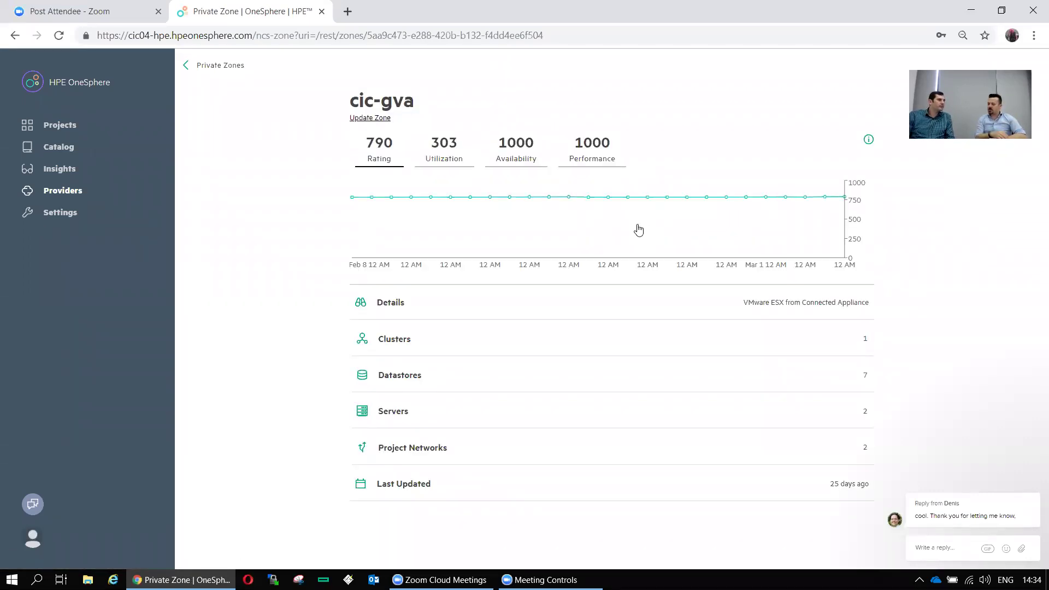
{"action": "left_click", "coordinate": [447, 154]}
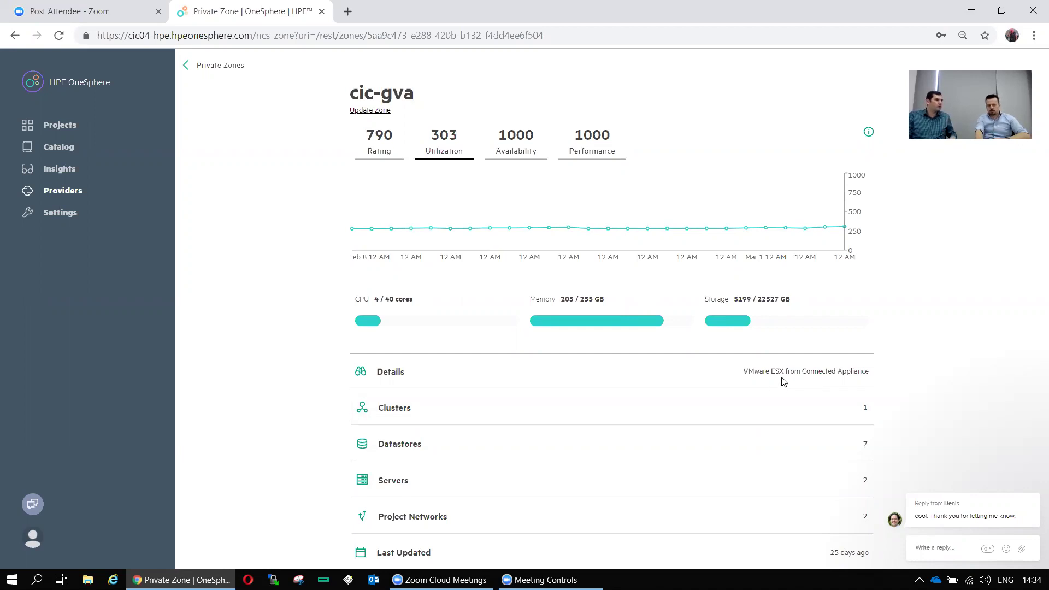
{"action": "left_click_drag", "start_coordinate": [843, 372], "coordinate": [730, 382]}
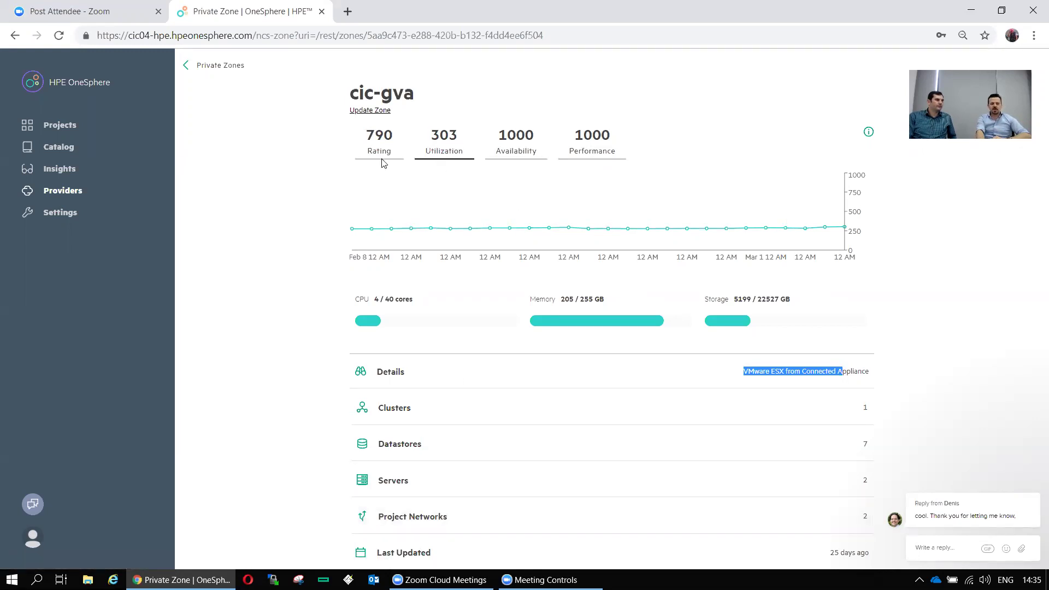
{"action": "left_click", "coordinate": [471, 235]}
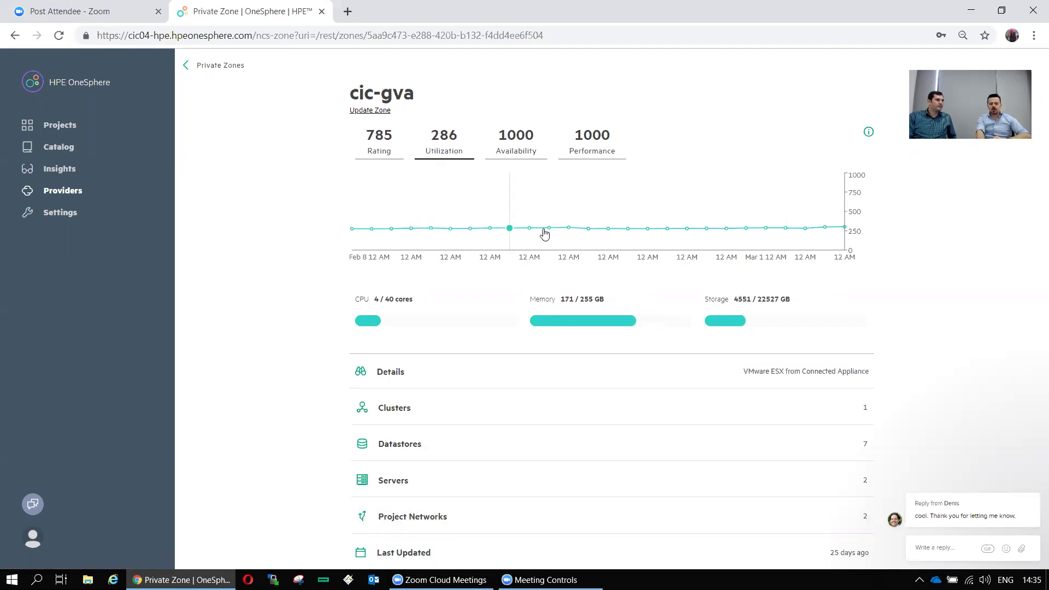
{"action": "left_click", "coordinate": [205, 73]}
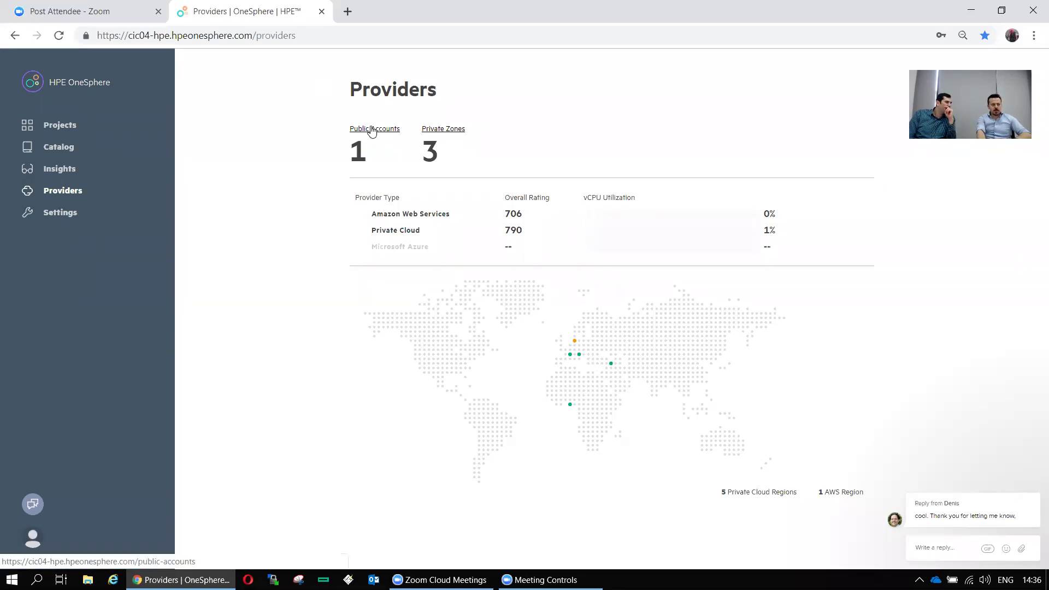
{"action": "left_click", "coordinate": [442, 129]}
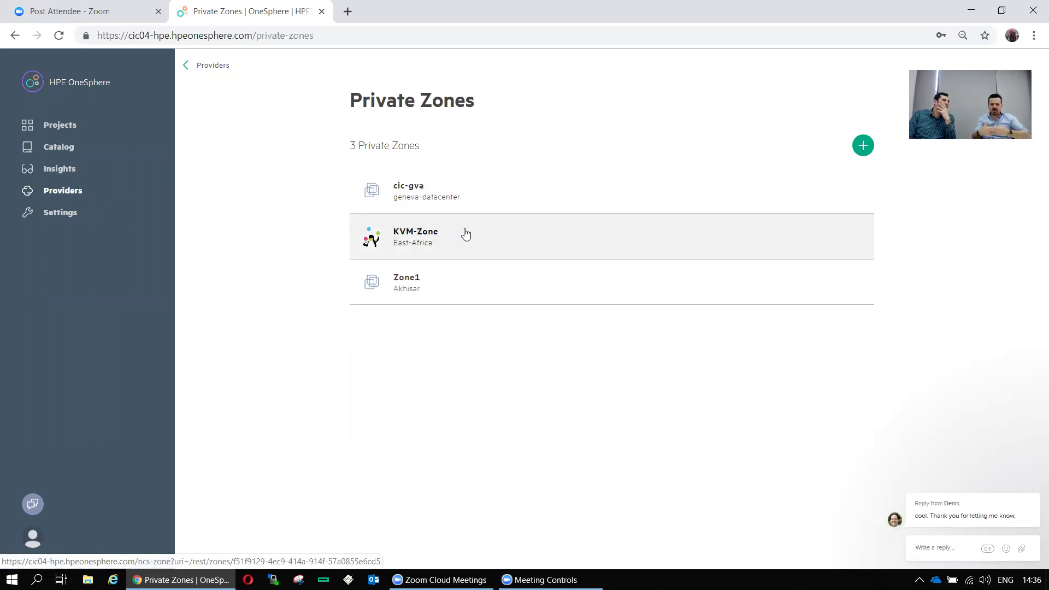
{"action": "left_click", "coordinate": [219, 66]}
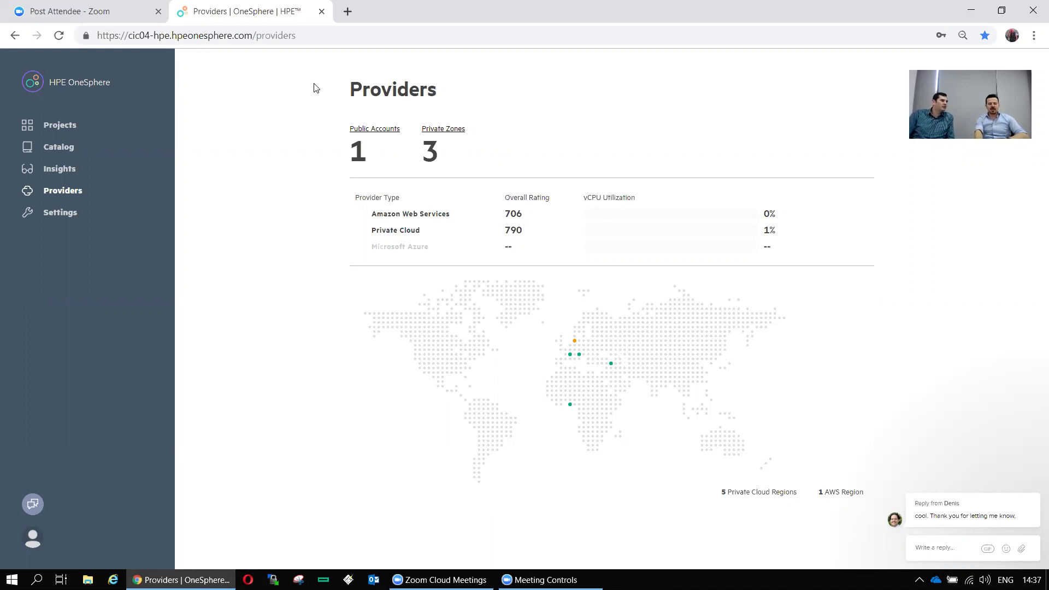
From Settings, open the People list, start an Add Person form, and close it unsaved
{"action": "left_click", "coordinate": [60, 212]}
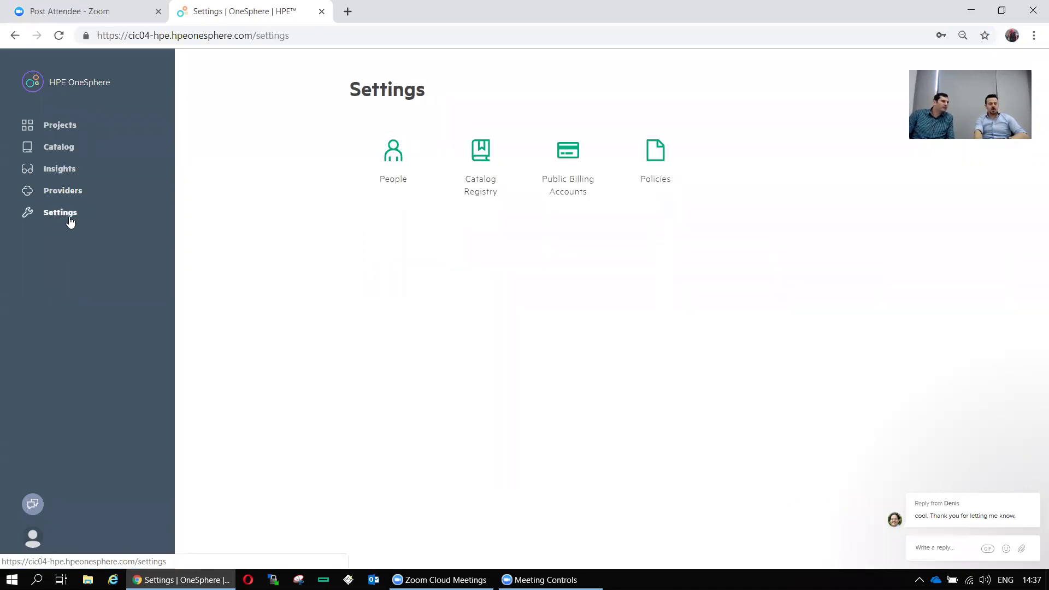
{"action": "left_click", "coordinate": [401, 173]}
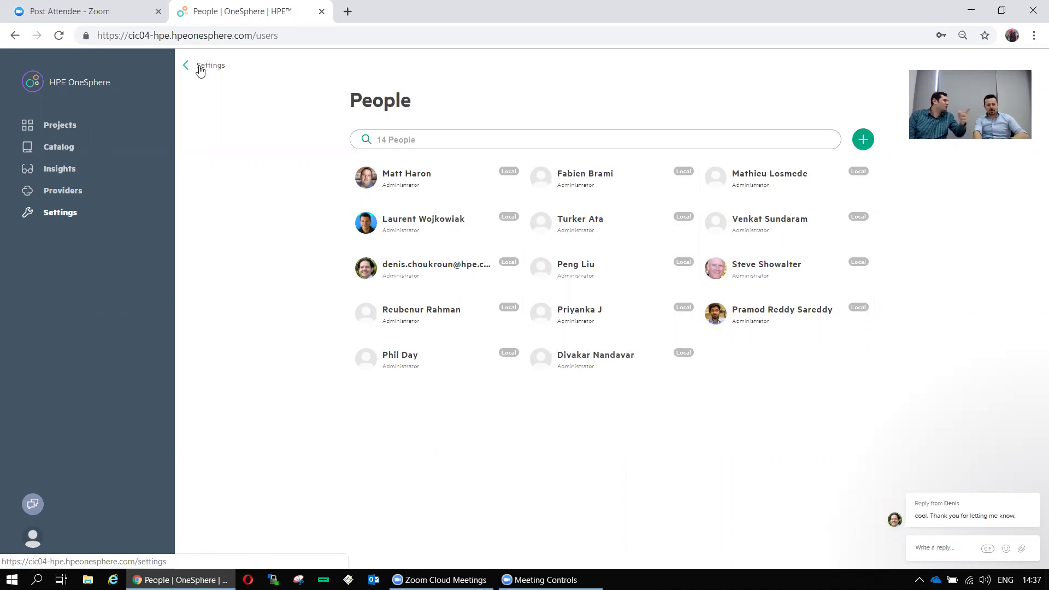
{"action": "left_click", "coordinate": [862, 137]}
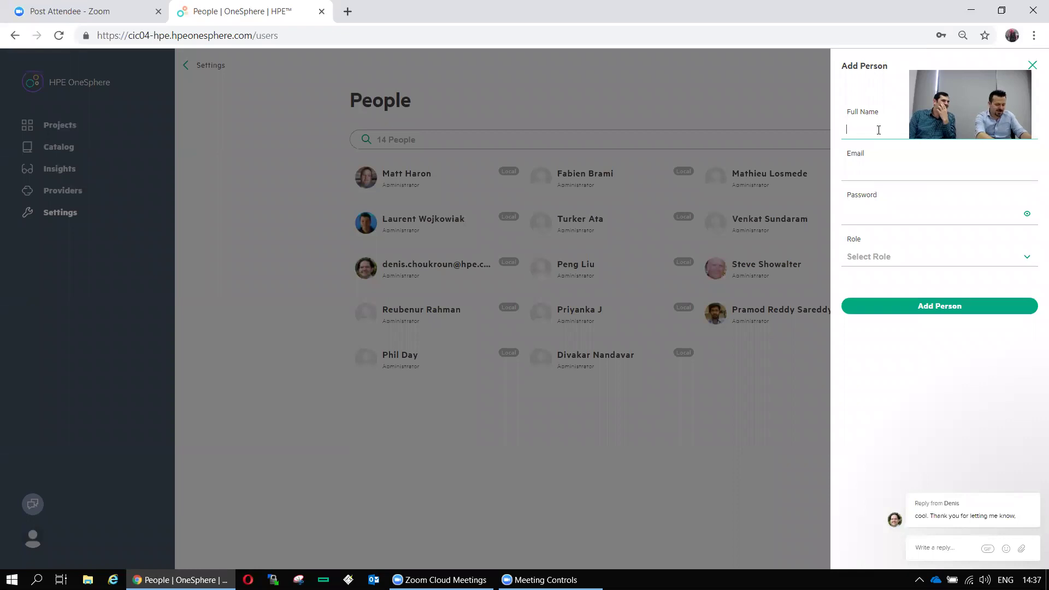
{"action": "type", "text": "c"}
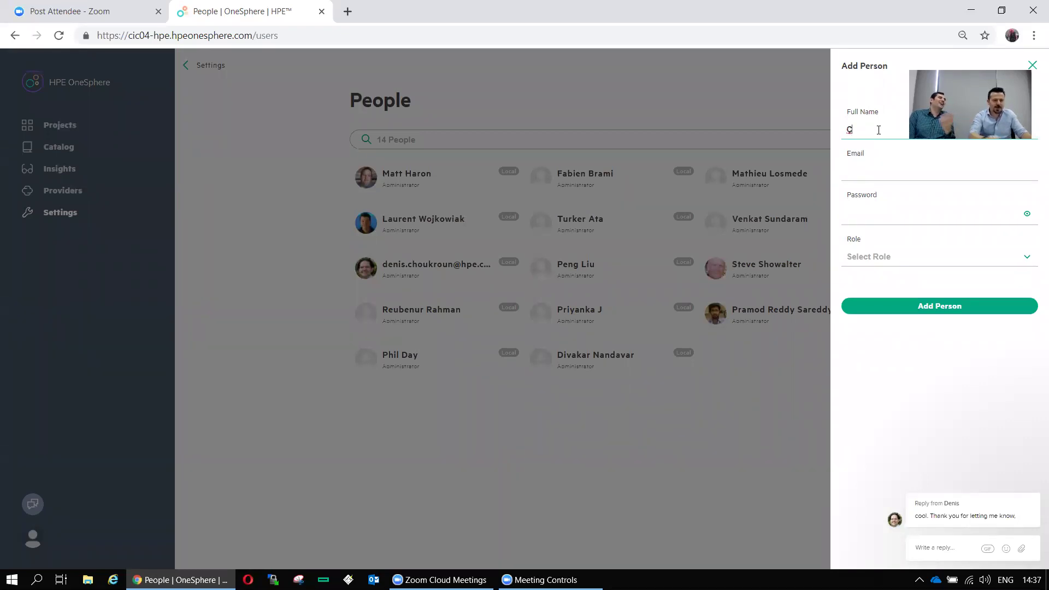
{"action": "left_click", "coordinate": [1033, 65]}
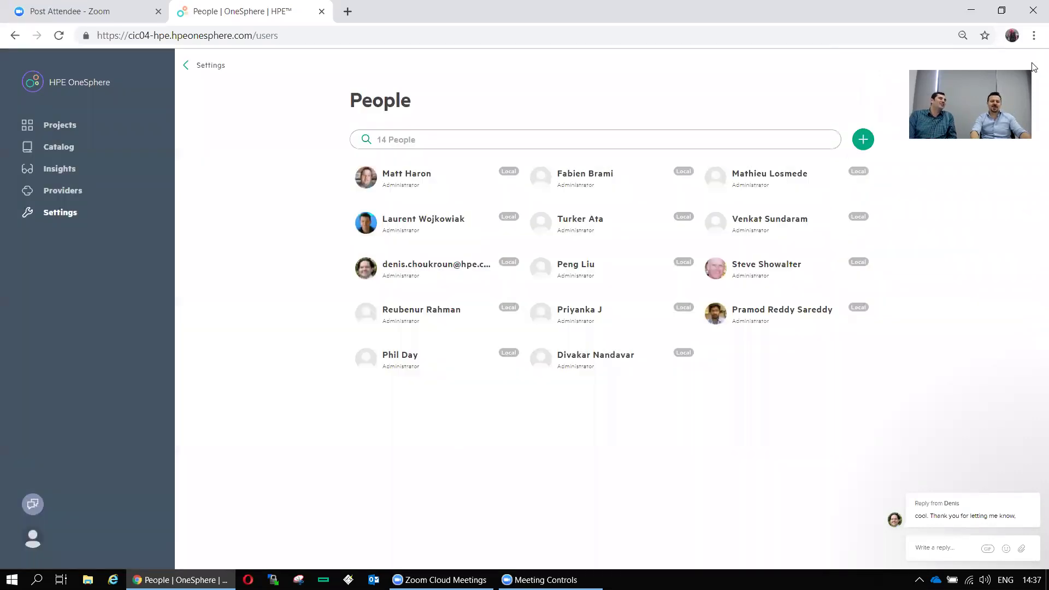
{"action": "left_click", "coordinate": [207, 68]}
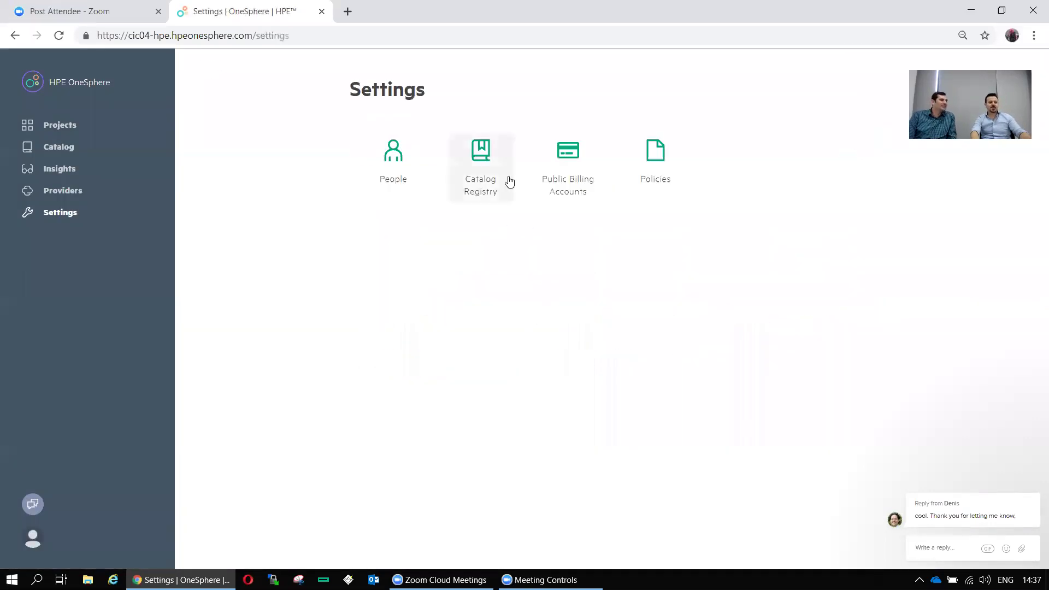
{"action": "left_click", "coordinate": [476, 169]}
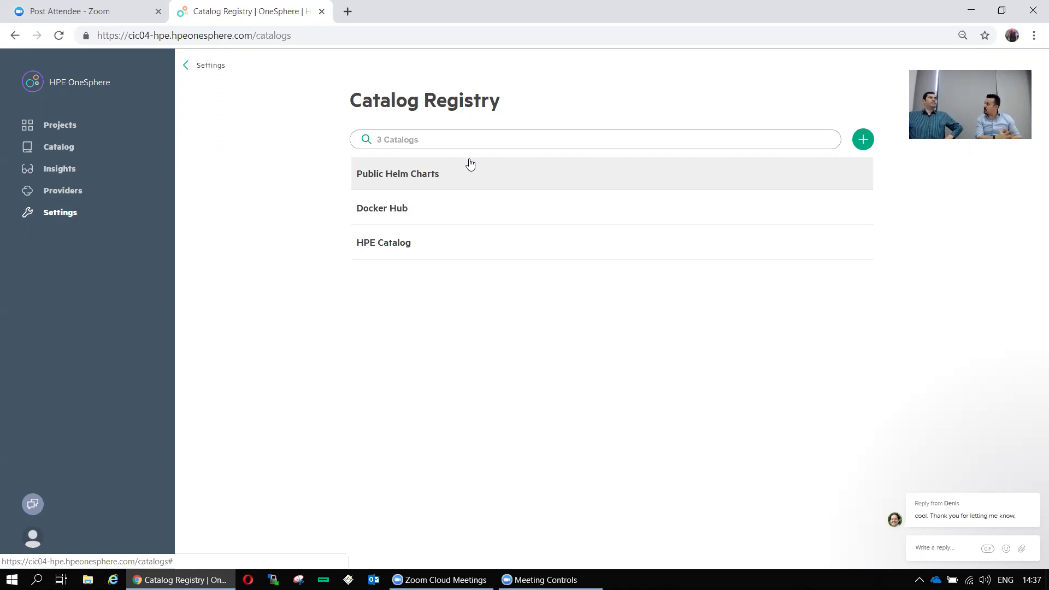
{"action": "left_click", "coordinate": [419, 249]}
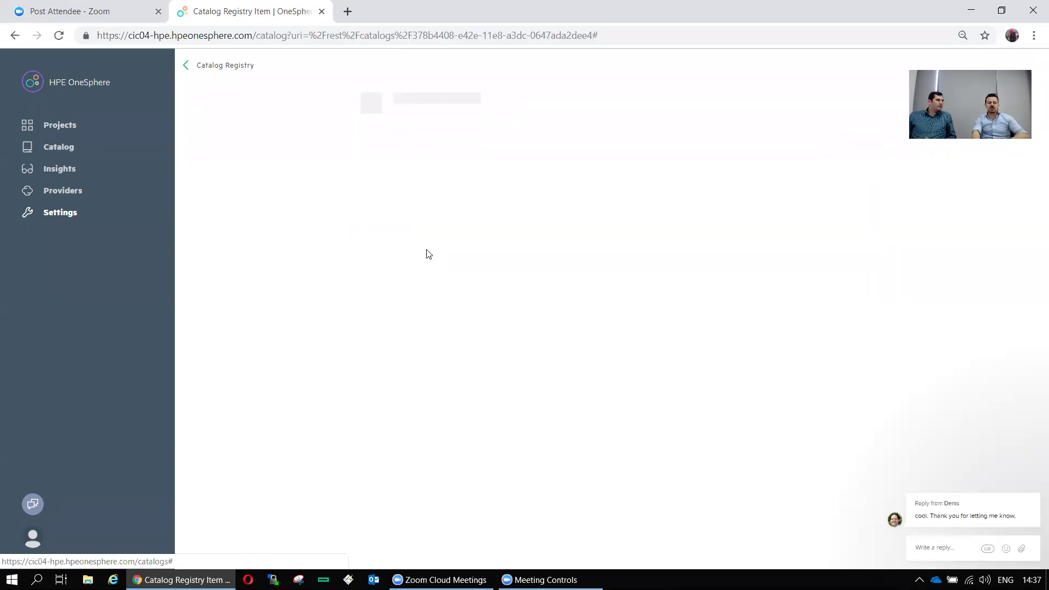
{"action": "left_click_drag", "start_coordinate": [418, 206], "coordinate": [370, 190]}
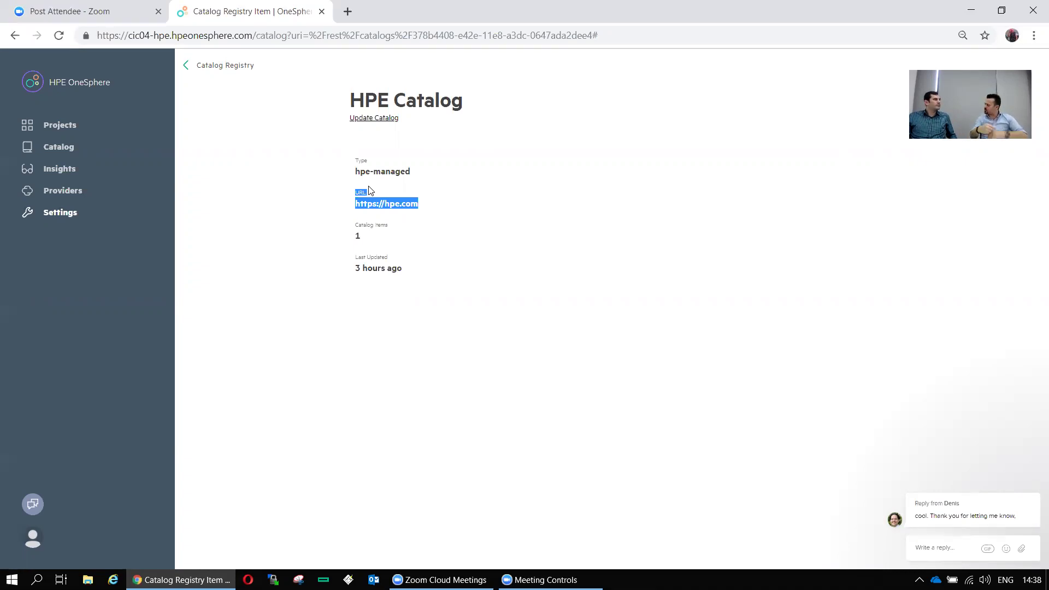
{"action": "left_click", "coordinate": [208, 70]}
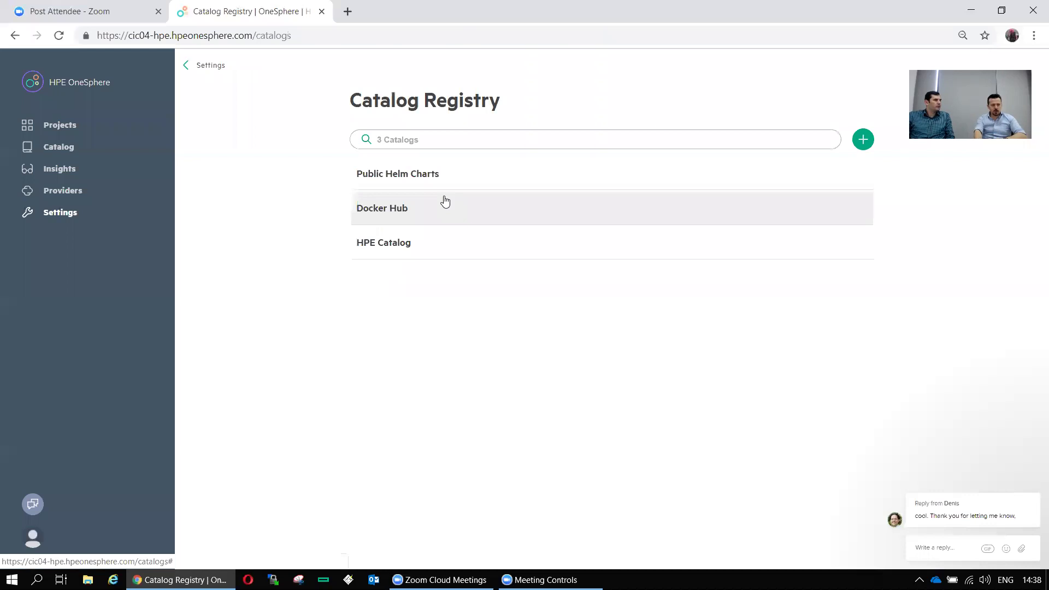
Open and cancel the Register Catalog form, then return to the Settings overview
{"action": "left_click", "coordinate": [863, 140]}
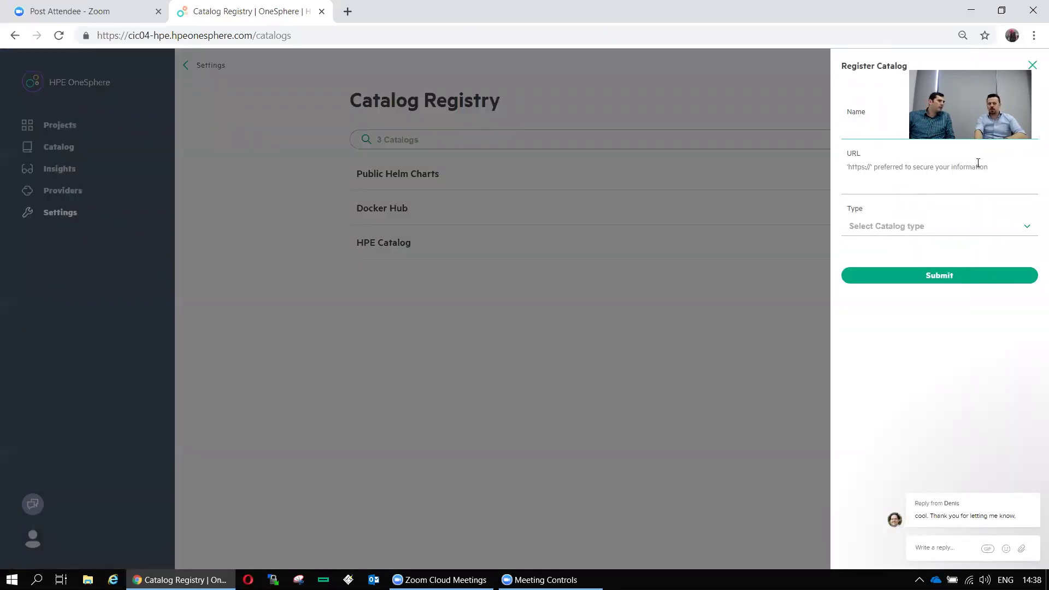
{"action": "left_click", "coordinate": [492, 134]}
{"action": "left_click", "coordinate": [214, 65]}
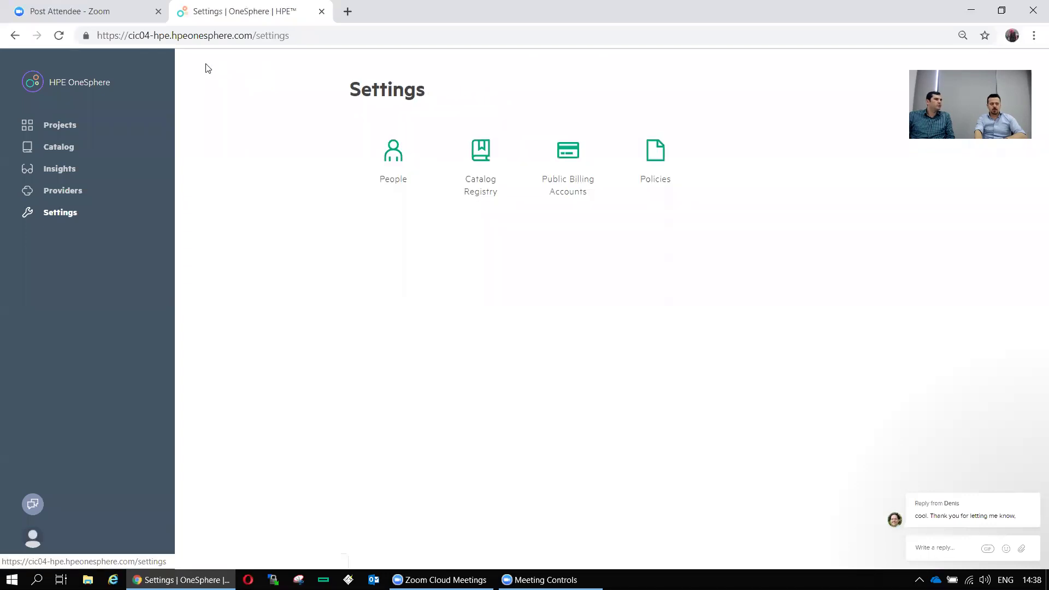
{"action": "left_click", "coordinate": [605, 198]}
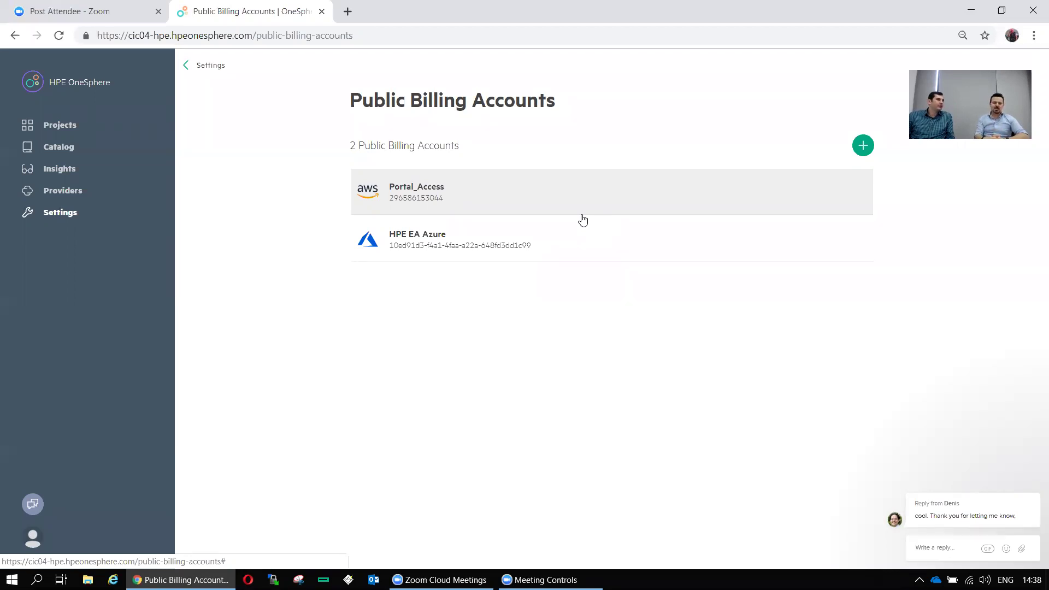
{"action": "left_click", "coordinate": [203, 66]}
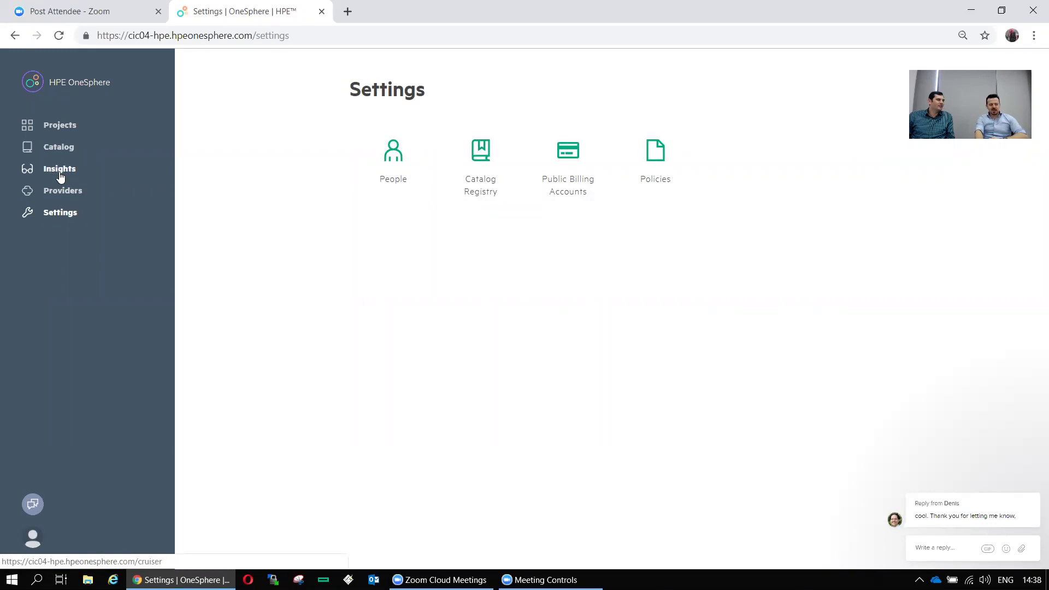
{"action": "left_click", "coordinate": [58, 148]}
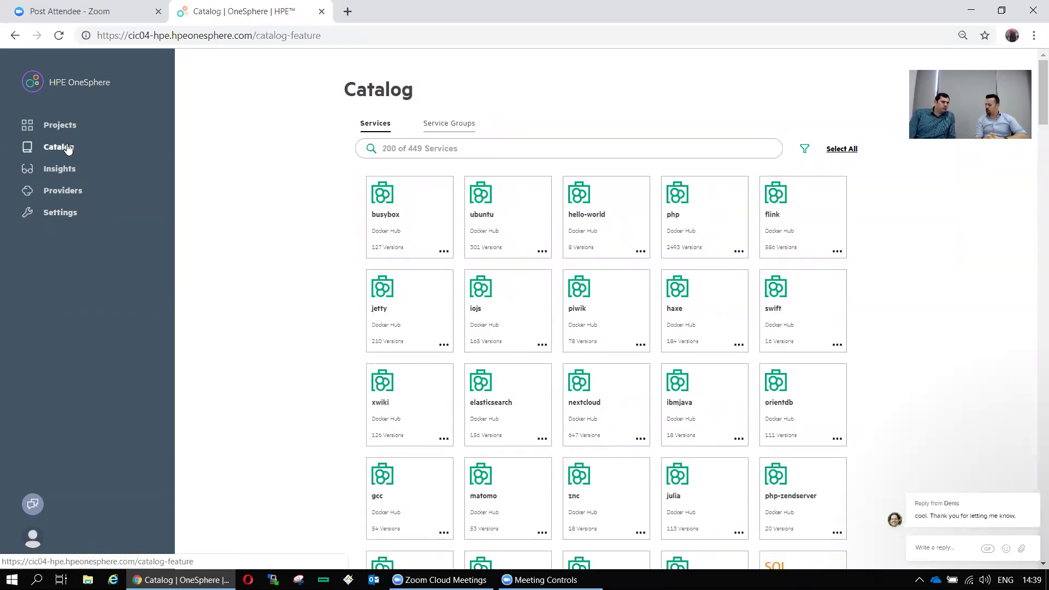
Filter the catalog by HPE Catalog, VMware Templates and Docker Hub, then reset to All Catalog Types
{"action": "left_click", "coordinate": [805, 150]}
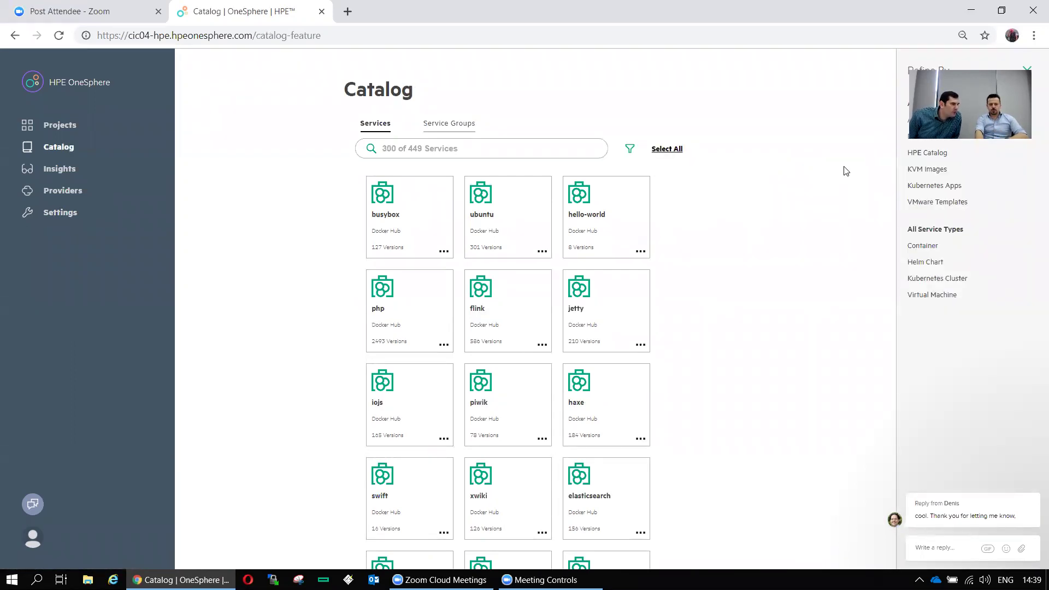
{"action": "left_click", "coordinate": [934, 153]}
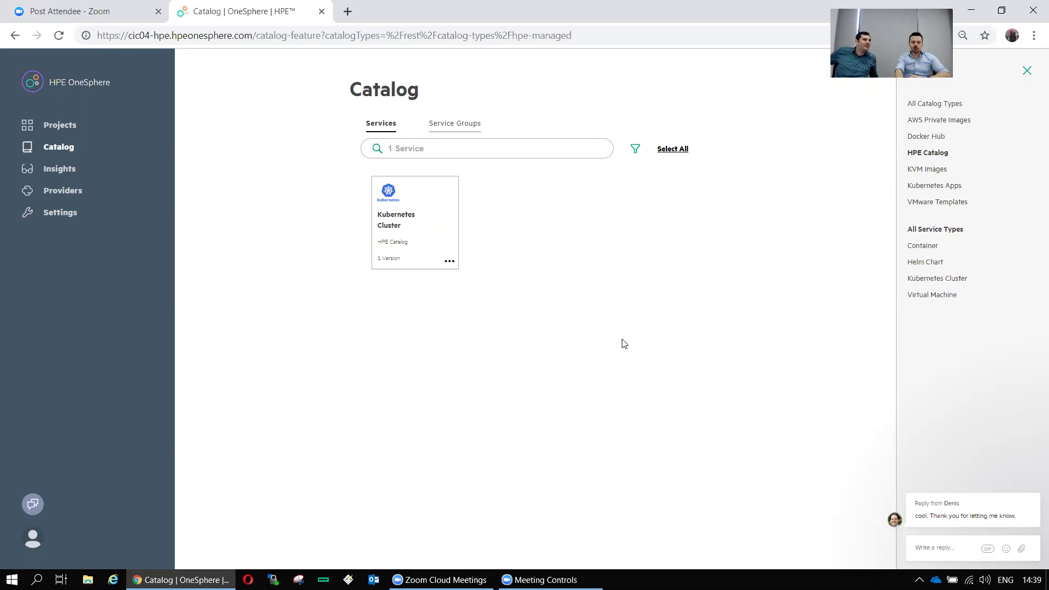
{"action": "left_click", "coordinate": [945, 204]}
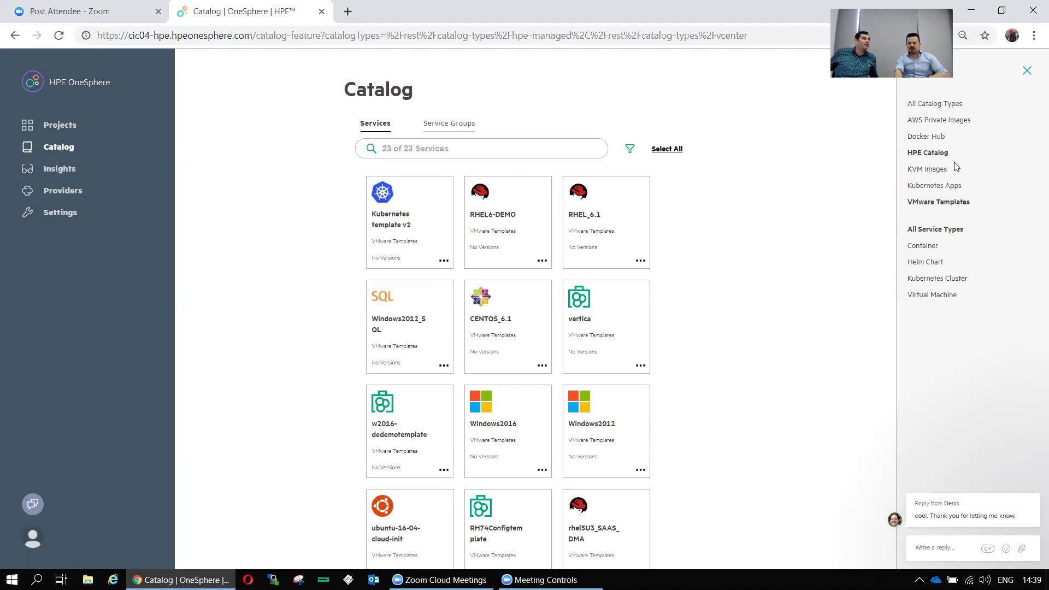
{"action": "left_click", "coordinate": [935, 138]}
{"action": "left_click", "coordinate": [935, 156]}
{"action": "left_click", "coordinate": [944, 202]}
{"action": "left_click", "coordinate": [935, 139]}
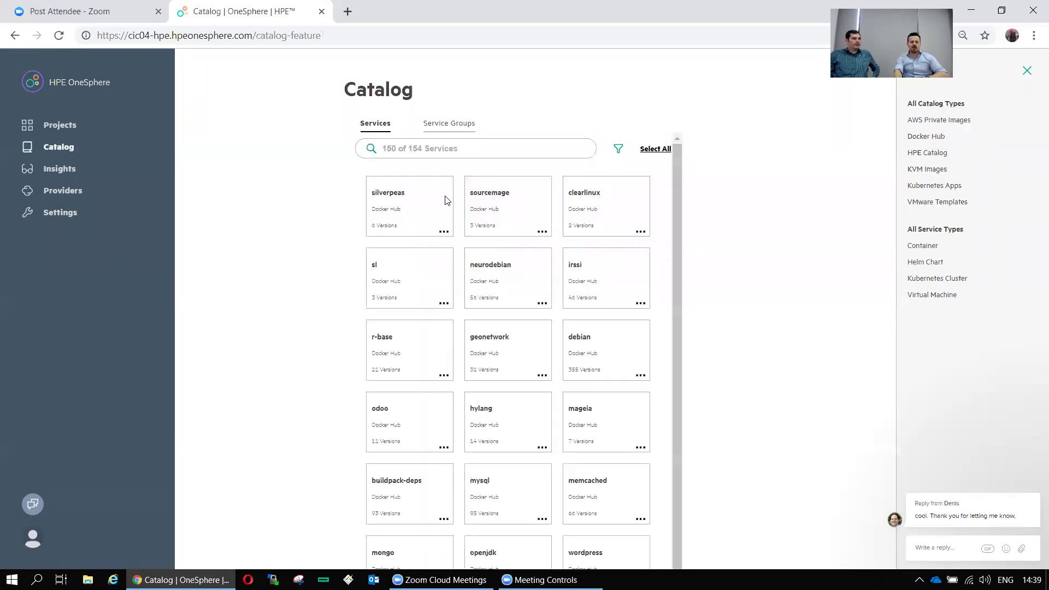
{"action": "left_click", "coordinate": [1028, 71]}
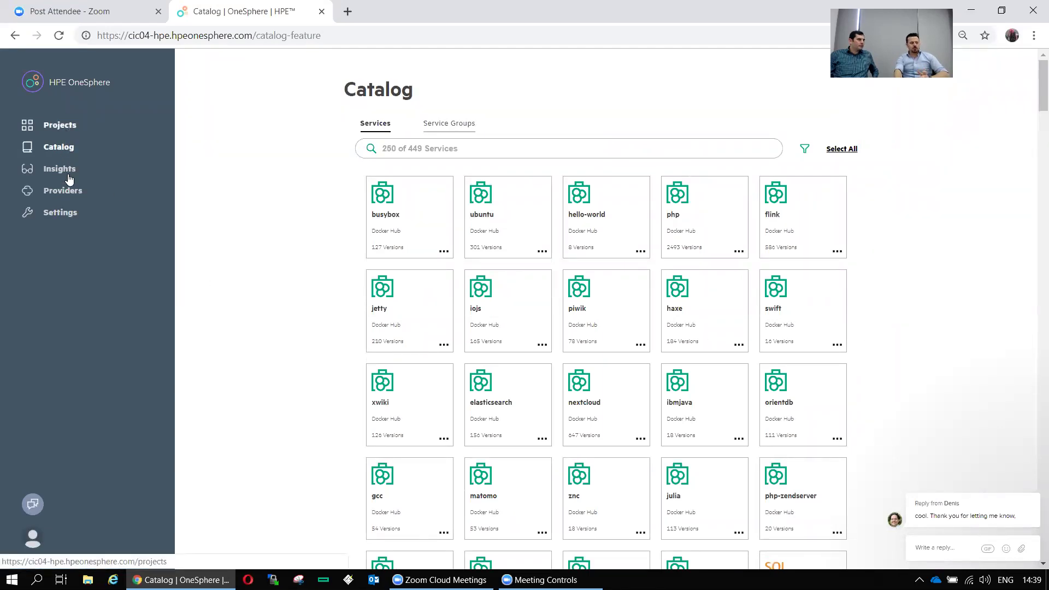
{"action": "left_click", "coordinate": [60, 134]}
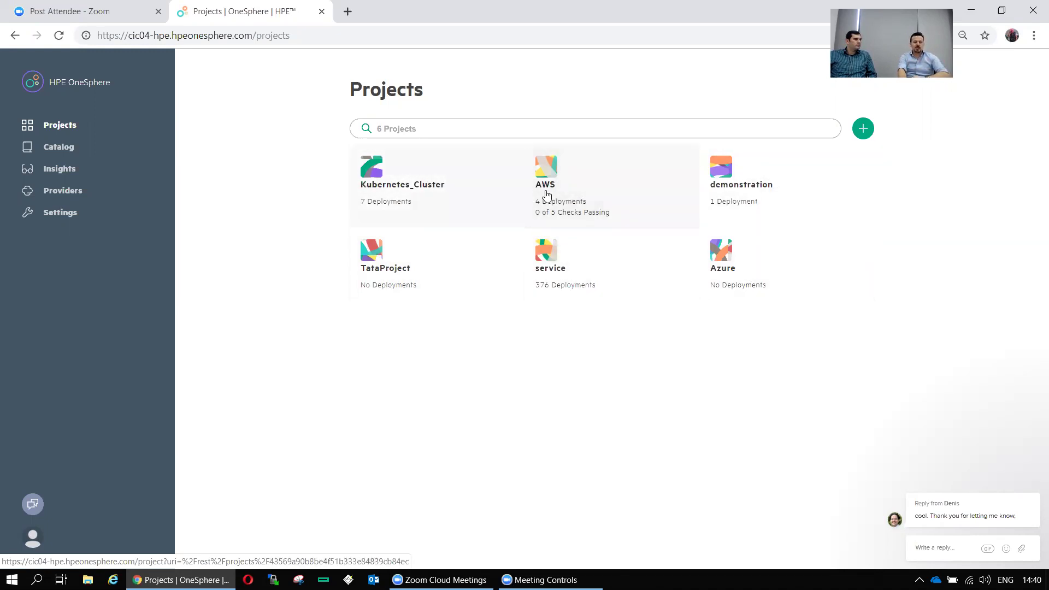
{"action": "left_click", "coordinate": [66, 151]}
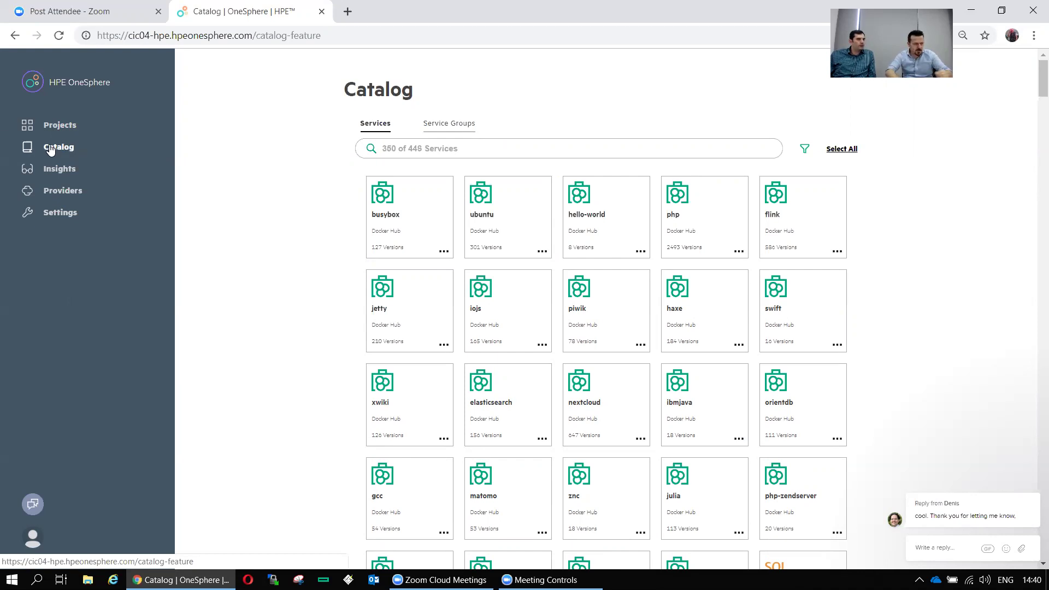
Search the catalog for 'ubuntu' and show the actions for the Ubuntu 16.04 2 LTS card
{"action": "left_click", "coordinate": [435, 143]}
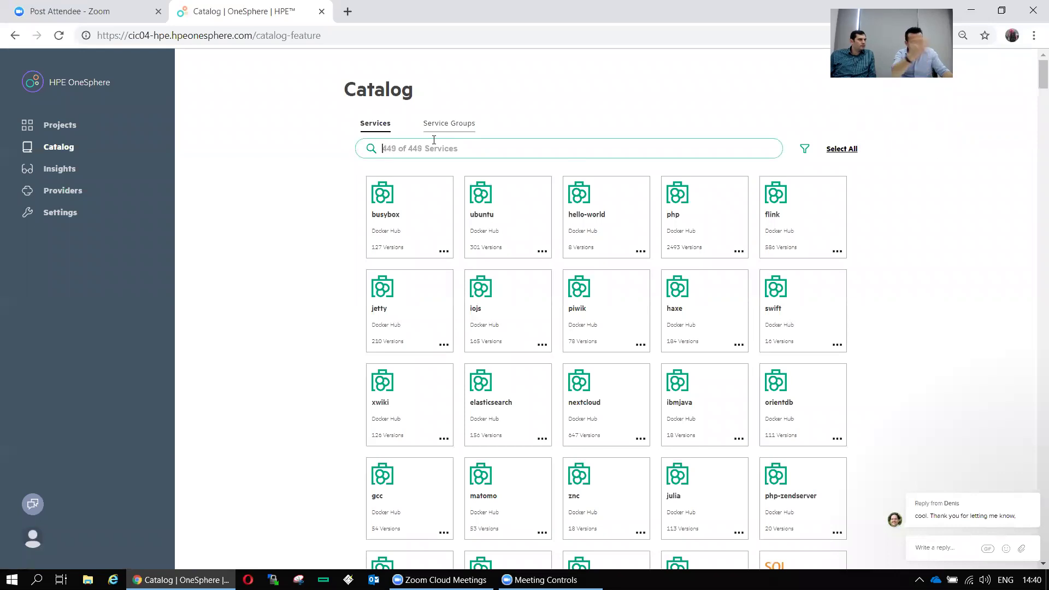
{"action": "type", "text": "ubuntu"}
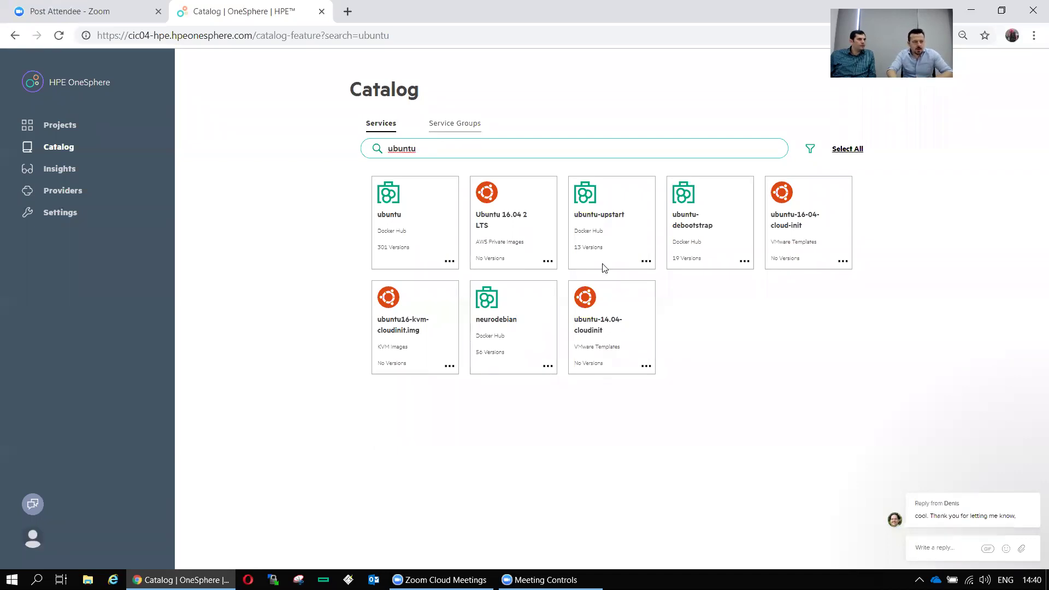
{"action": "left_click", "coordinate": [548, 264]}
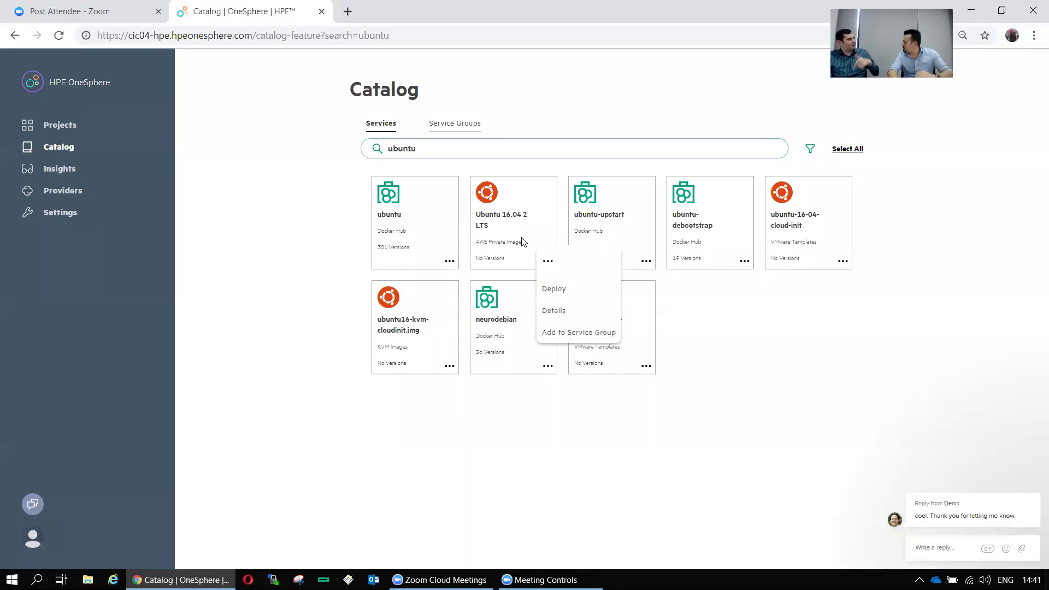
Start deploying the Ubuntu 16.04 2 LTS image and correct the deployment's name
{"action": "left_click", "coordinate": [557, 290]}
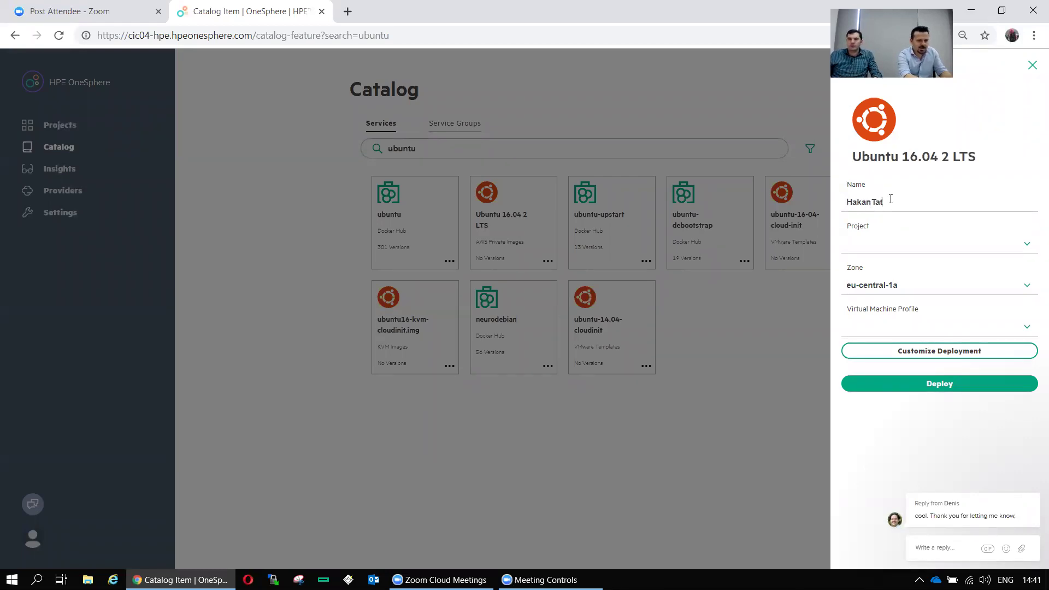
{"action": "left_click", "coordinate": [891, 199]}
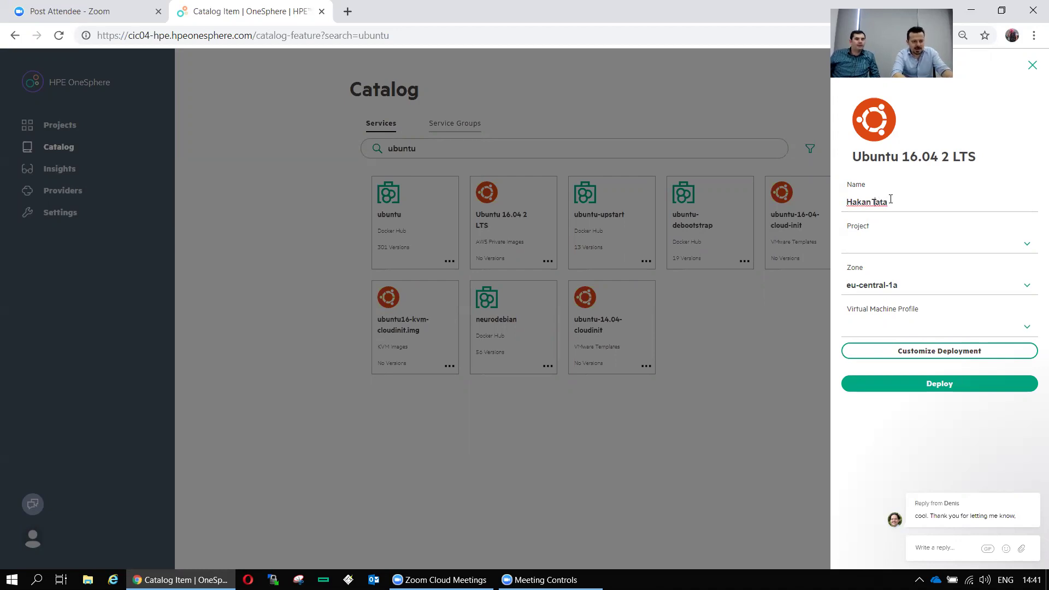
{"action": "key", "text": "BackSpace"}
{"action": "key", "text": "BackSpace"}
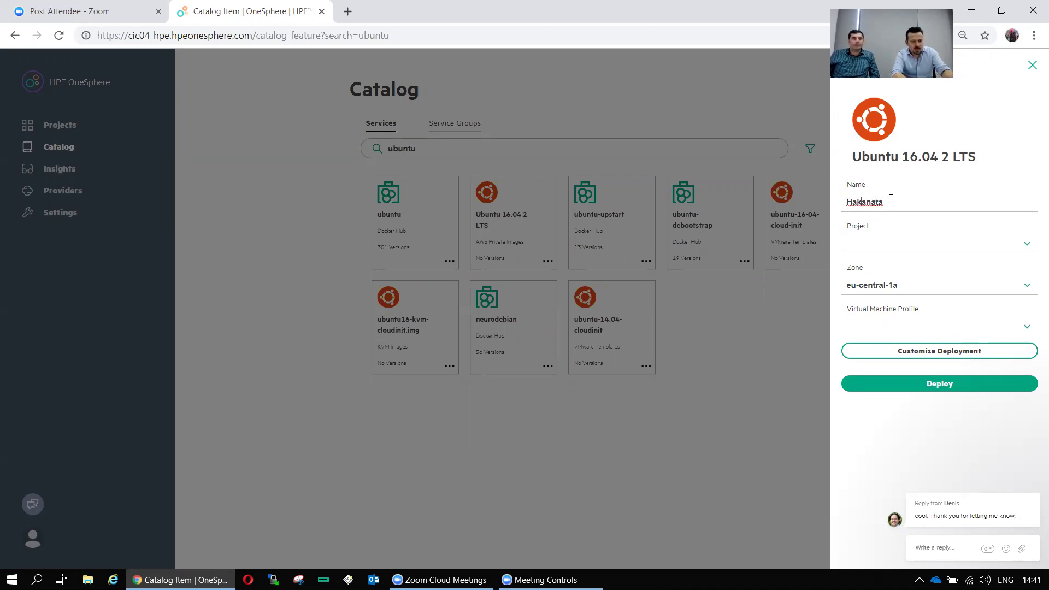
{"action": "key", "text": "BackSpace"}
{"action": "type", "text": "h"}
{"action": "key", "text": "Right"}
{"action": "key", "text": "Right"}
{"action": "key", "text": "Right"}
{"action": "key", "text": "Right"}
{"action": "type", "text": "t"}
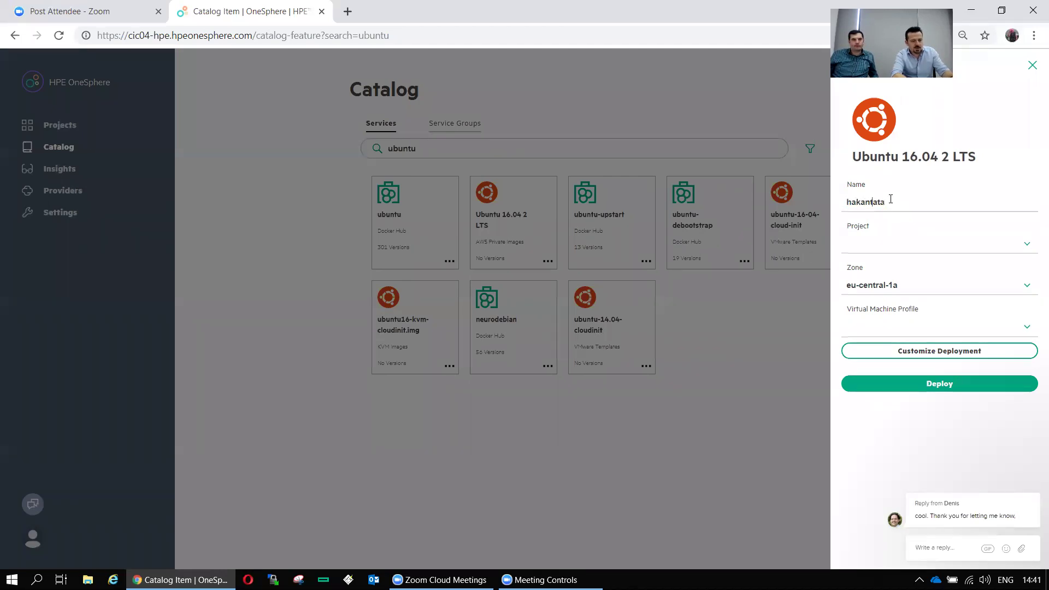
Set project AWS, zone eu-central-1a and profile t2.medium, expand extra settings, then open File Explorer
{"action": "left_click", "coordinate": [1021, 243]}
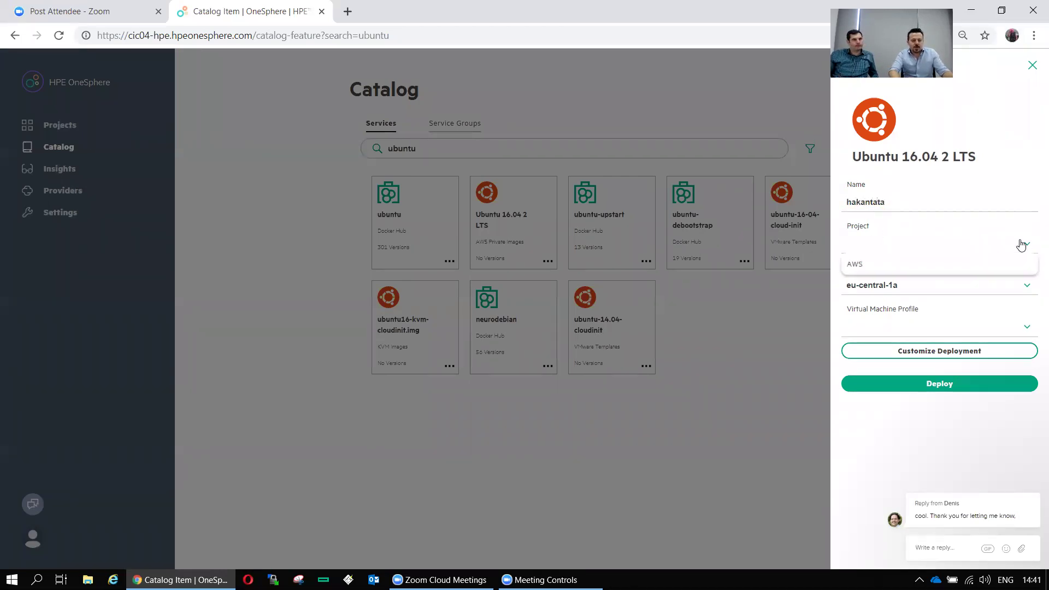
{"action": "left_click", "coordinate": [860, 265]}
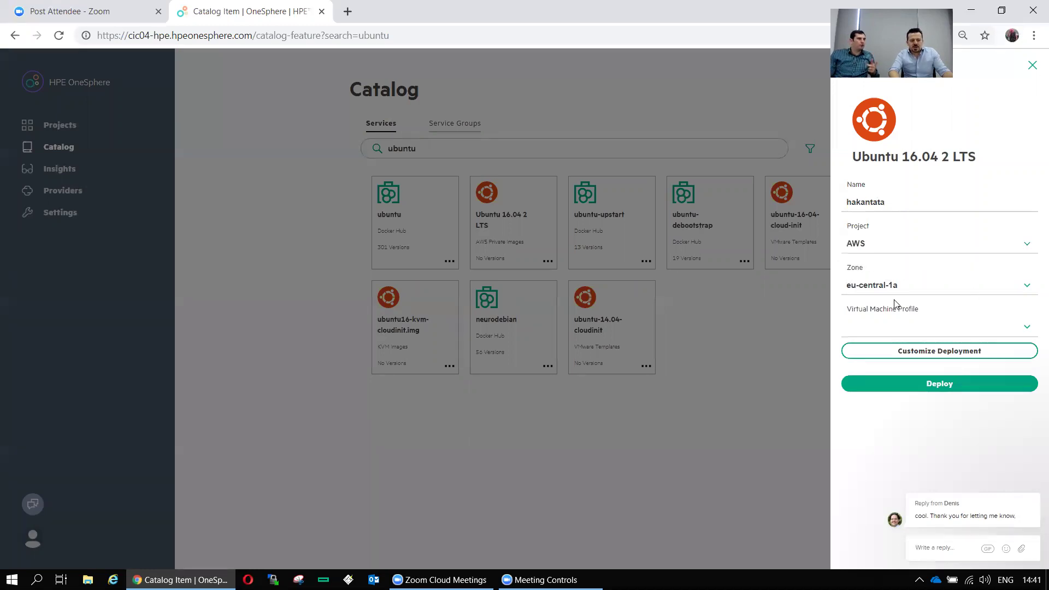
{"action": "left_click", "coordinate": [1020, 285]}
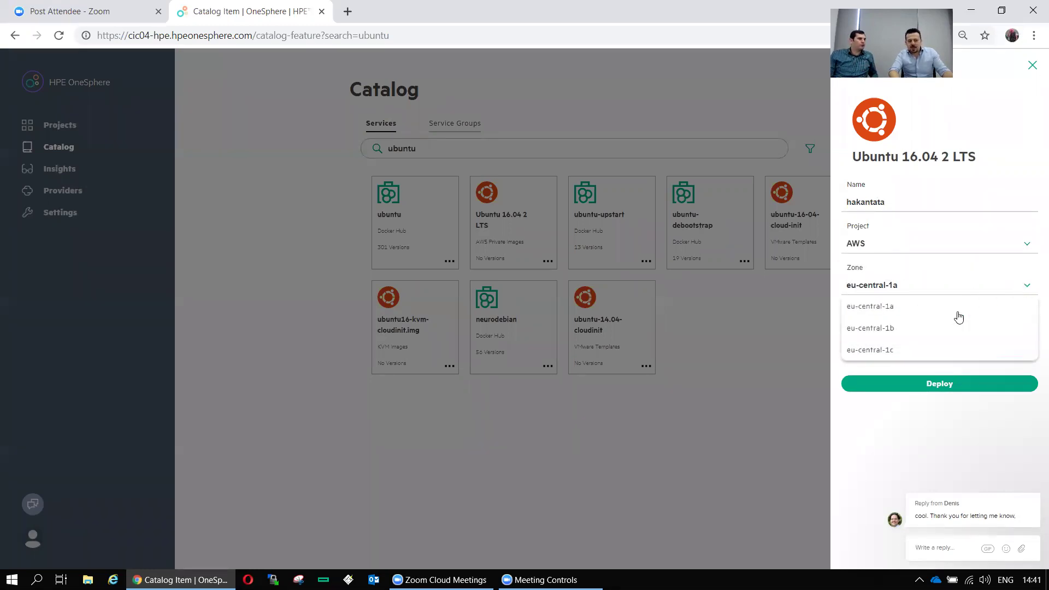
{"action": "left_click", "coordinate": [879, 314]}
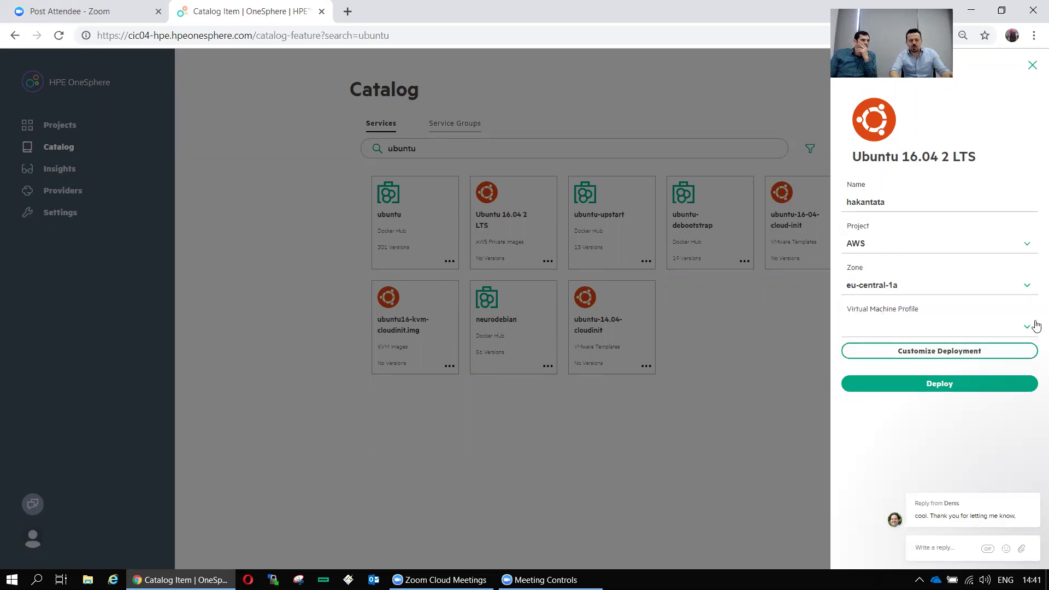
{"action": "left_click", "coordinate": [1025, 327]}
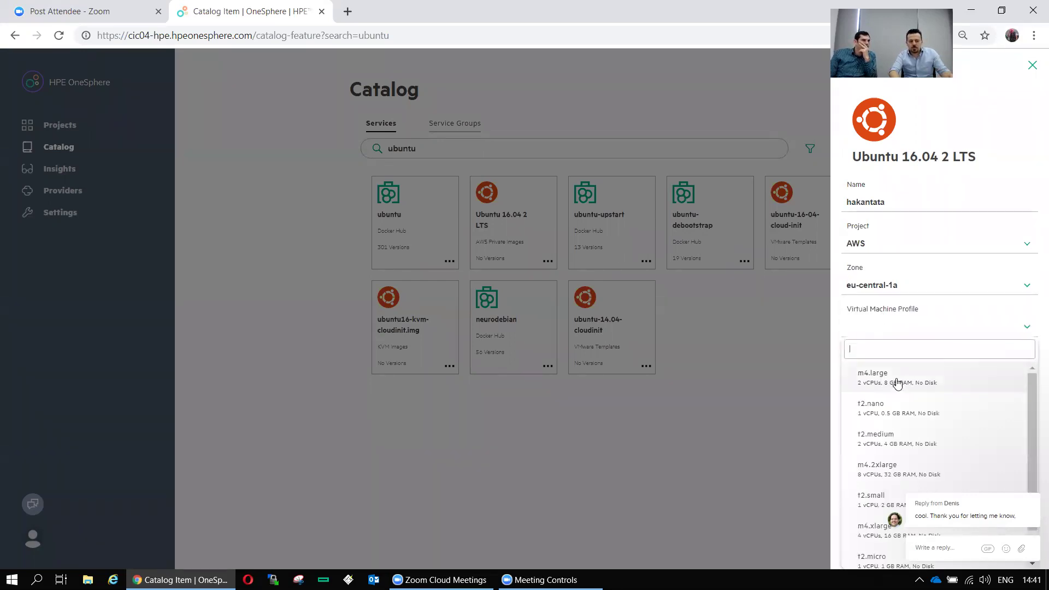
{"action": "left_click", "coordinate": [907, 440]}
{"action": "left_click", "coordinate": [1014, 353]}
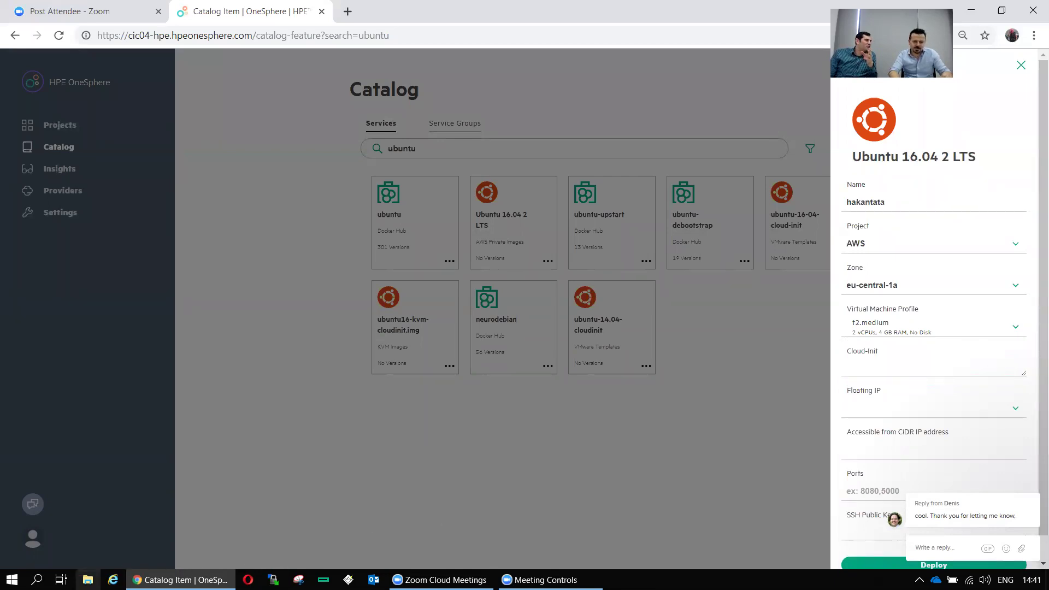
{"action": "left_click", "coordinate": [88, 579]}
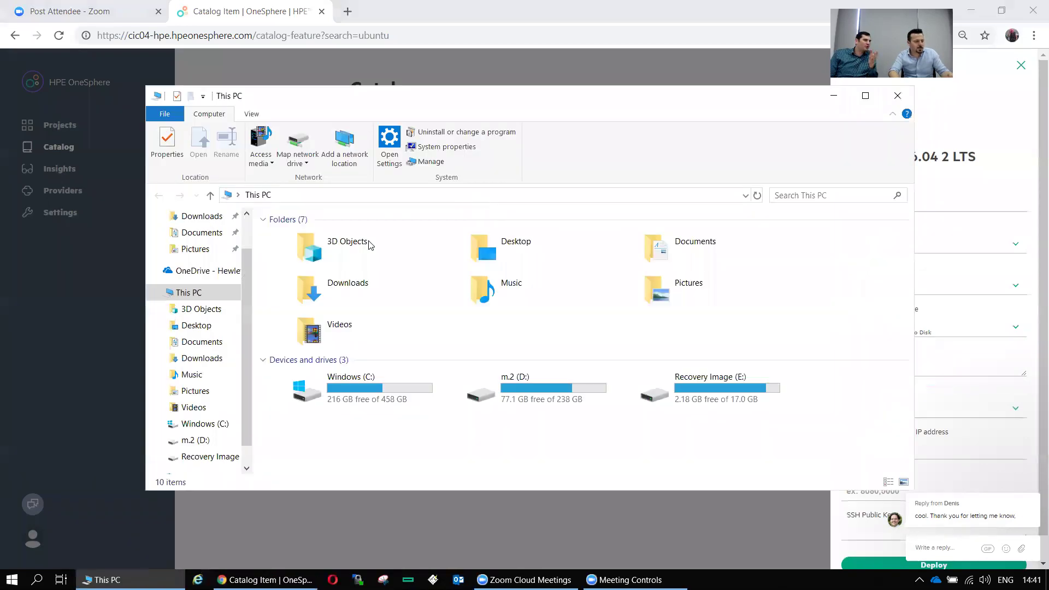
Open script.txt from the Downloads\Onesphere folder in Notepad
{"action": "scroll", "coordinate": [217, 227], "scroll_direction": "up", "scroll_amount": 1}
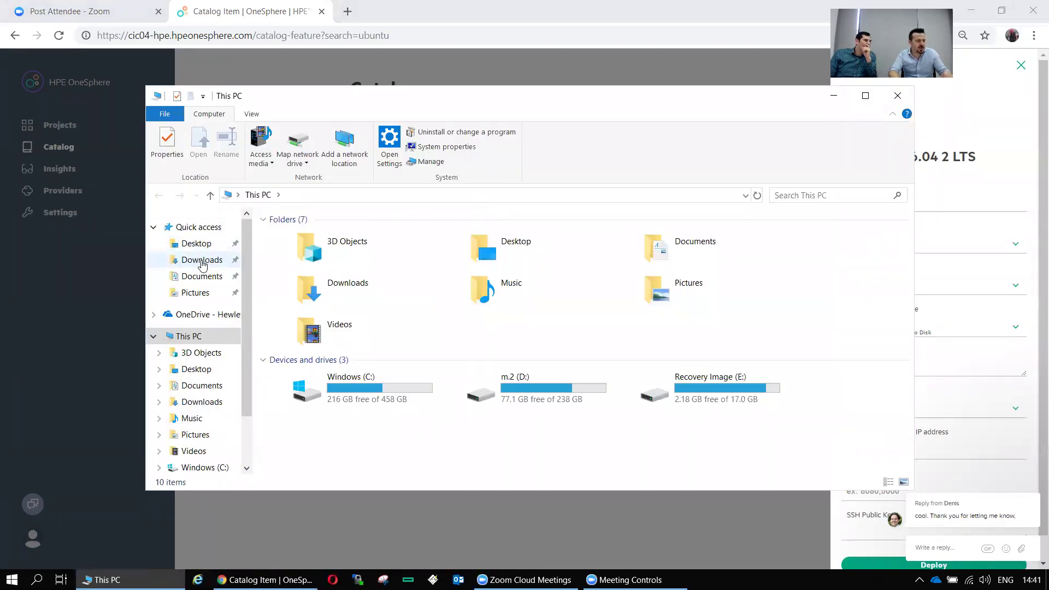
{"action": "left_click", "coordinate": [219, 264]}
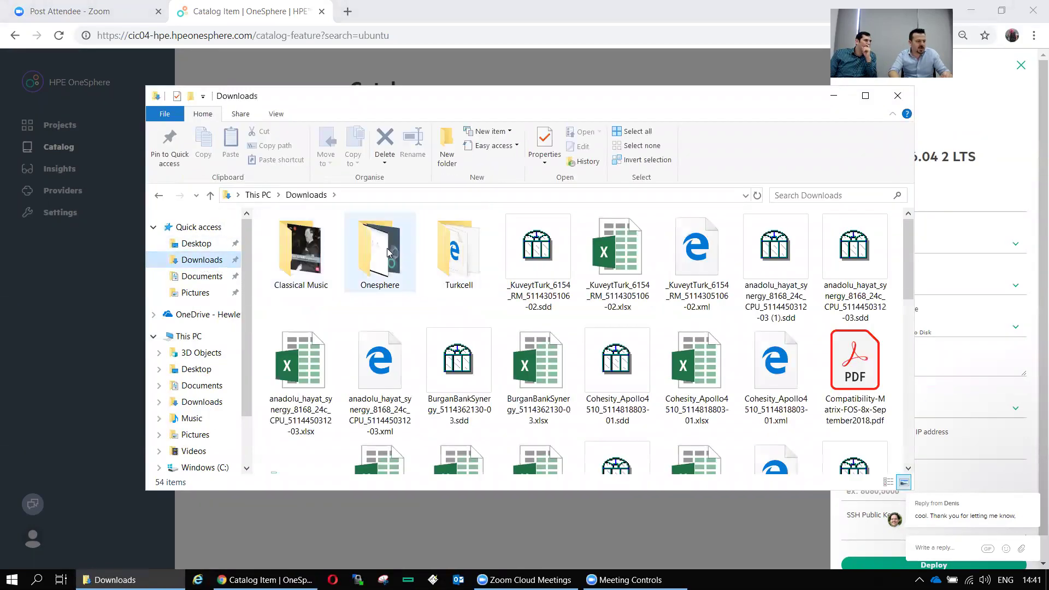
{"action": "double_click", "coordinate": [382, 252]}
{"action": "scroll", "coordinate": [350, 273], "scroll_direction": "down", "scroll_amount": 15}
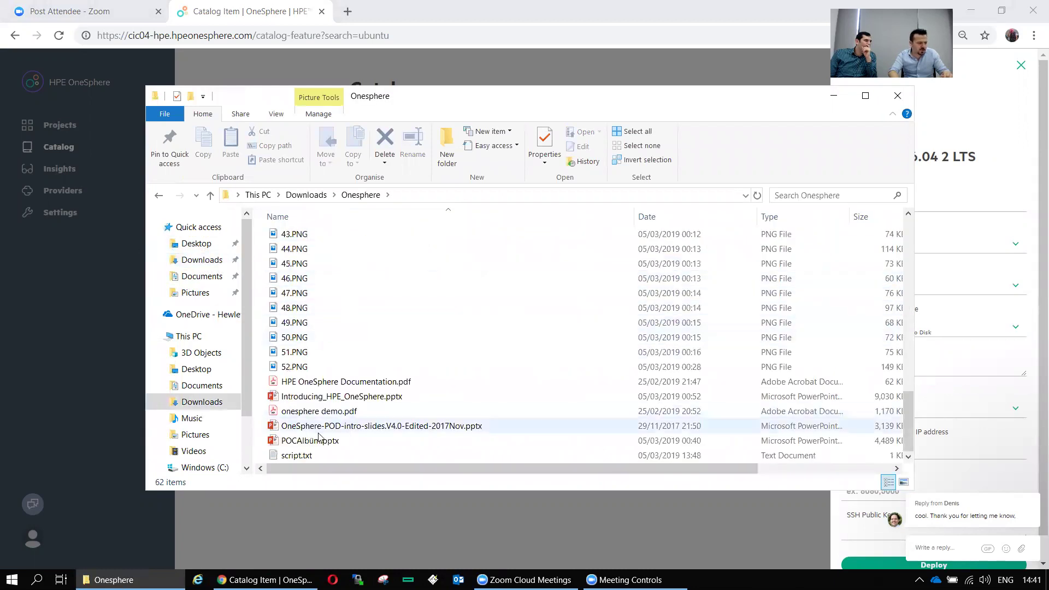
{"action": "double_click", "coordinate": [350, 456]}
Copy the entire docker install script, then minimize Notepad and File Explorer
{"action": "left_click_drag", "start_coordinate": [273, 271], "coordinate": [55, 54]}
{"action": "right_click", "coordinate": [102, 87]}
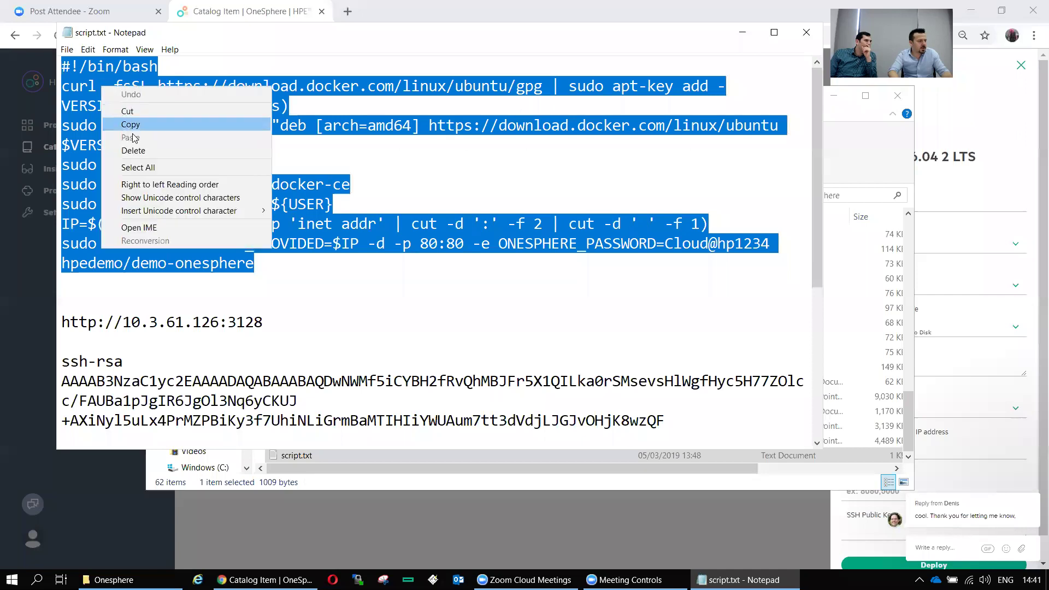
{"action": "left_click", "coordinate": [131, 123]}
{"action": "left_click", "coordinate": [742, 33]}
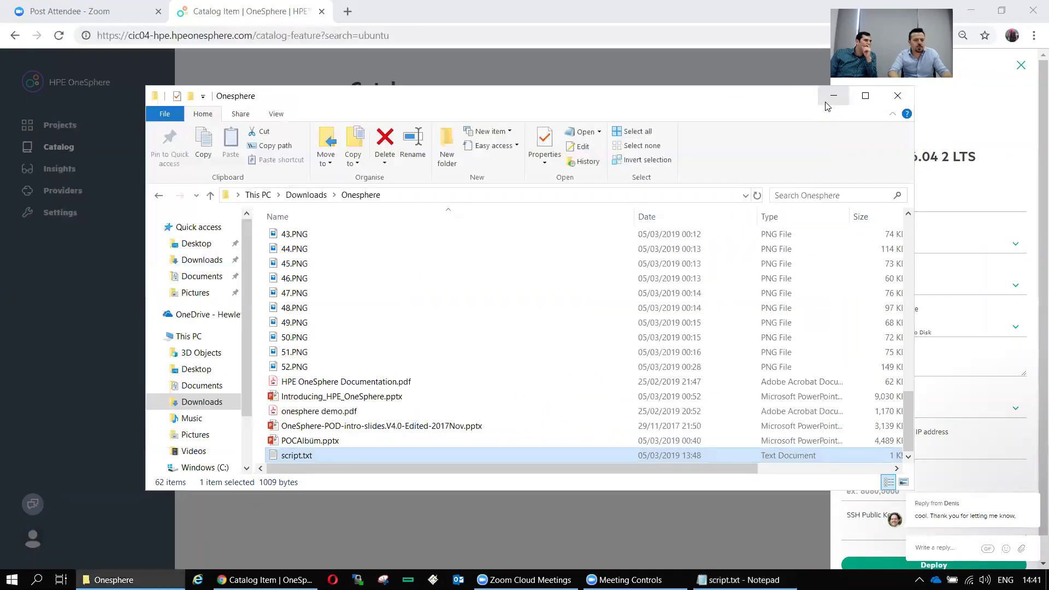
{"action": "left_click", "coordinate": [834, 95]}
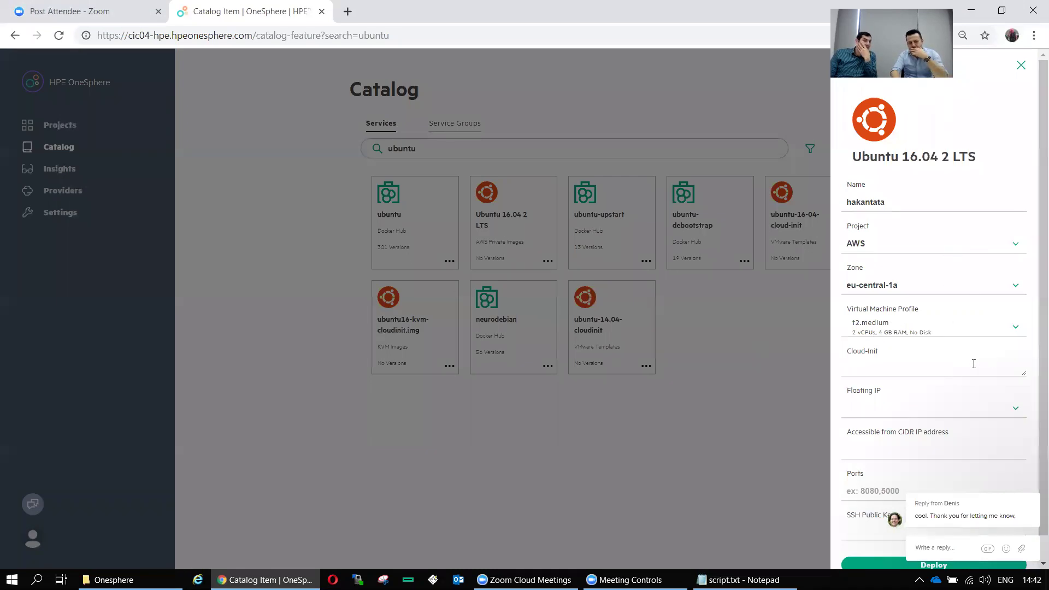
Set Floating IP to Automatically Assign and paste the docker script into Cloud-Init
{"action": "left_click", "coordinate": [1015, 410]}
{"action": "left_click", "coordinate": [926, 431]}
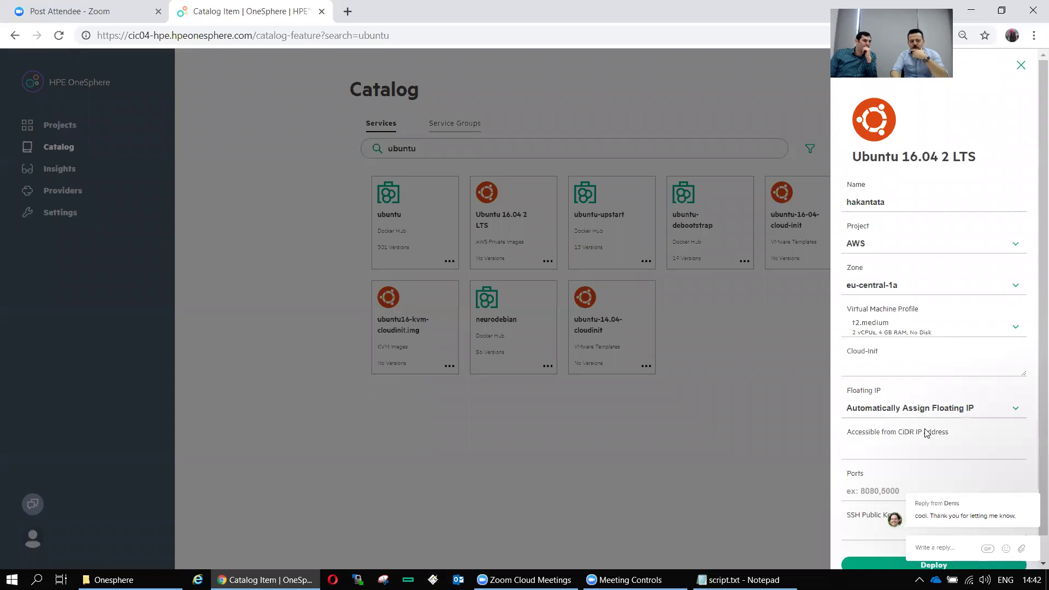
{"action": "left_click", "coordinate": [870, 365]}
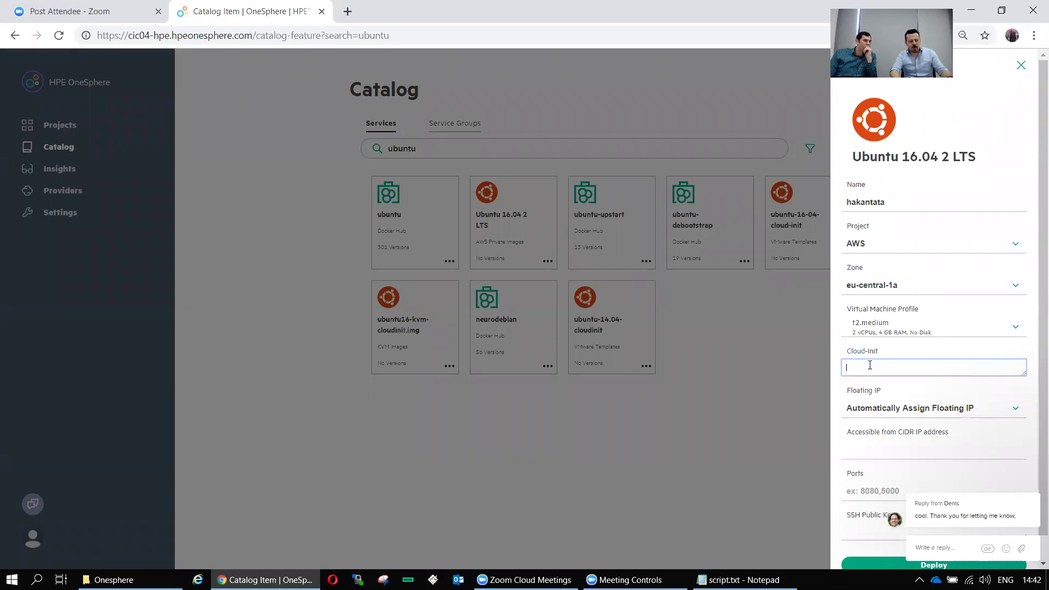
{"action": "key", "text": "ctrl+v"}
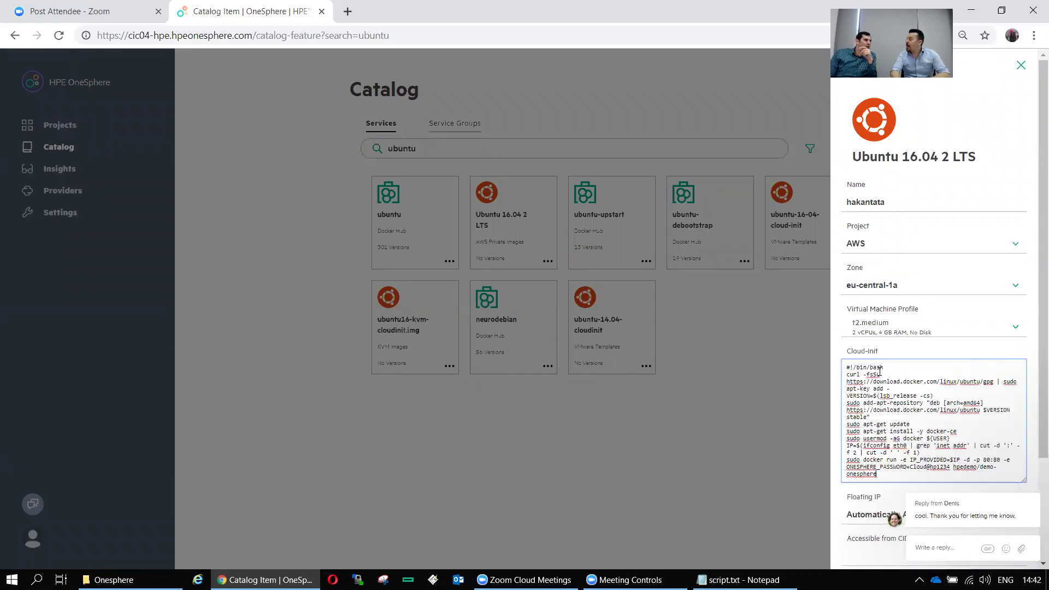
Enter ports 22,80 and deploy the Ubuntu VM
{"action": "scroll", "coordinate": [927, 365], "scroll_direction": "down", "scroll_amount": 3}
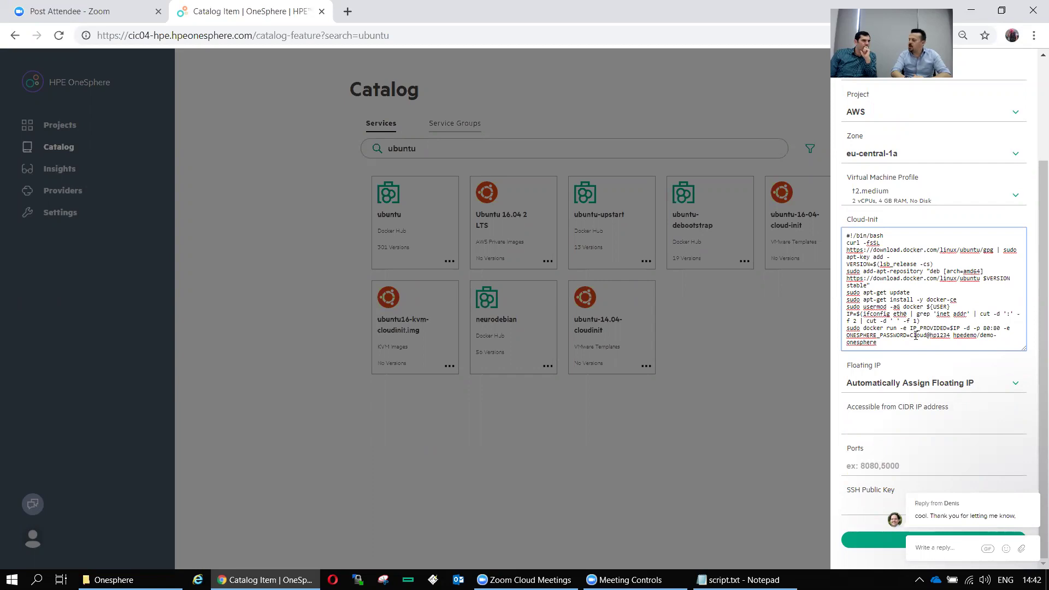
{"action": "left_click", "coordinate": [847, 461]}
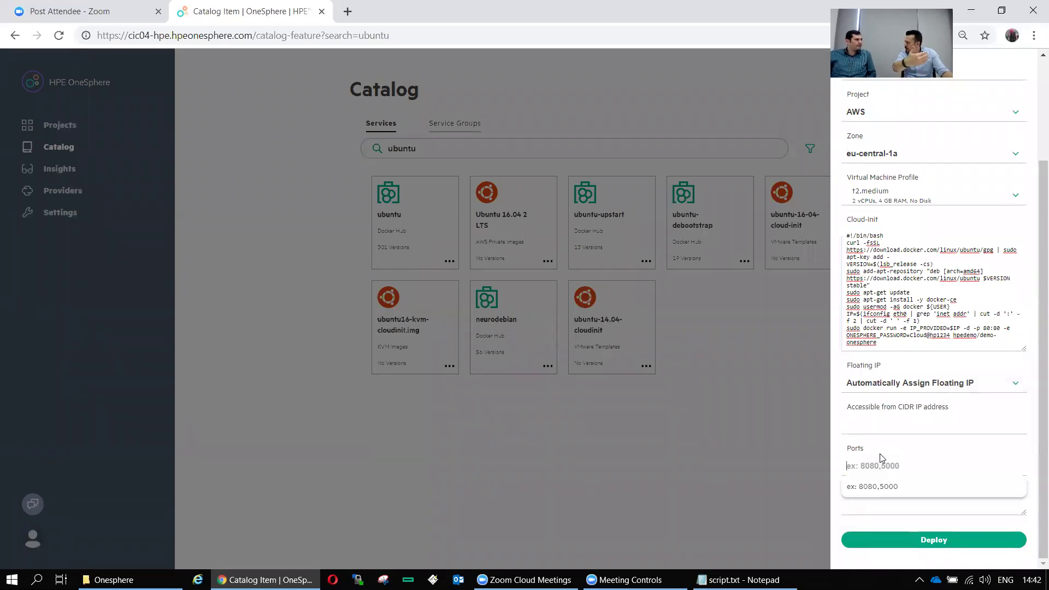
{"action": "type", "text": "22,80"}
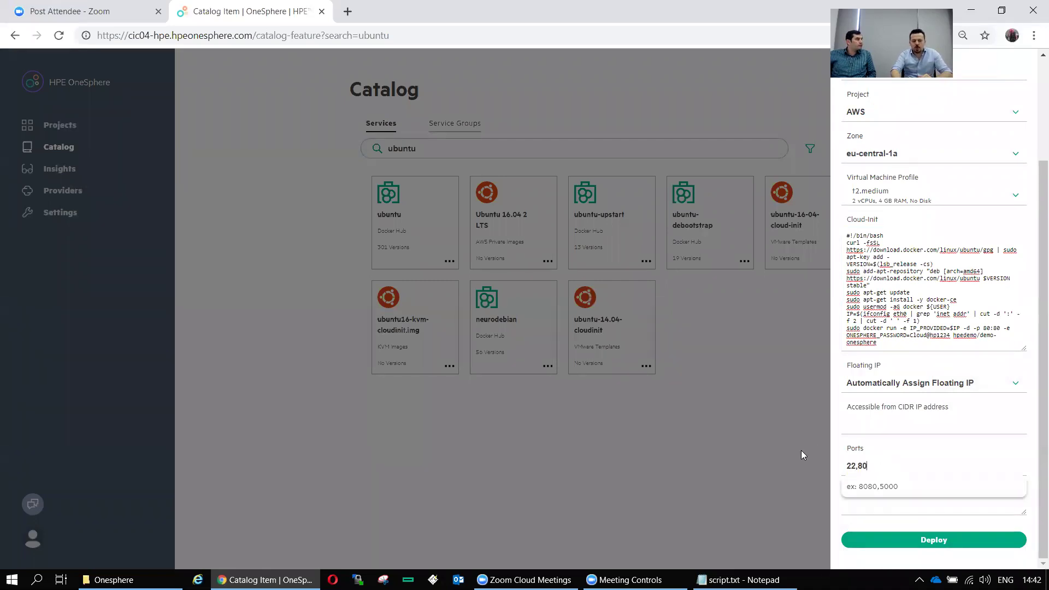
{"action": "left_click", "coordinate": [801, 454]}
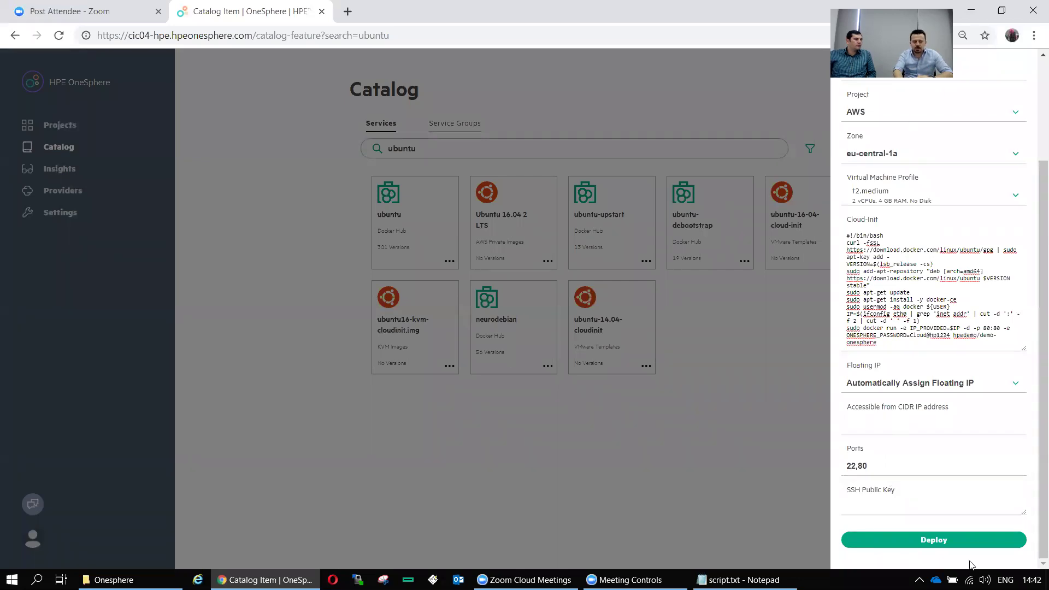
{"action": "left_click", "coordinate": [948, 540]}
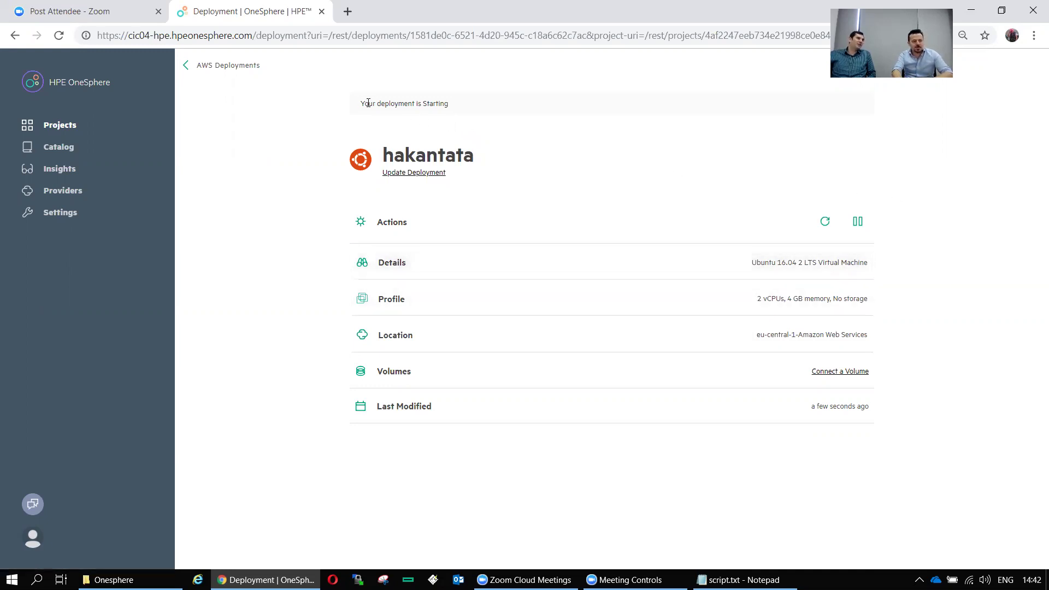
Confirm the hakantata deployment is Starting, then go back via AWS Deployments to the AWS project page
{"action": "left_click_drag", "start_coordinate": [368, 103], "coordinate": [450, 103]}
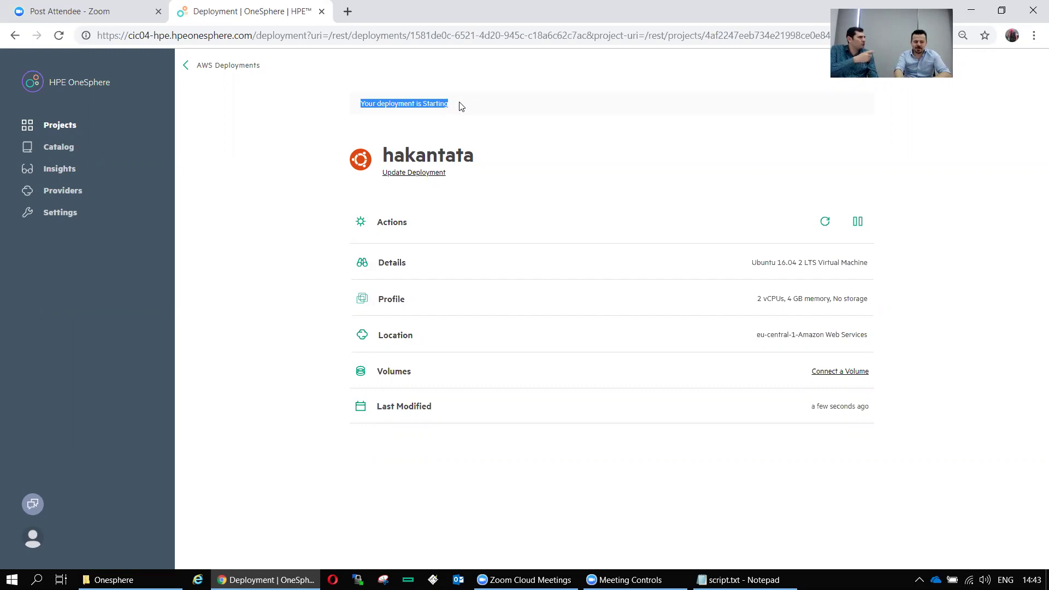
{"action": "left_click", "coordinate": [190, 68]}
{"action": "left_click", "coordinate": [187, 70]}
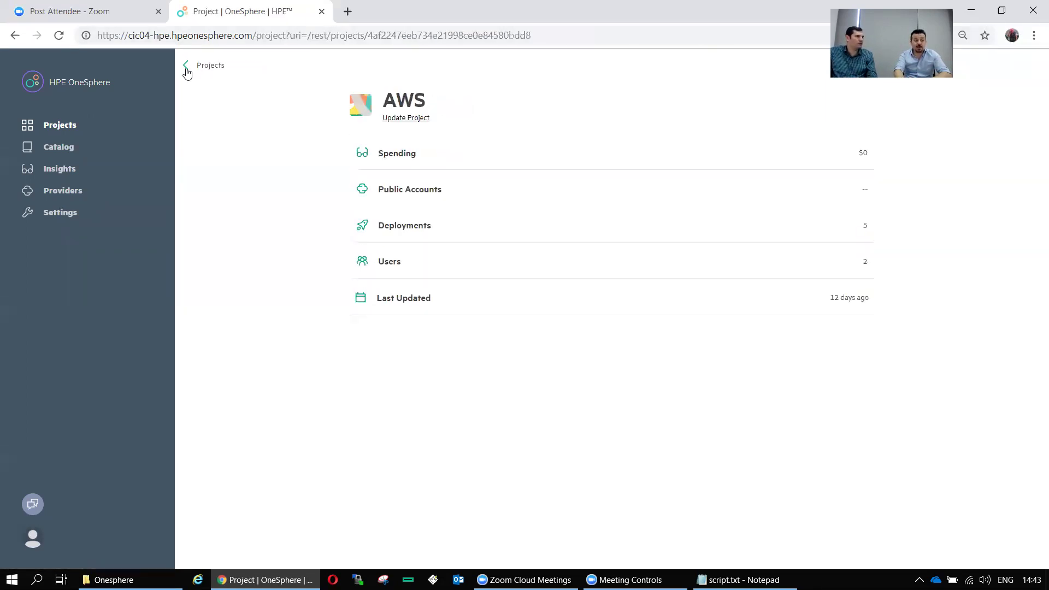
Navigate Projects > AWS > Deployments and open the tataubuntu1 deployment details
{"action": "left_click", "coordinate": [186, 67]}
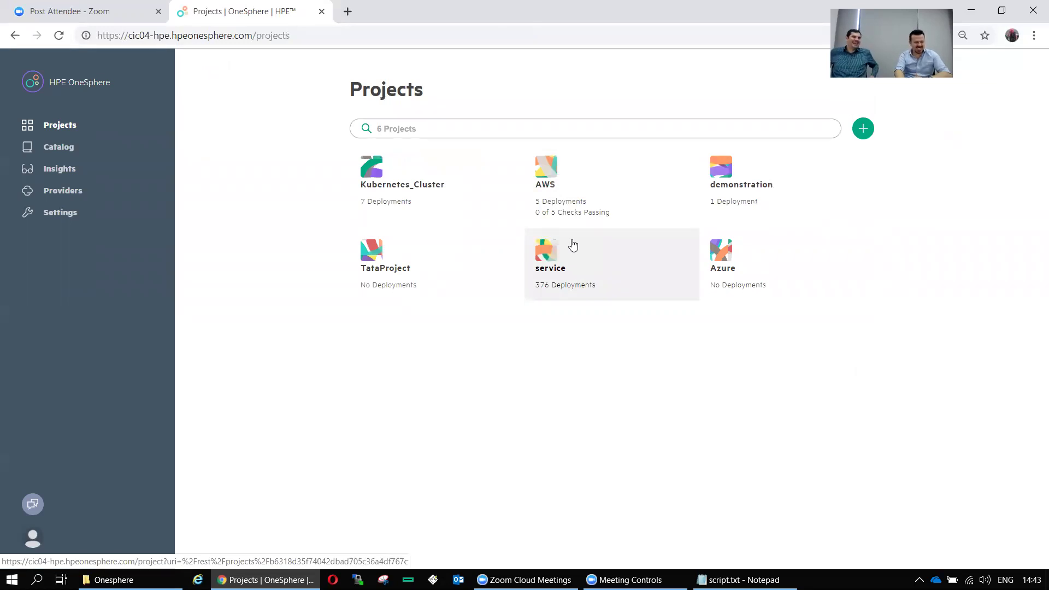
{"action": "left_click", "coordinate": [560, 187]}
{"action": "left_click", "coordinate": [432, 226]}
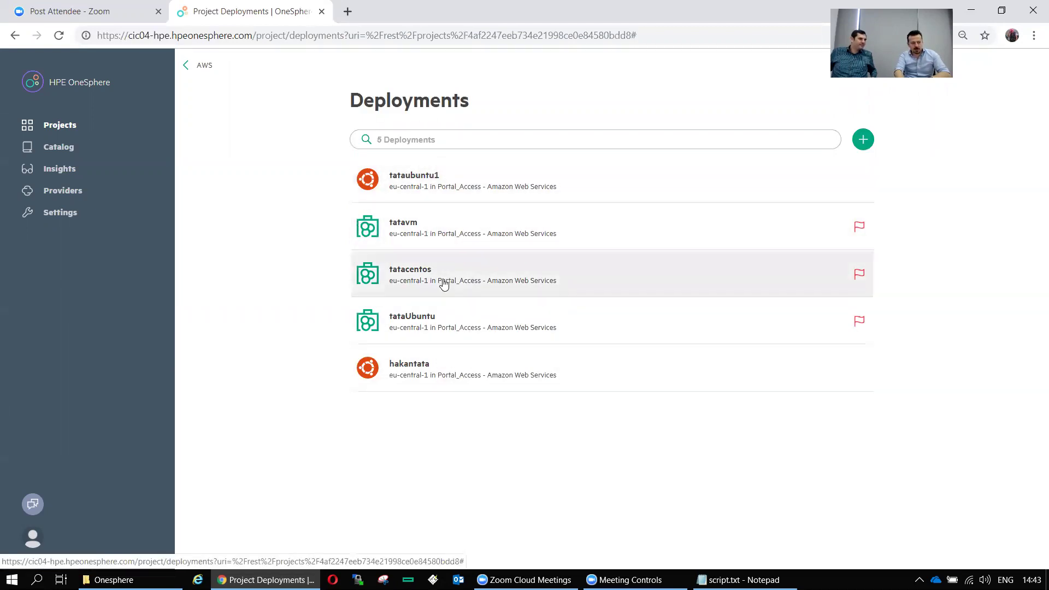
{"action": "left_click", "coordinate": [446, 187]}
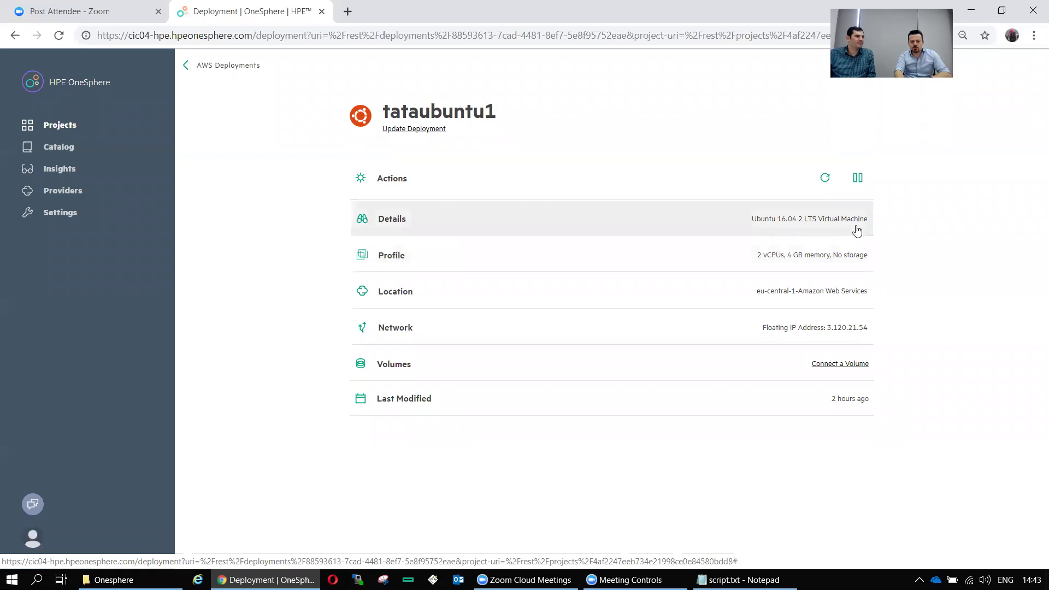
Open and cancel Create Volume for tataubuntu1, then return to the AWS deployments list
{"action": "left_click", "coordinate": [844, 368]}
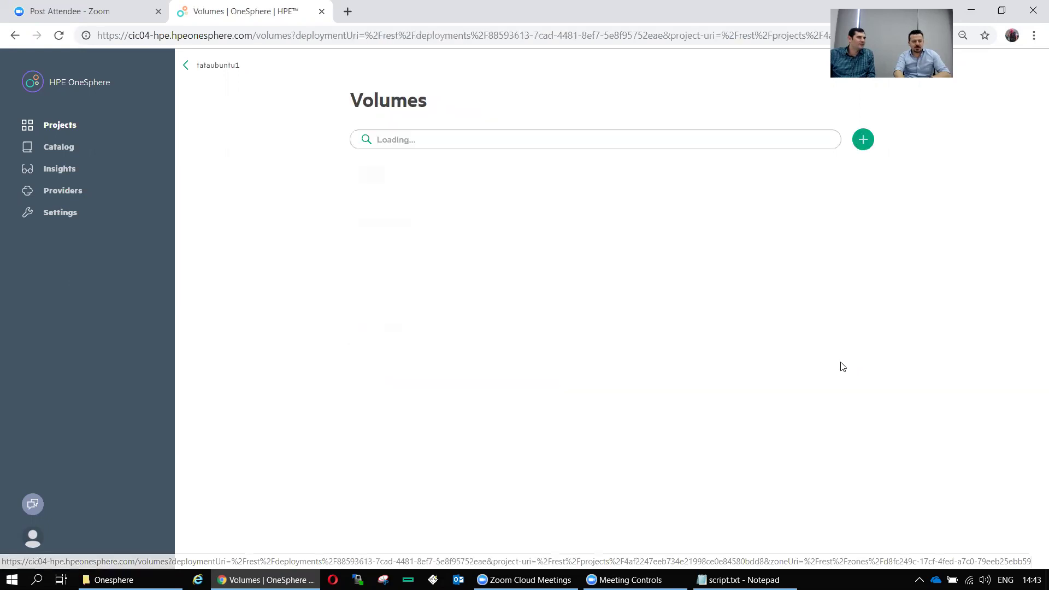
{"action": "left_click", "coordinate": [571, 264]}
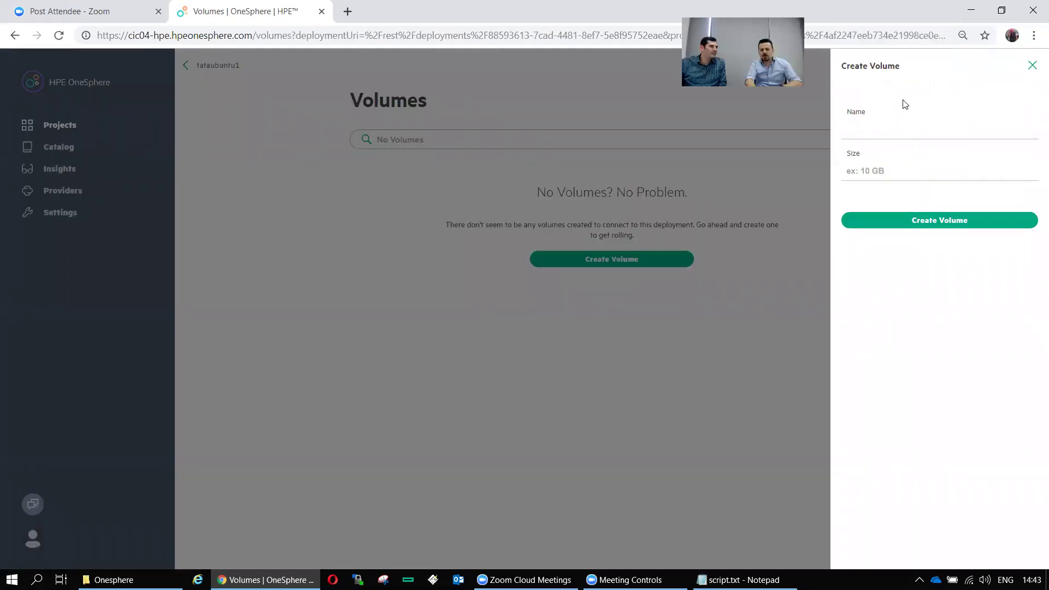
{"action": "left_click", "coordinate": [1033, 65]}
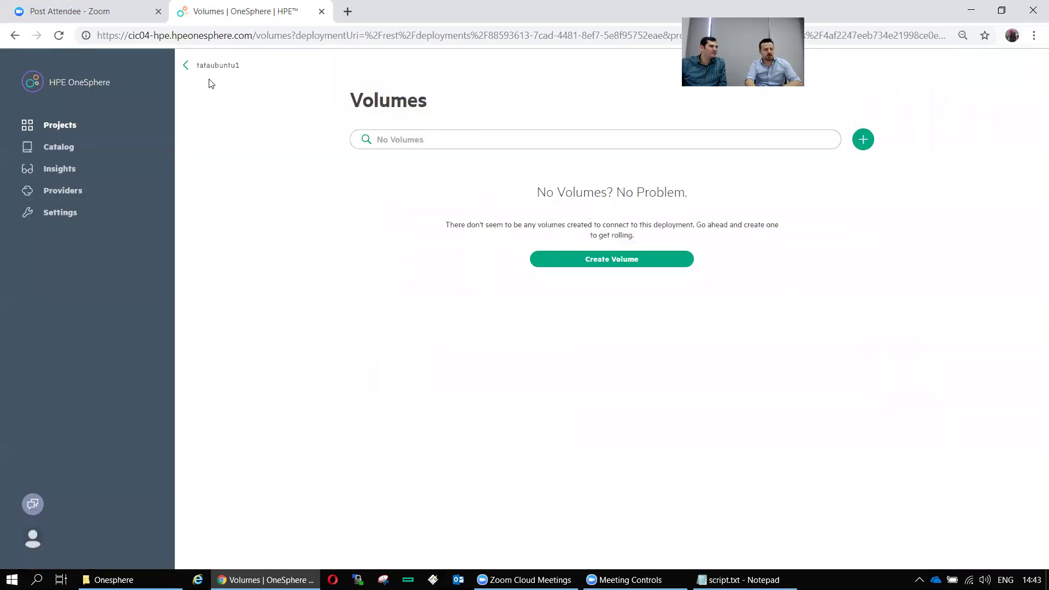
{"action": "left_click", "coordinate": [187, 66]}
{"action": "left_click", "coordinate": [188, 67]}
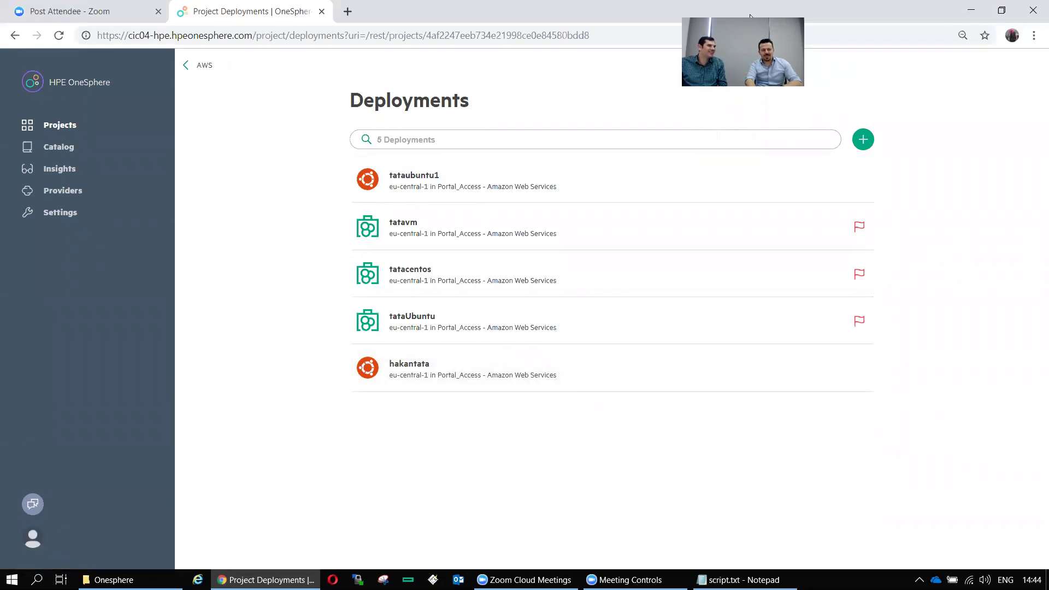
Reopen hakantata's details to confirm IP 172.31.4.11, then return to the five-deployment list
{"action": "left_click", "coordinate": [462, 377]}
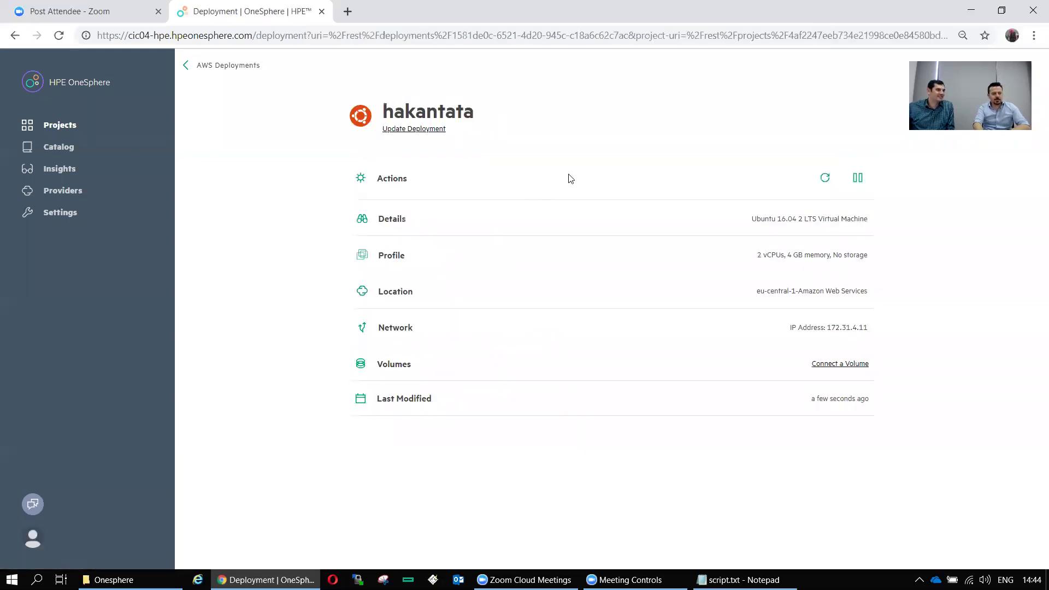
{"action": "left_click_drag", "start_coordinate": [869, 328], "coordinate": [841, 338]}
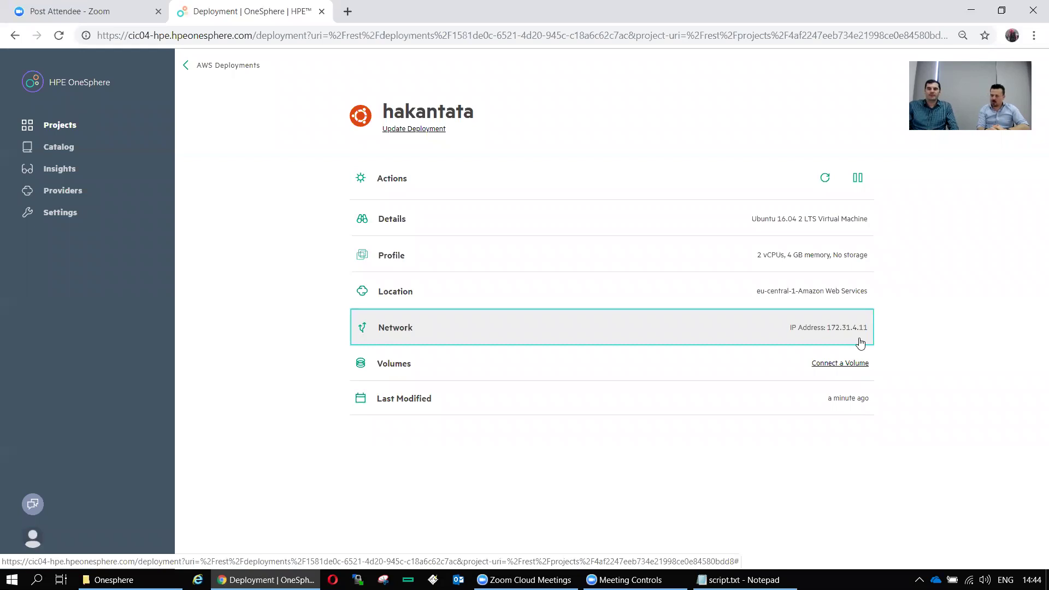
{"action": "left_click", "coordinate": [187, 66]}
{"action": "left_click", "coordinate": [544, 380]}
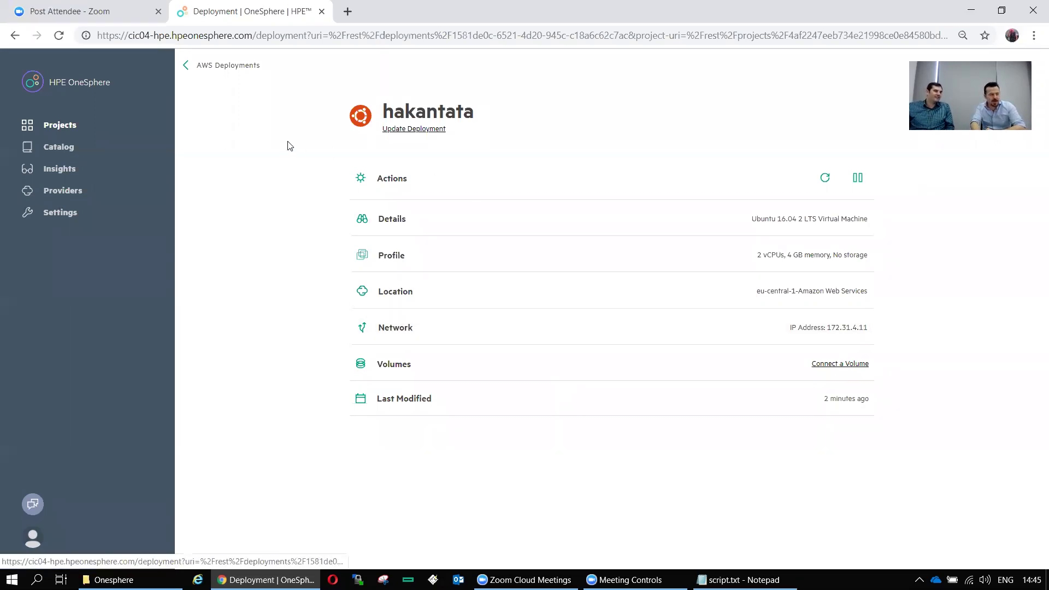
{"action": "left_click", "coordinate": [205, 65]}
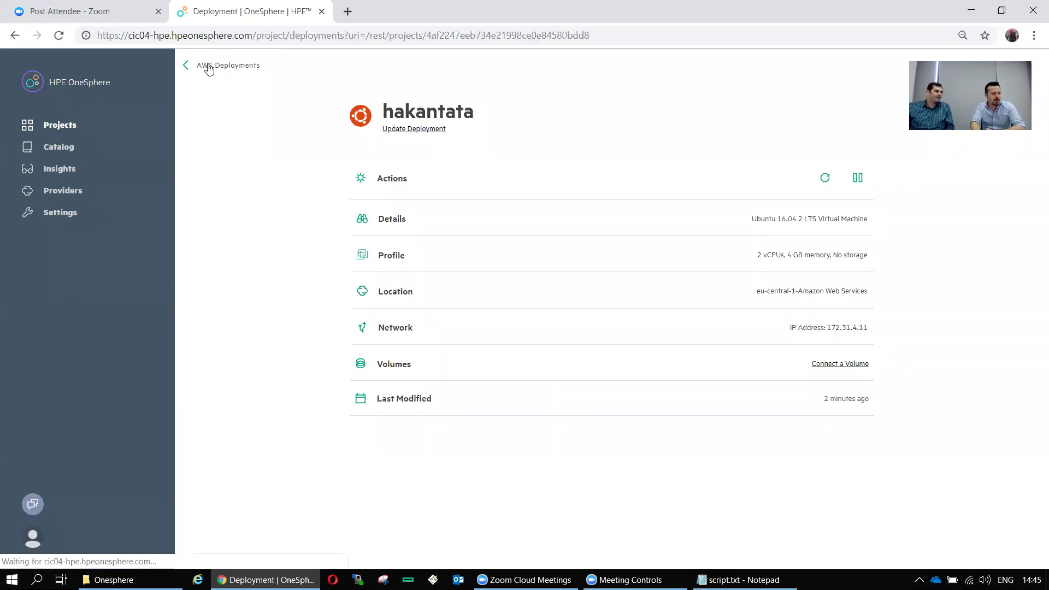
Filter the Catalog to HPE Catalog and start deploying the Kubernetes Cluster service
{"action": "left_click", "coordinate": [70, 144]}
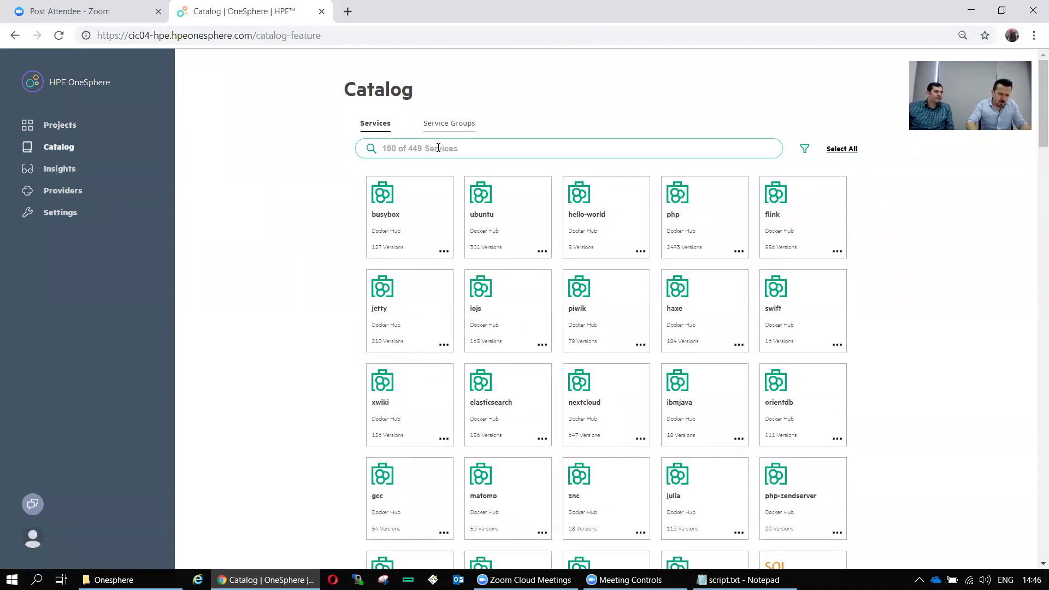
{"action": "left_click", "coordinate": [805, 149]}
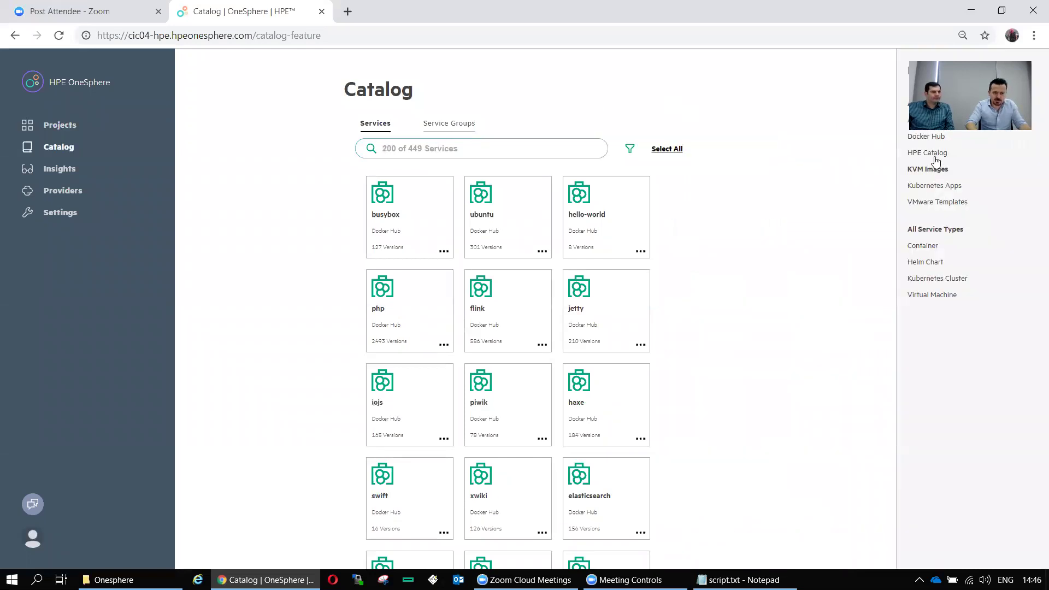
{"action": "left_click", "coordinate": [934, 157]}
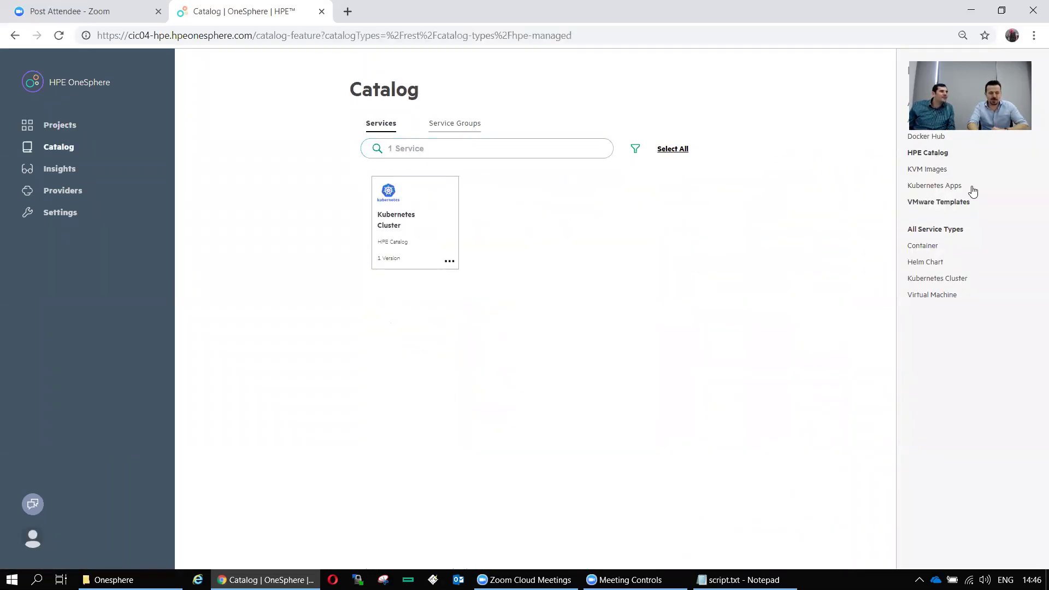
{"action": "left_click", "coordinate": [451, 262]}
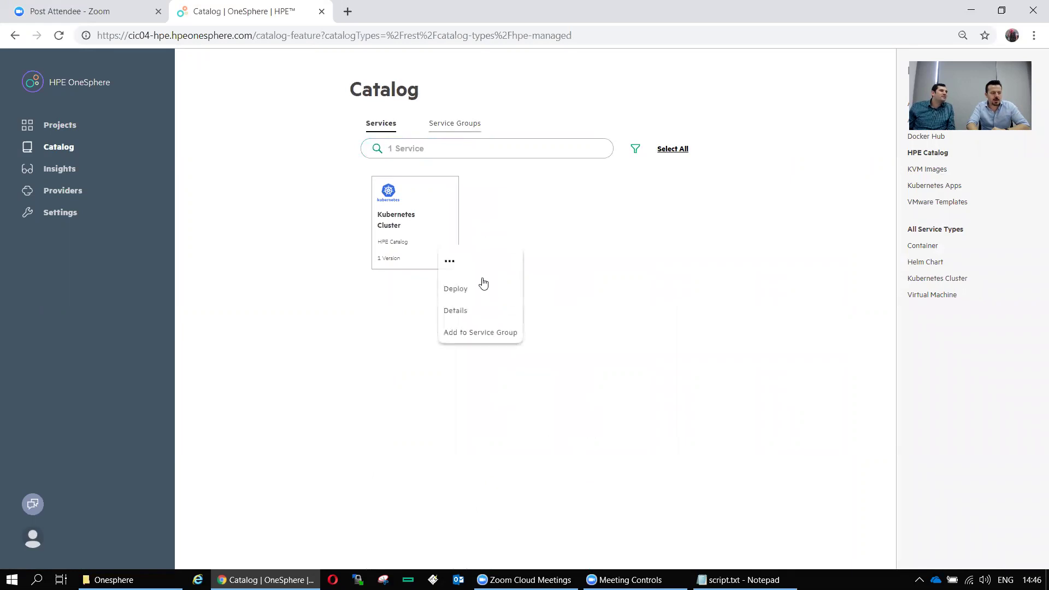
{"action": "left_click", "coordinate": [478, 290]}
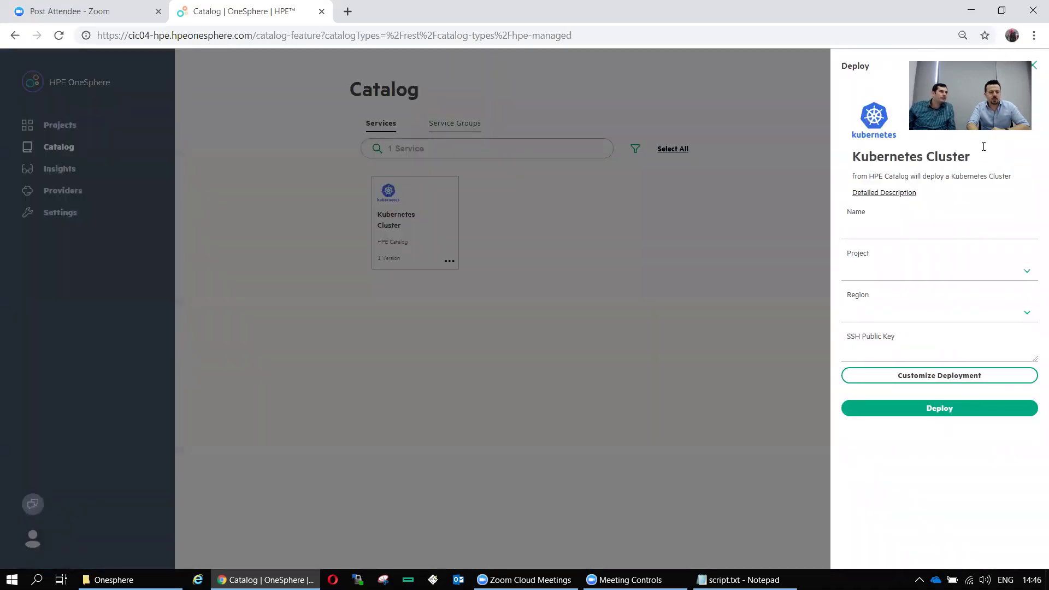
Name the deployment 'Hpecubernetescluster' and set its project to Kubernetes_Cluster
{"action": "left_click", "coordinate": [893, 228]}
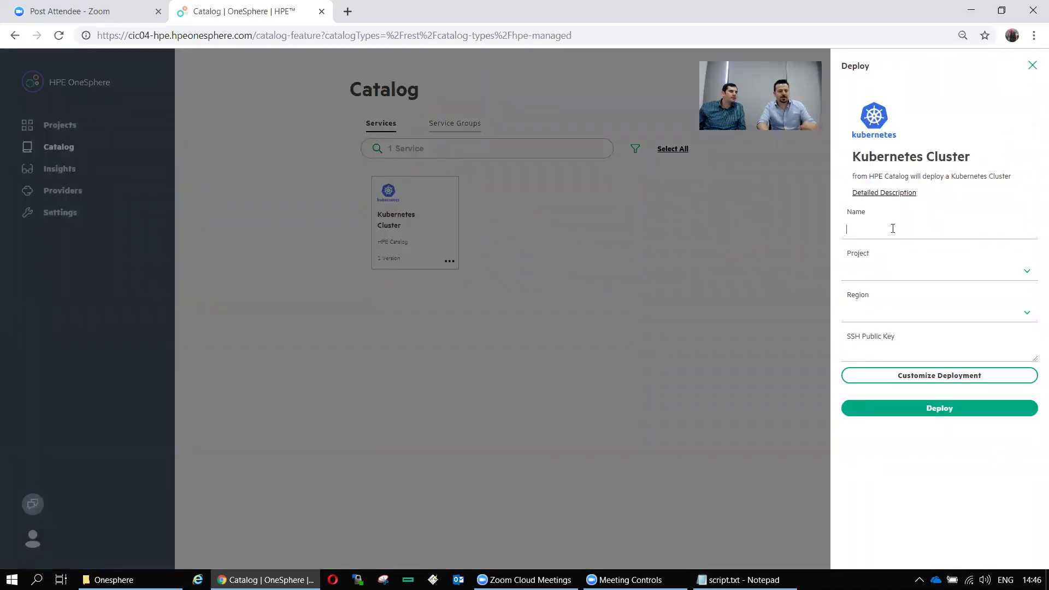
{"action": "type", "text": "H"}
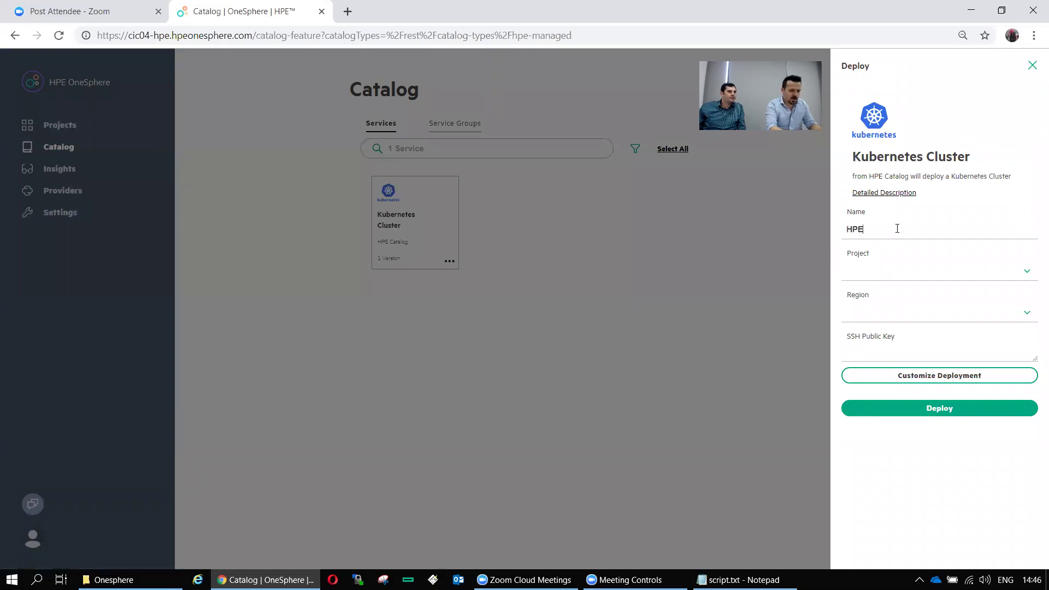
{"action": "type", "text": "pecubern"}
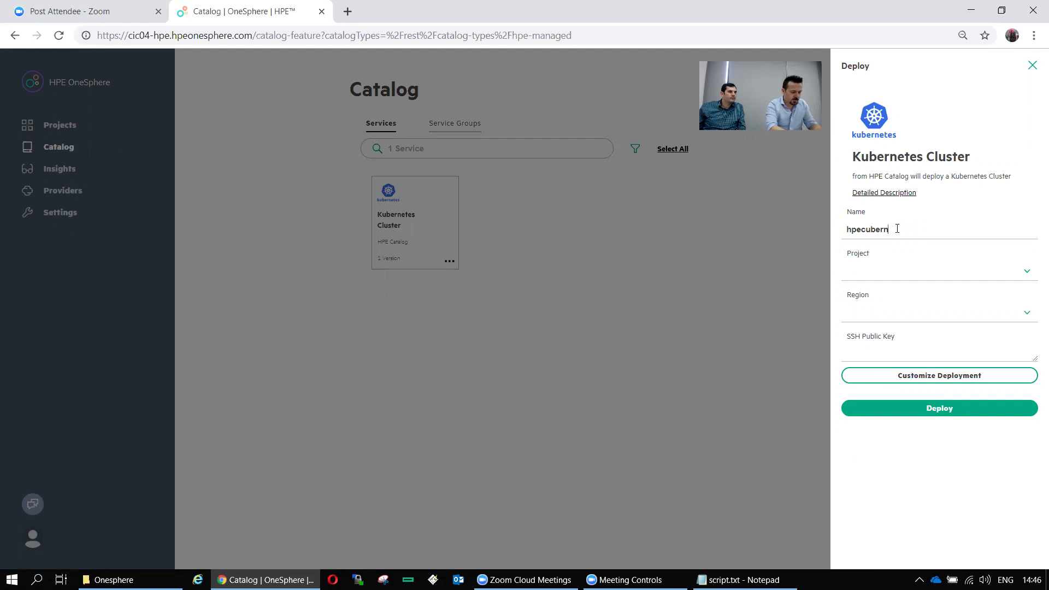
{"action": "type", "text": "etescluster"}
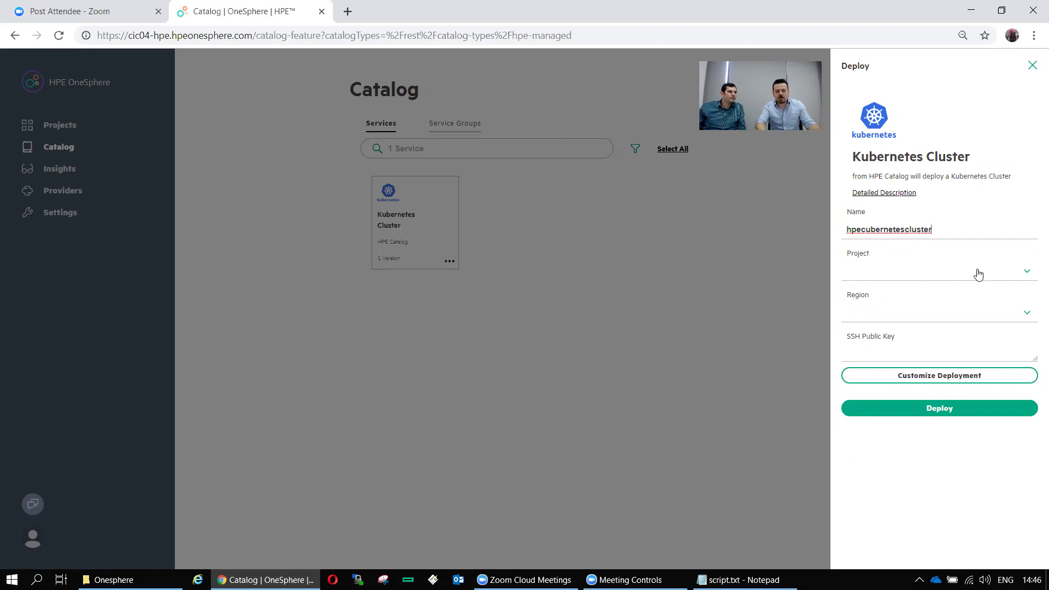
{"action": "left_click", "coordinate": [978, 272]}
{"action": "left_click", "coordinate": [919, 319]}
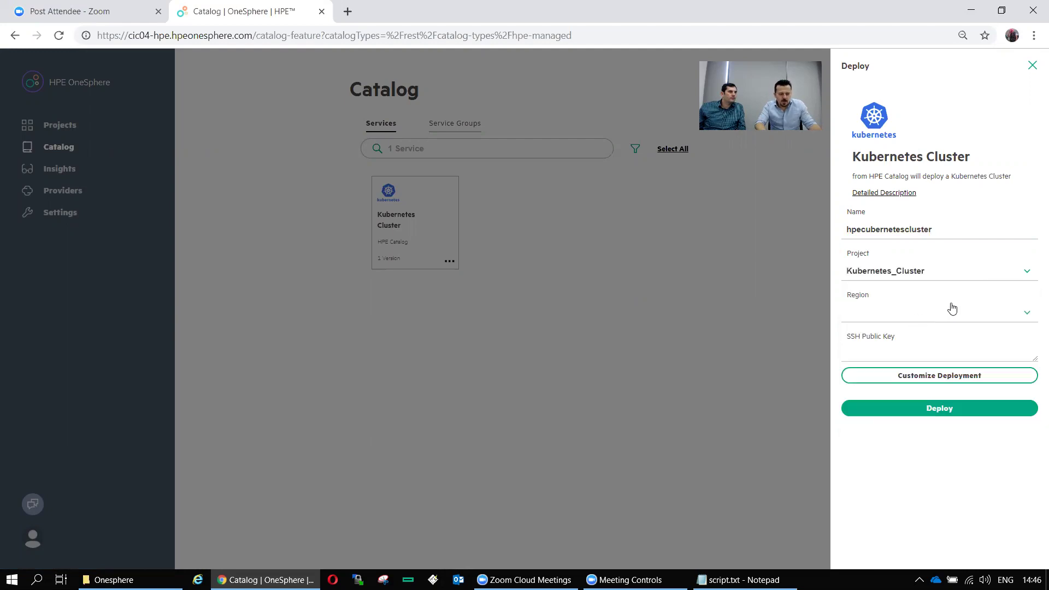
{"action": "left_click", "coordinate": [1021, 276]}
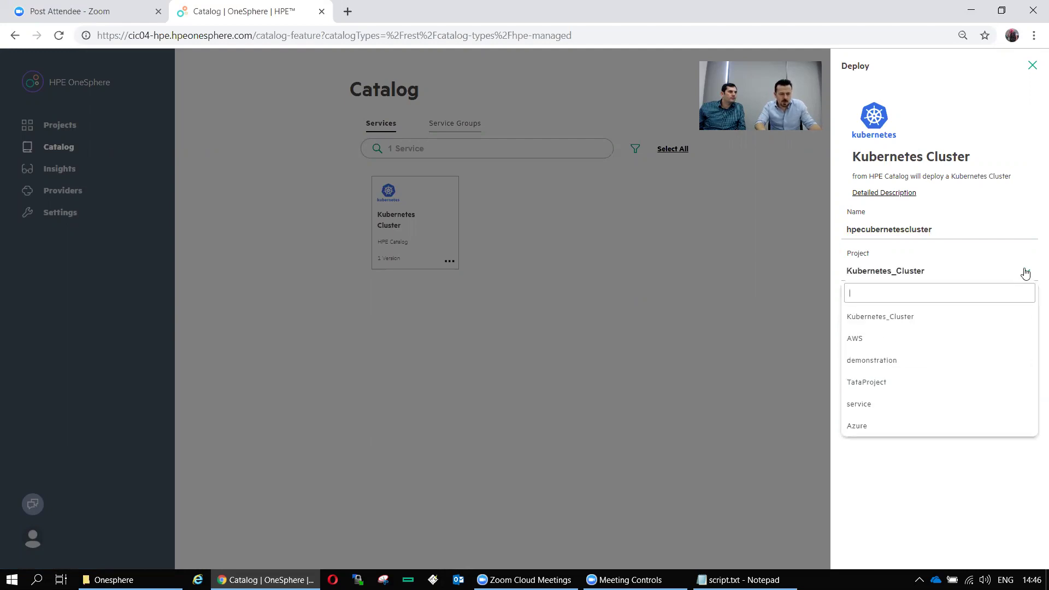
{"action": "left_click", "coordinate": [872, 343]}
{"action": "mouse_move", "coordinate": [315, 580]}
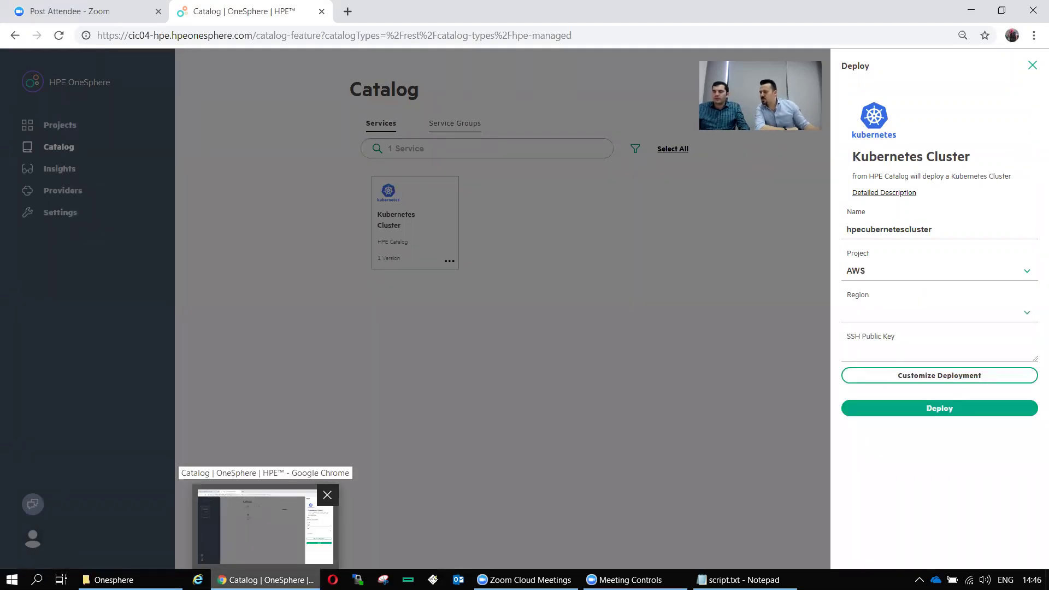
{"action": "left_click", "coordinate": [1027, 271]}
{"action": "left_click", "coordinate": [892, 317]}
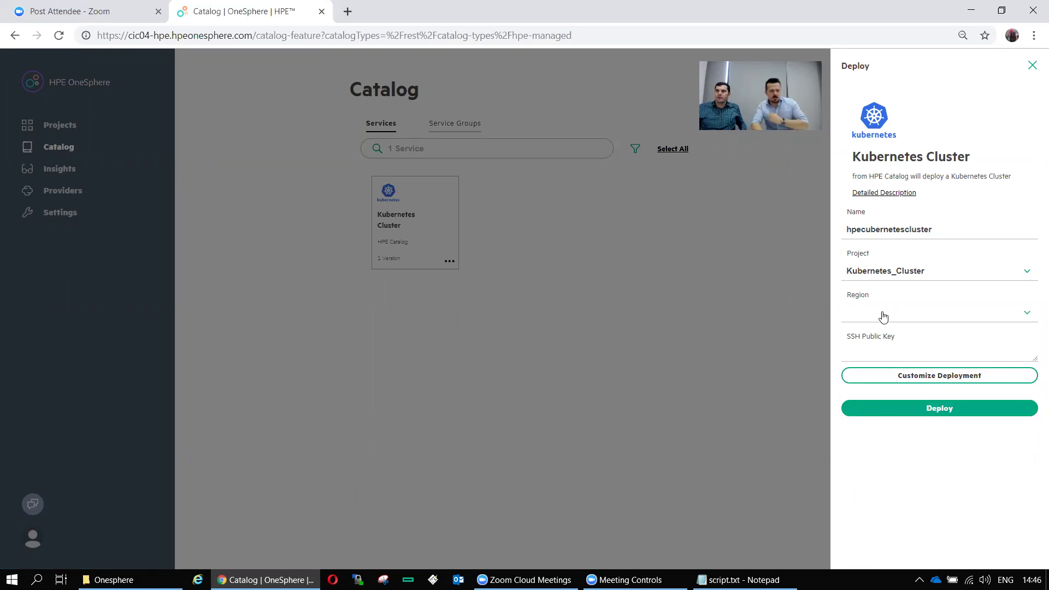
Choose region geneva-datacenter, zone cic-gva, image ubuntu-16-04-cloud-init and profile m1.medium
{"action": "left_click", "coordinate": [924, 318]}
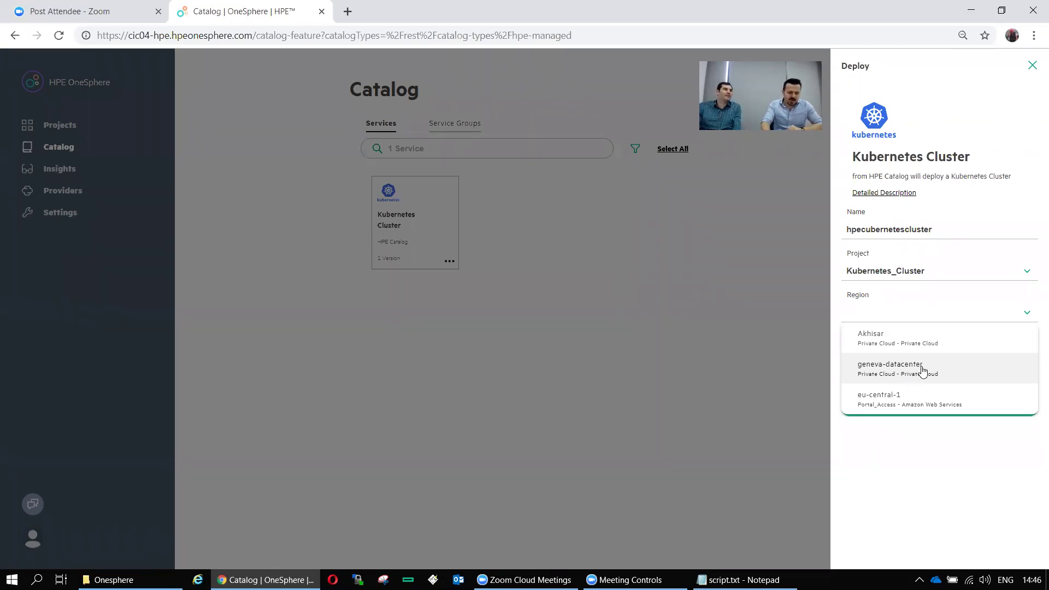
{"action": "left_click", "coordinate": [923, 370]}
{"action": "left_click", "coordinate": [1024, 357]}
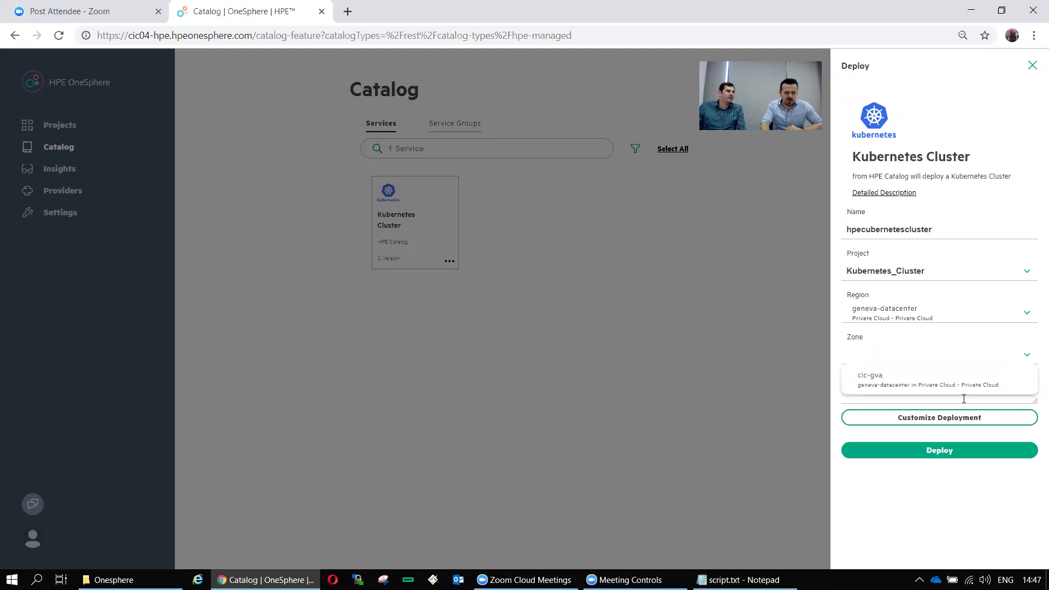
{"action": "left_click", "coordinate": [972, 385]}
{"action": "left_click", "coordinate": [1020, 393]}
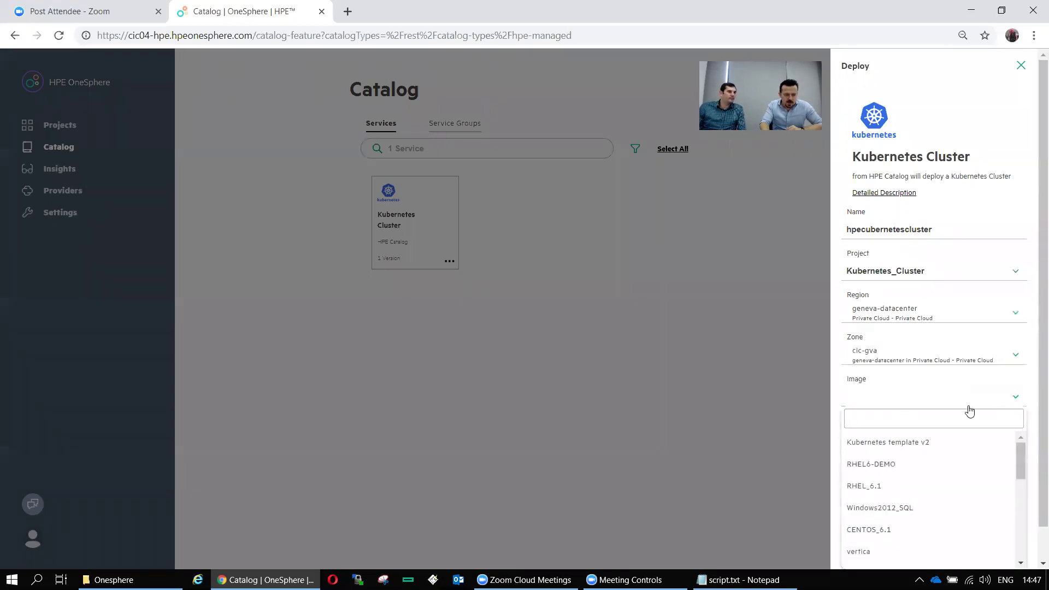
{"action": "scroll", "coordinate": [874, 514], "scroll_direction": "down", "scroll_amount": 5}
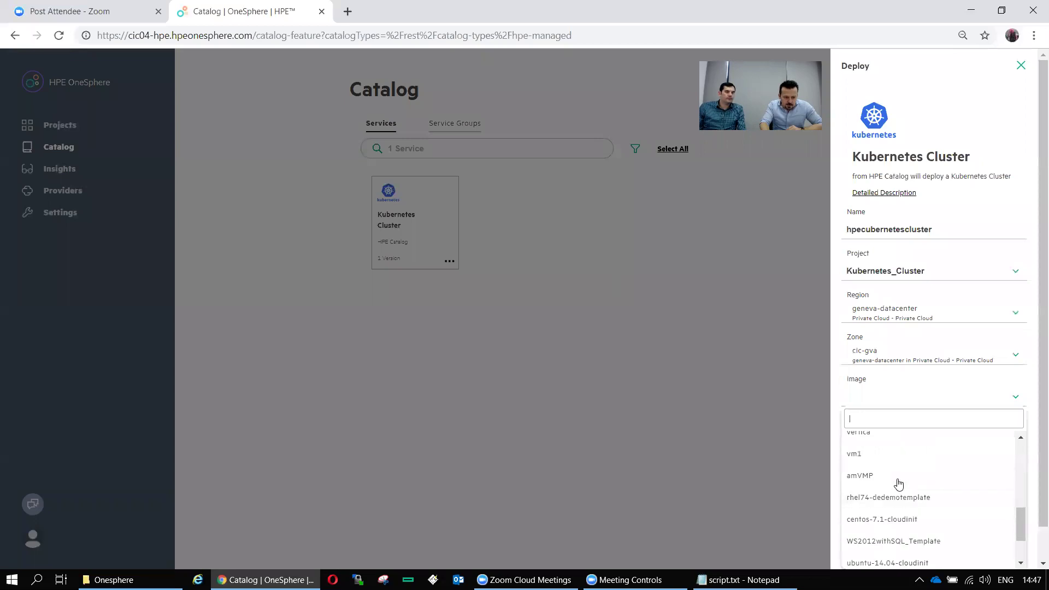
{"action": "left_click", "coordinate": [901, 463]}
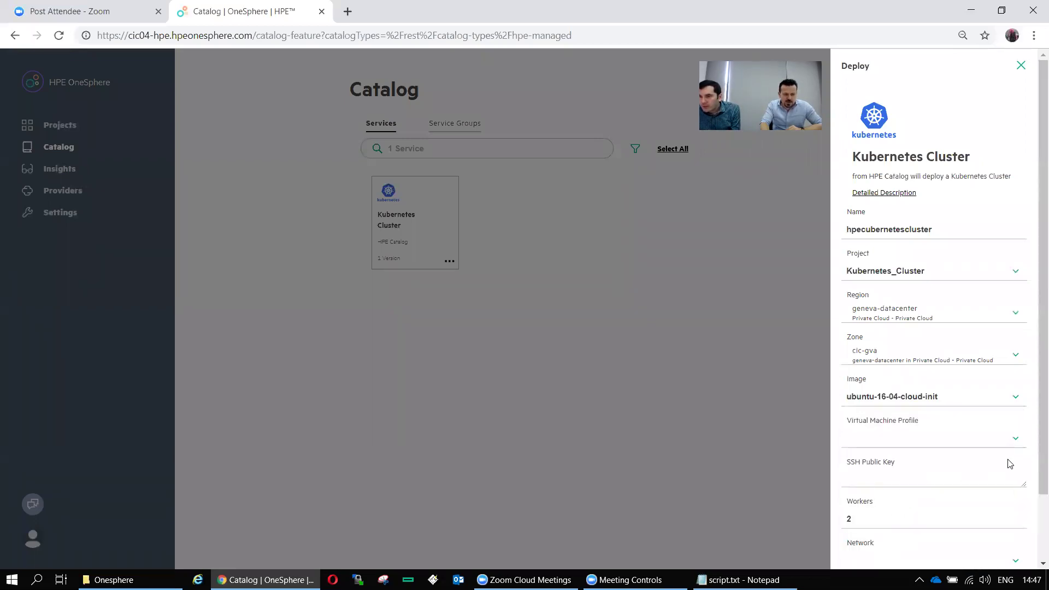
{"action": "left_click", "coordinate": [1004, 441]}
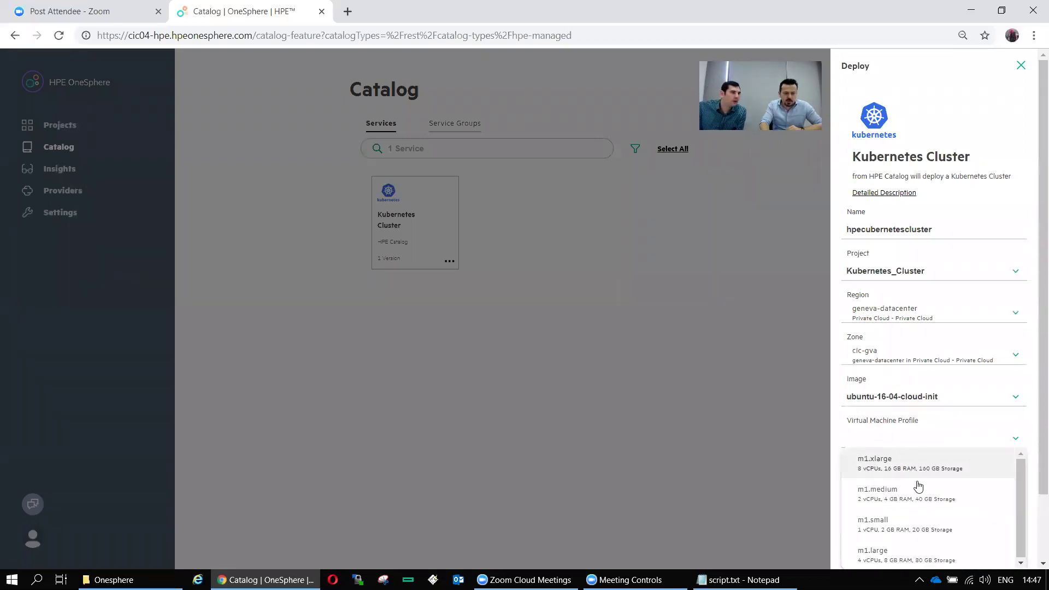
{"action": "left_click", "coordinate": [911, 498]}
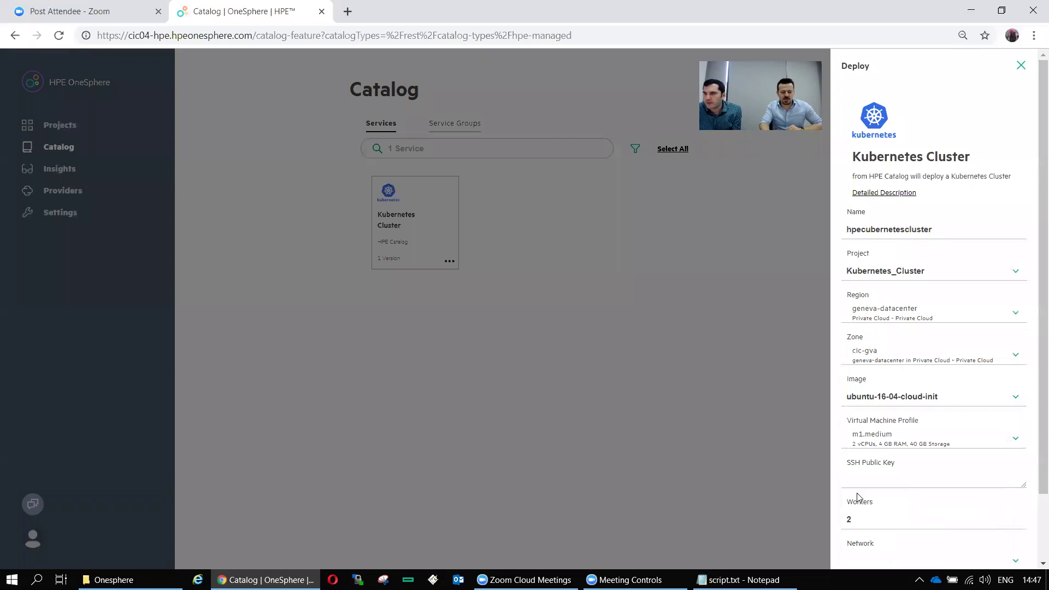
{"action": "scroll", "coordinate": [1033, 470], "scroll_direction": "down", "scroll_amount": 2}
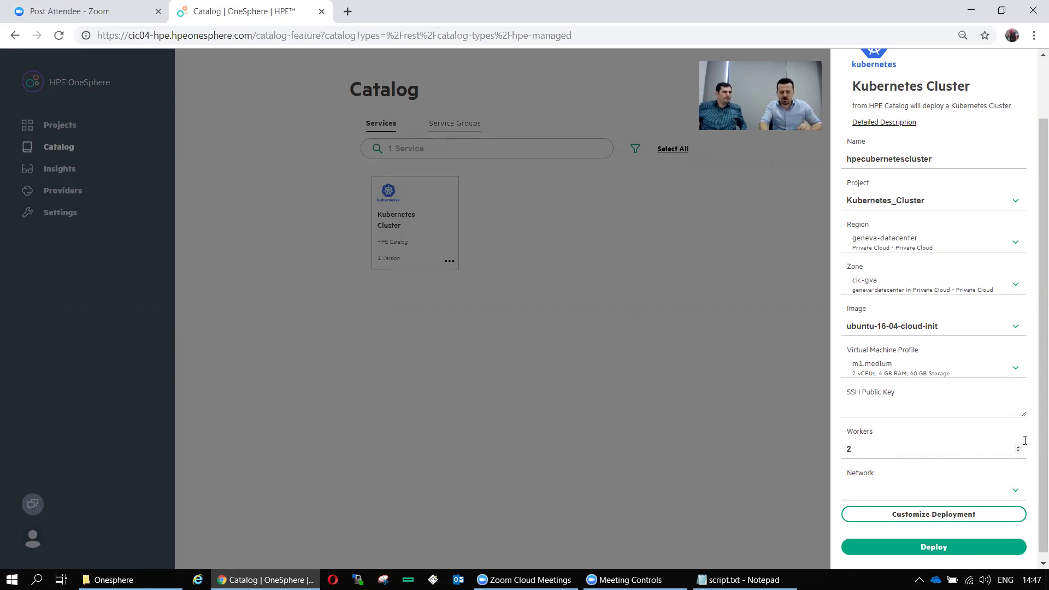
Select the ssh-rsa public key in the script.txt notes for the SSH key field
{"action": "left_click", "coordinate": [739, 580]}
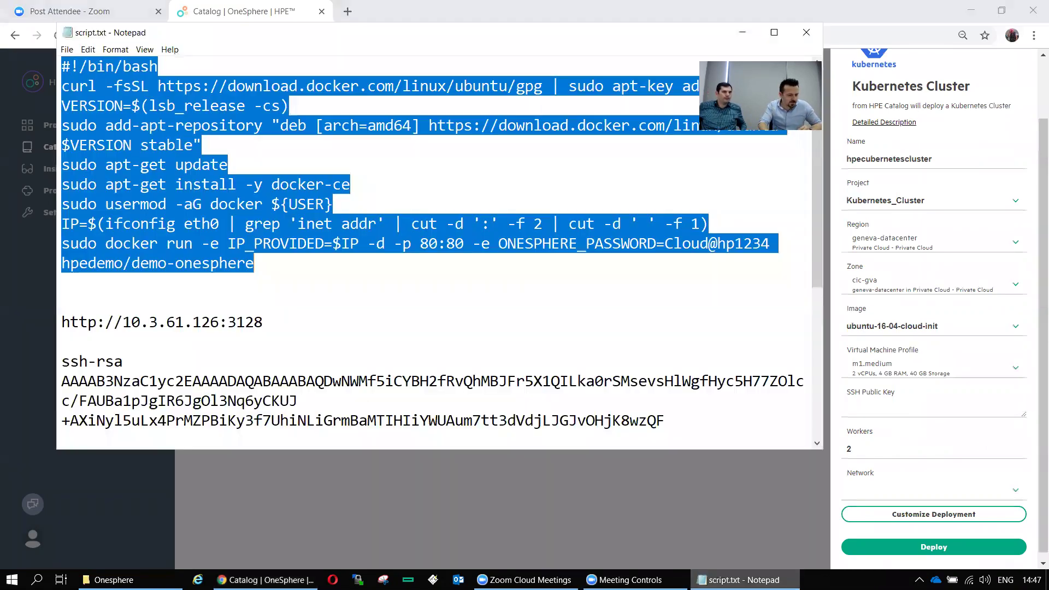
{"action": "scroll", "coordinate": [242, 310], "scroll_direction": "down", "scroll_amount": 3}
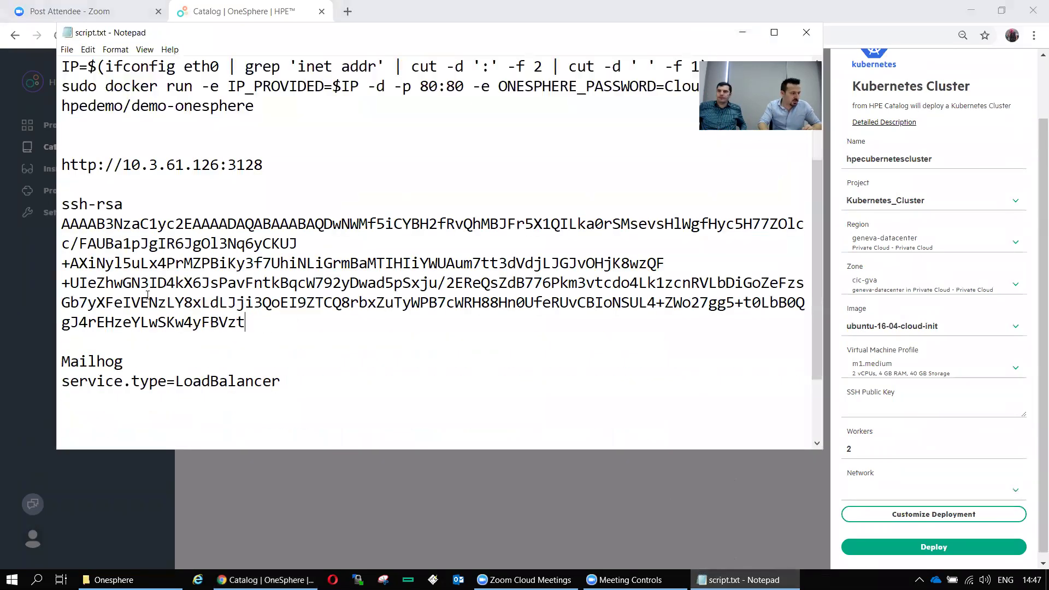
{"action": "left_click_drag", "start_coordinate": [246, 322], "coordinate": [6, 206]}
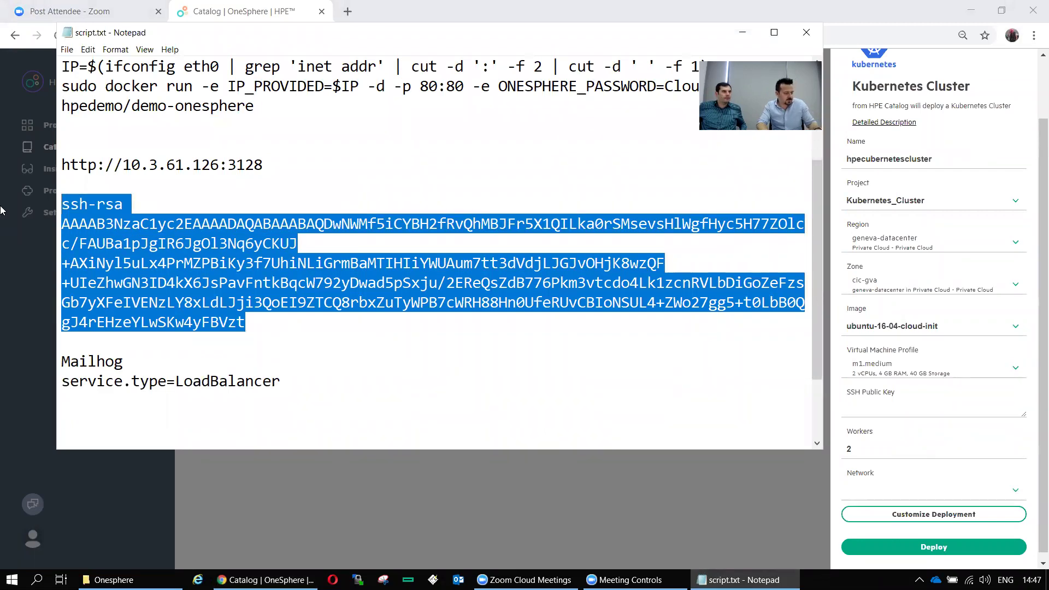
{"action": "left_click", "coordinate": [863, 408]}
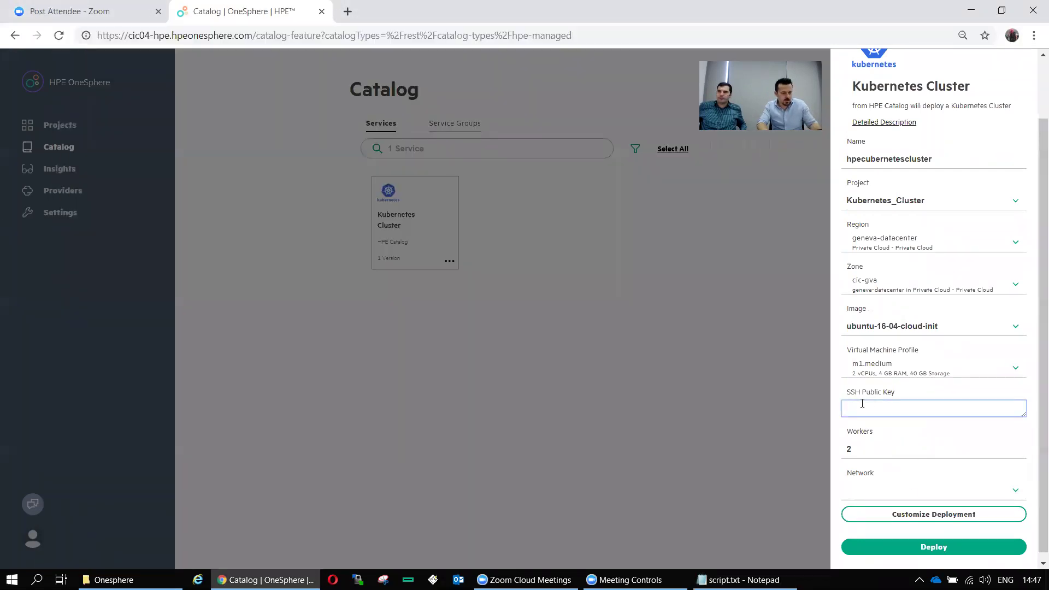
Paste the SSH public key and choose dvPortGroup_VLAN62 as the network
{"action": "key", "text": "ctrl+v"}
{"action": "scroll", "coordinate": [1035, 500], "scroll_direction": "down", "scroll_amount": 1}
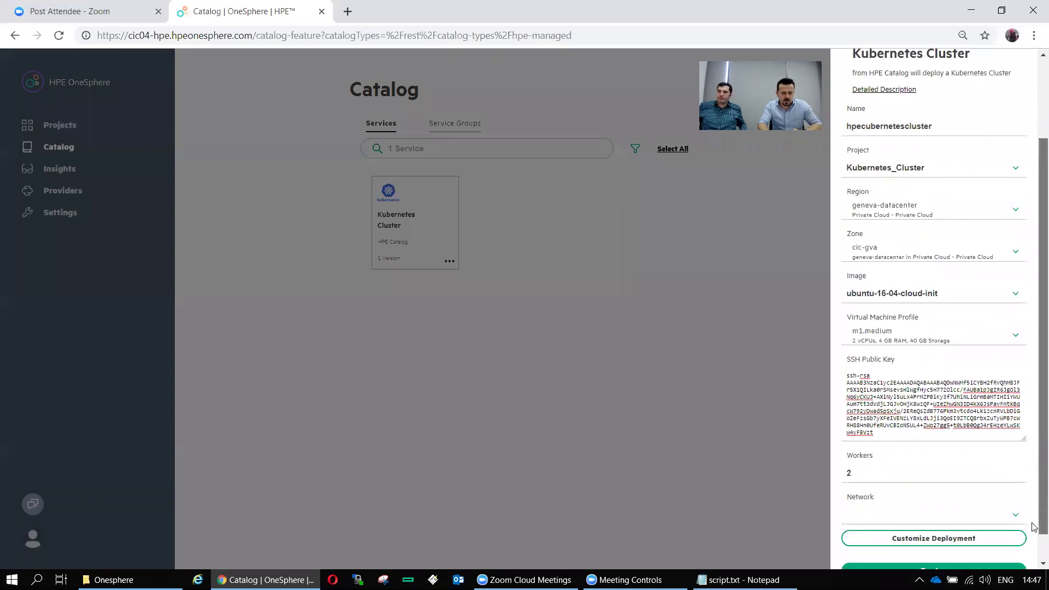
{"action": "left_click", "coordinate": [1012, 492]}
{"action": "left_click", "coordinate": [946, 518]}
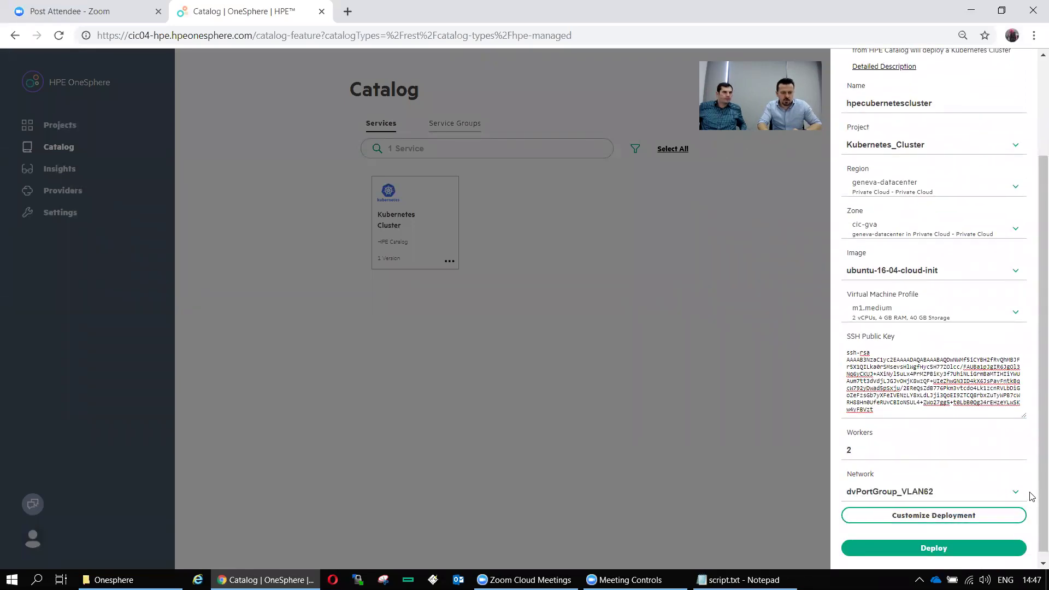
{"action": "left_click", "coordinate": [952, 519]}
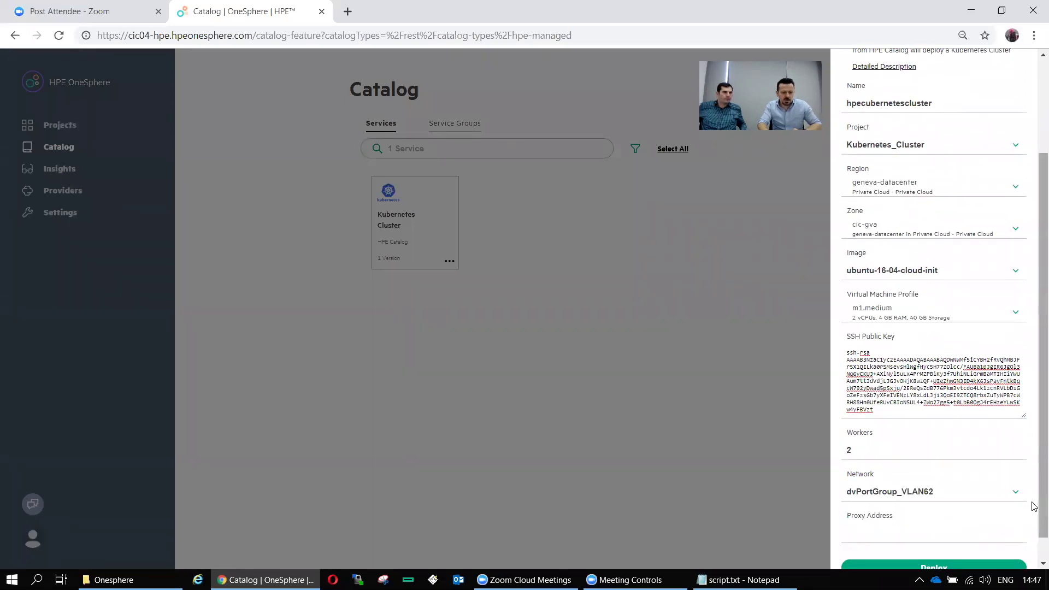
{"action": "scroll", "coordinate": [1035, 506], "scroll_direction": "down", "scroll_amount": 1}
{"action": "left_click", "coordinate": [745, 580]}
{"action": "left_click_drag", "start_coordinate": [263, 165], "coordinate": [63, 166]}
{"action": "key", "text": "ctrl+c"}
{"action": "left_click", "coordinate": [895, 503]}
{"action": "key", "text": "ctrl+v"}
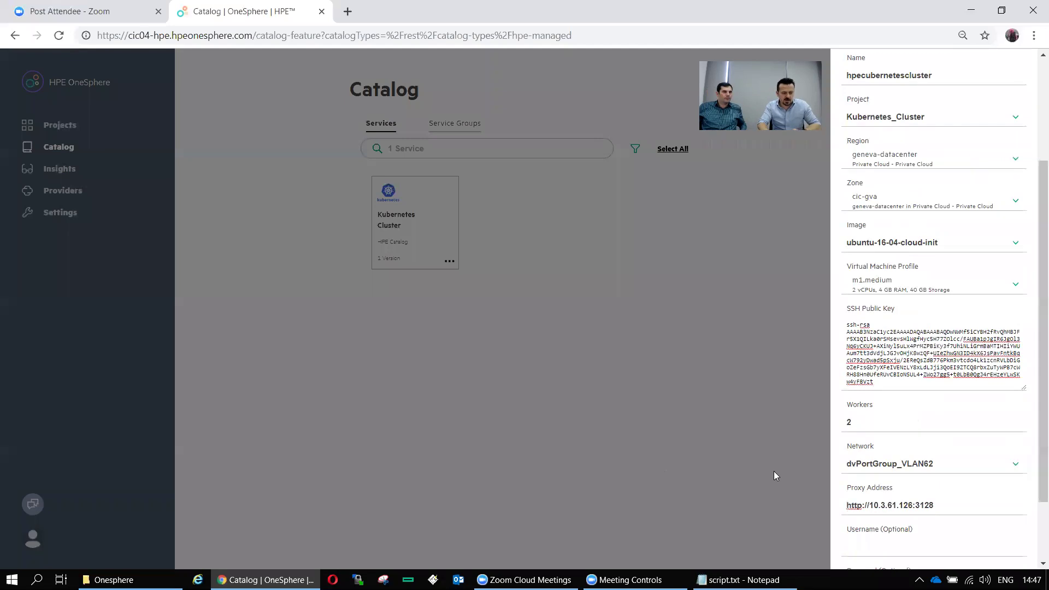
{"action": "left_click_drag", "start_coordinate": [1033, 487], "coordinate": [1035, 539]}
{"action": "left_click", "coordinate": [932, 542]}
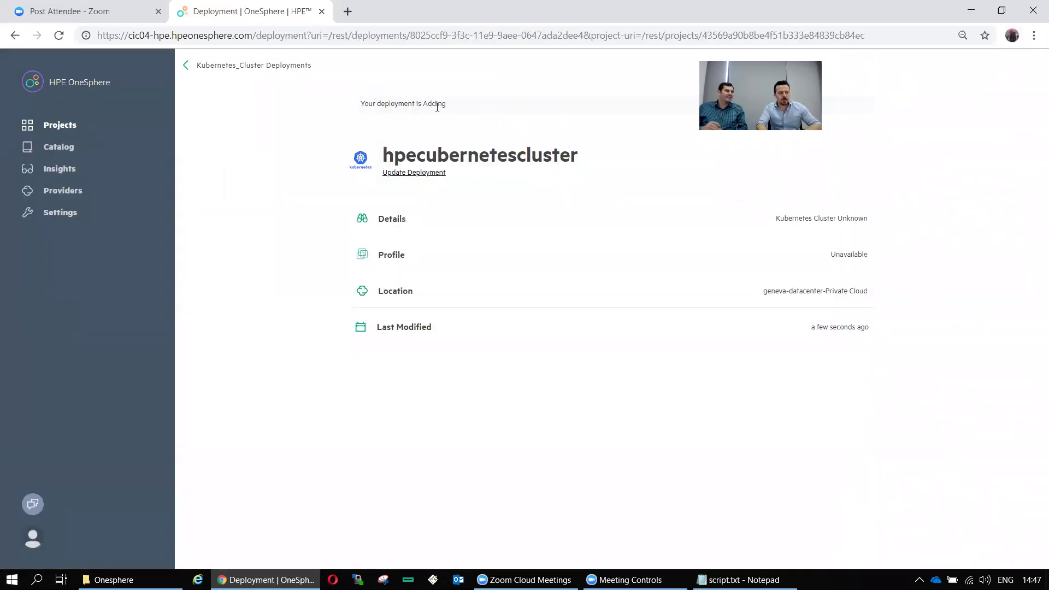
Open the AWS project's Deployments list, showing tataubuntu1 through hakantata
{"action": "left_click", "coordinate": [63, 148]}
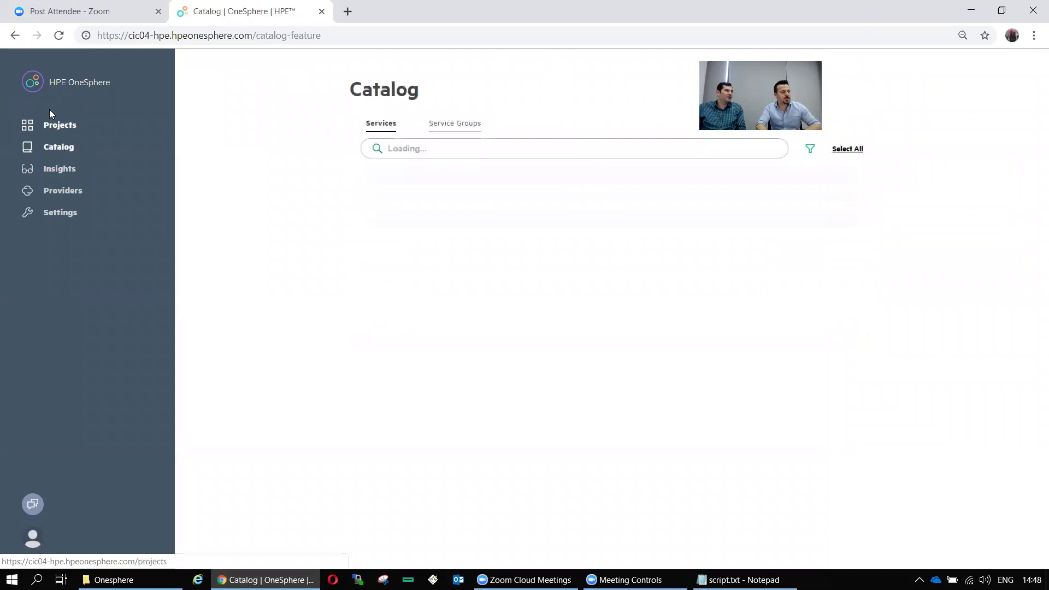
{"action": "left_click", "coordinate": [65, 129]}
{"action": "left_click", "coordinate": [560, 187]}
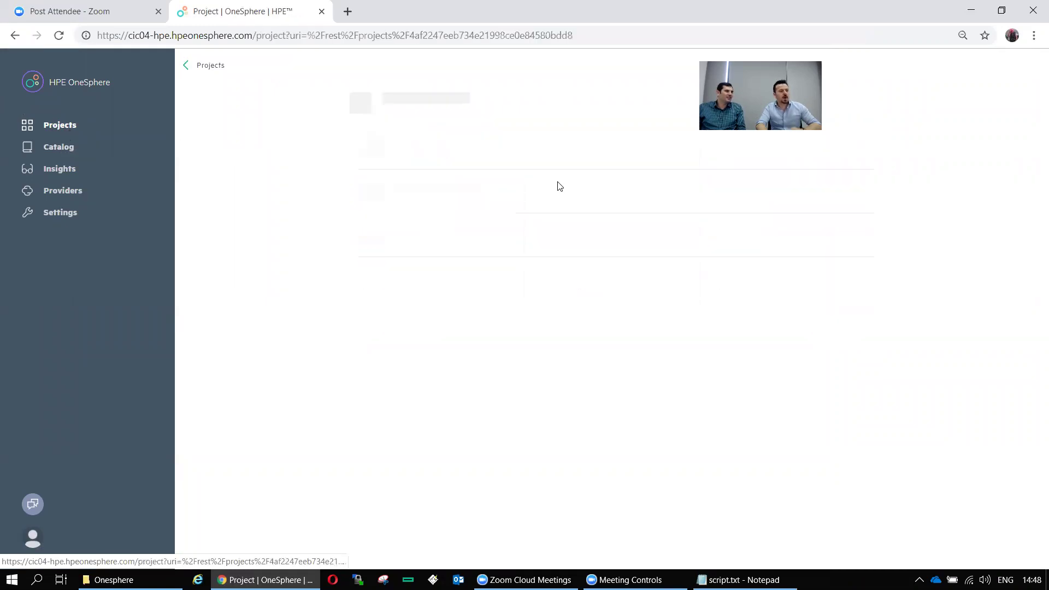
{"action": "left_click", "coordinate": [437, 236]}
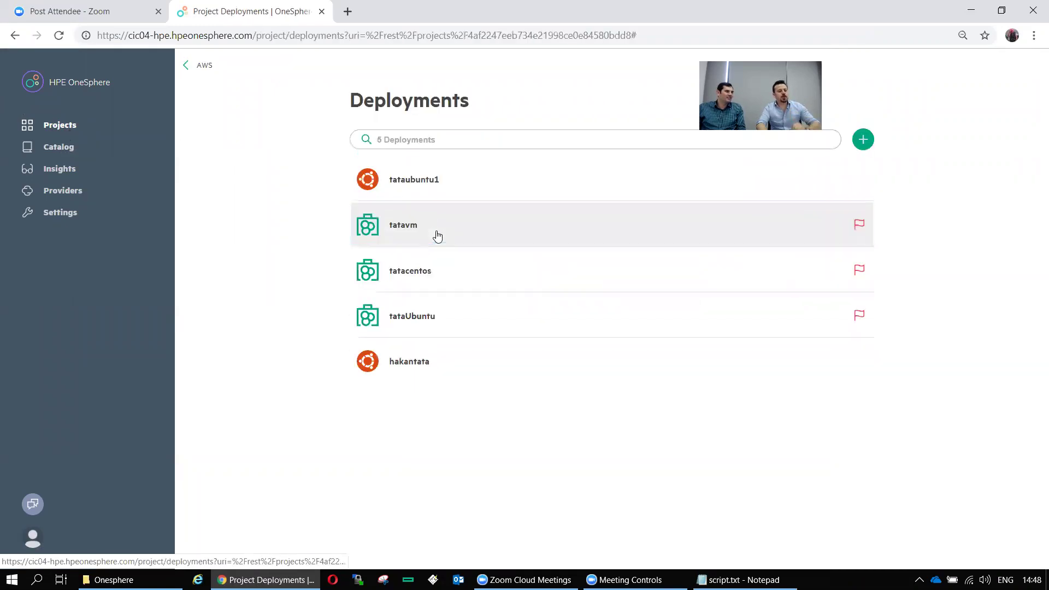
Read IP 172.31.4.11 in the Ubuntu VM's Network details, then switch to Insights
{"action": "left_click", "coordinate": [441, 366]}
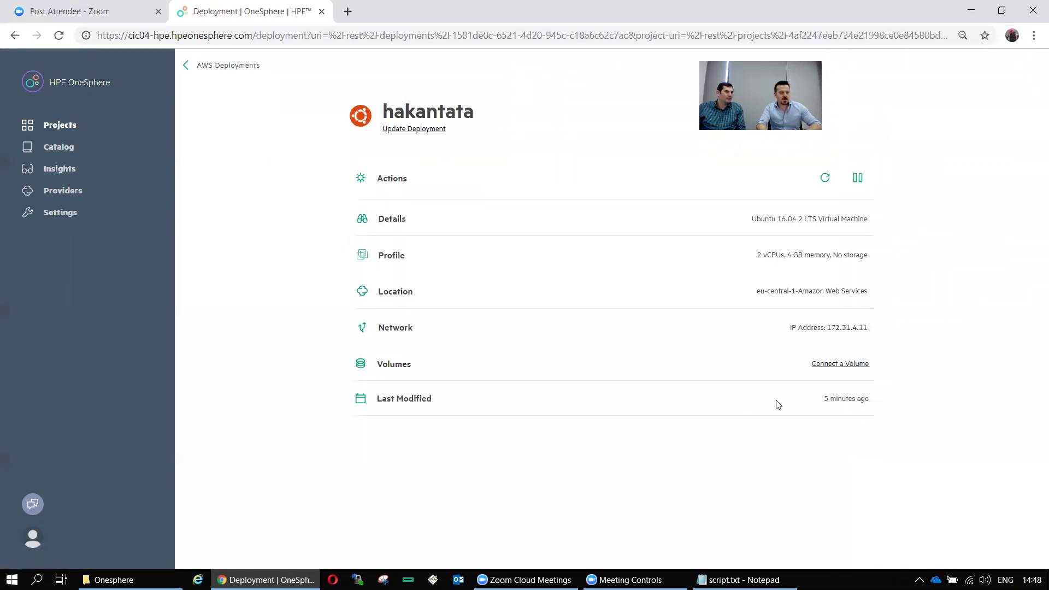
{"action": "left_click", "coordinate": [828, 327]}
{"action": "left_click", "coordinate": [1032, 71]}
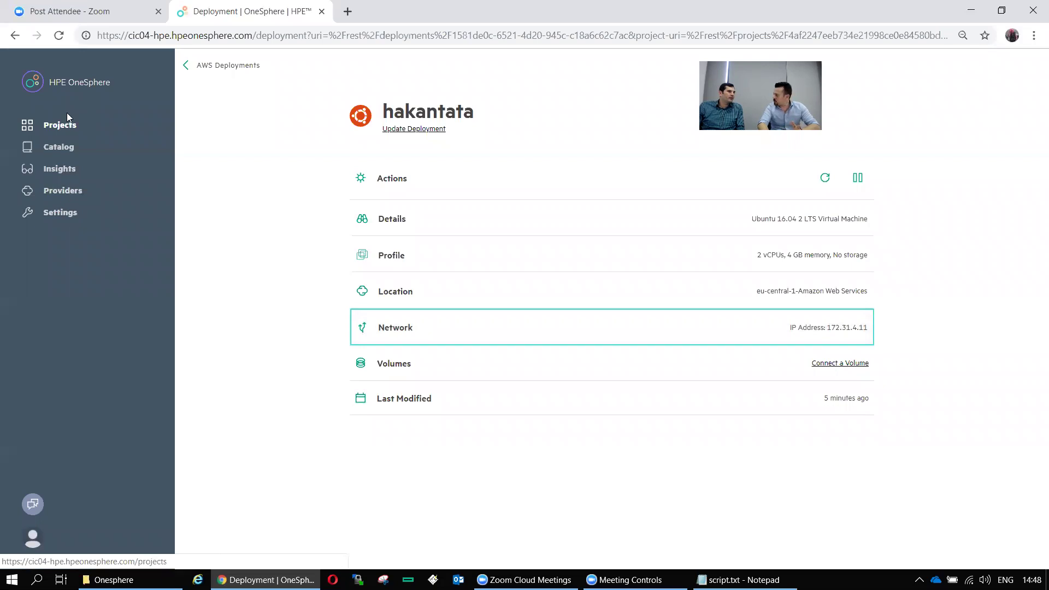
{"action": "left_click", "coordinate": [61, 169]}
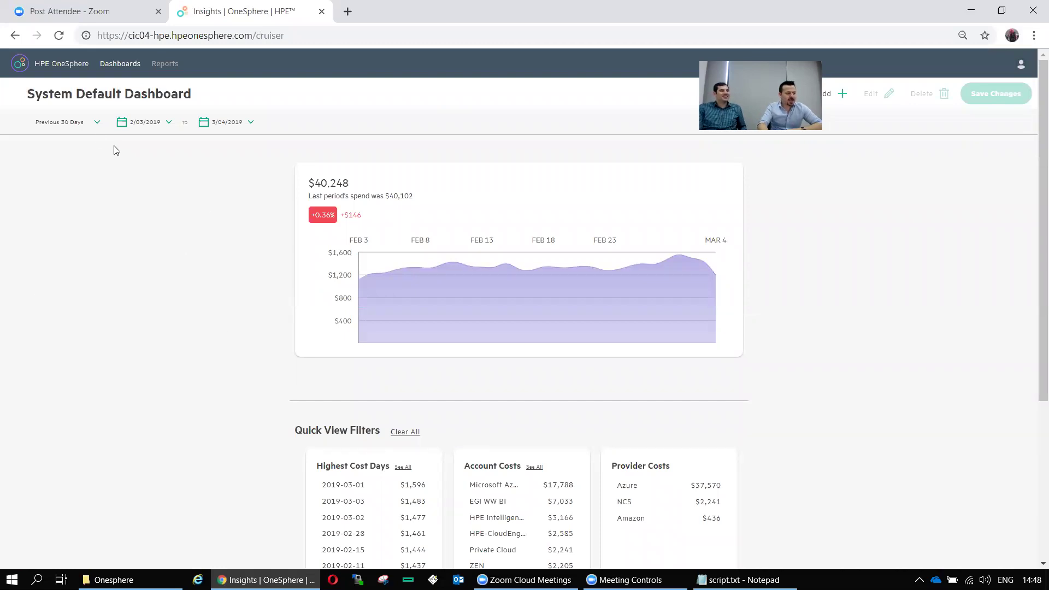
Set the dashboard date range to Yesterday, showing $1,195 spend
{"action": "left_click", "coordinate": [94, 122]}
{"action": "left_click", "coordinate": [62, 144]}
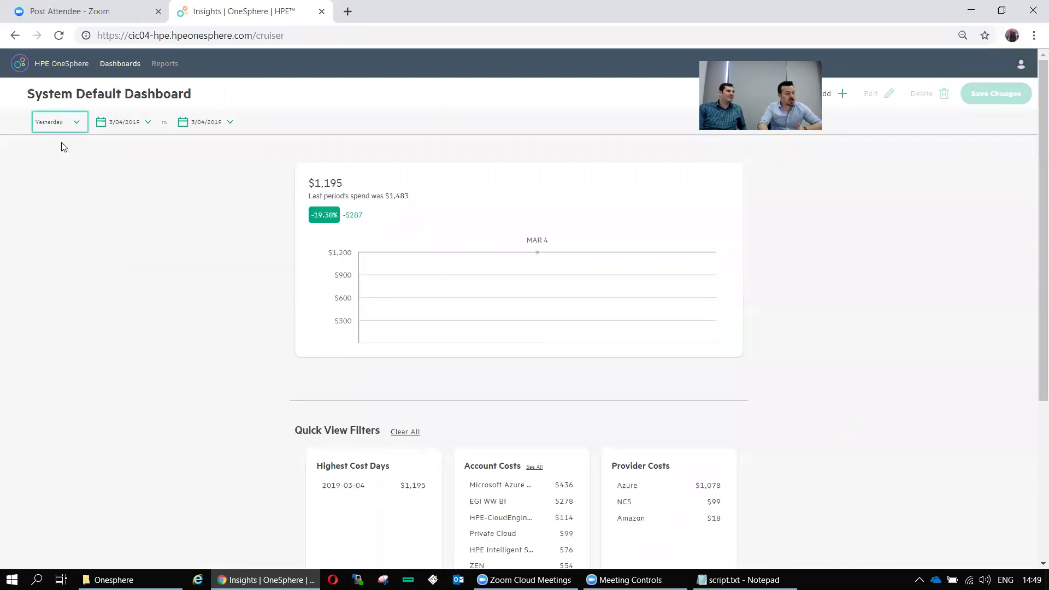
{"action": "left_click", "coordinate": [60, 124]}
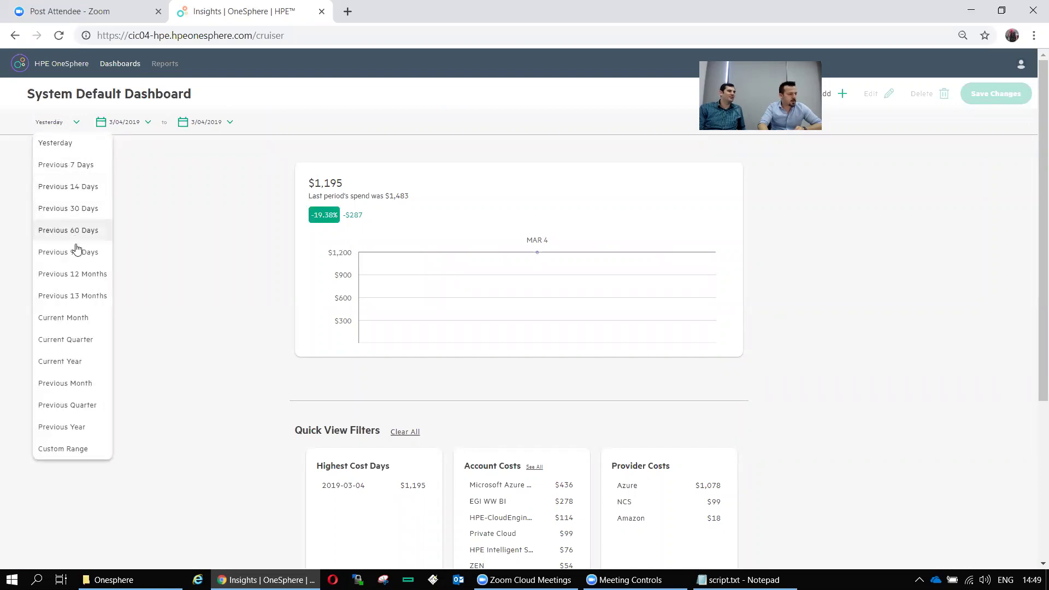
{"action": "left_click", "coordinate": [178, 189]}
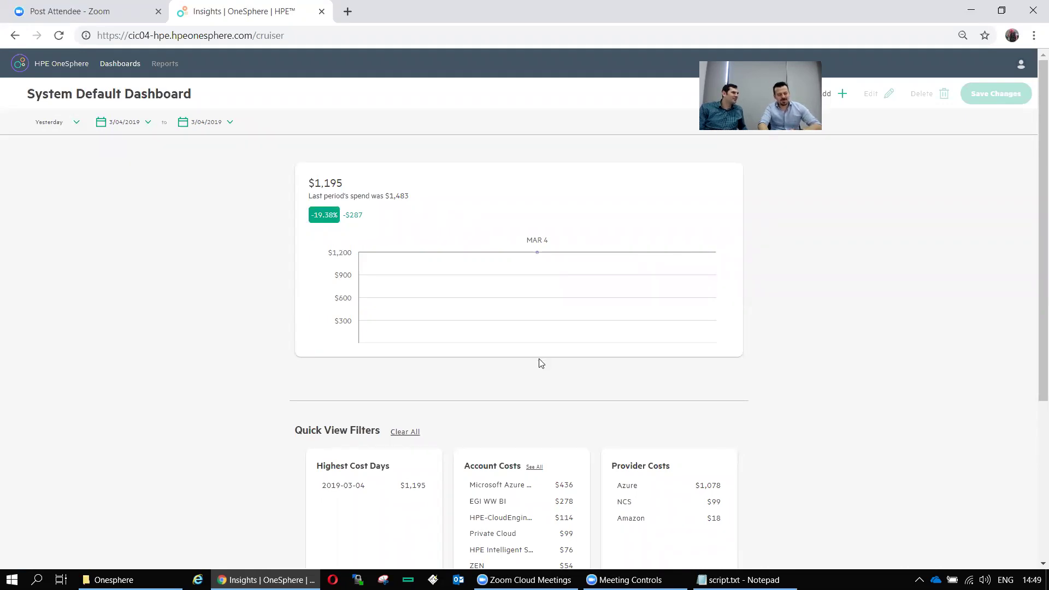
Review the full Account Costs list, then go to the Reports page
{"action": "scroll", "coordinate": [540, 364], "scroll_direction": "down", "scroll_amount": 2}
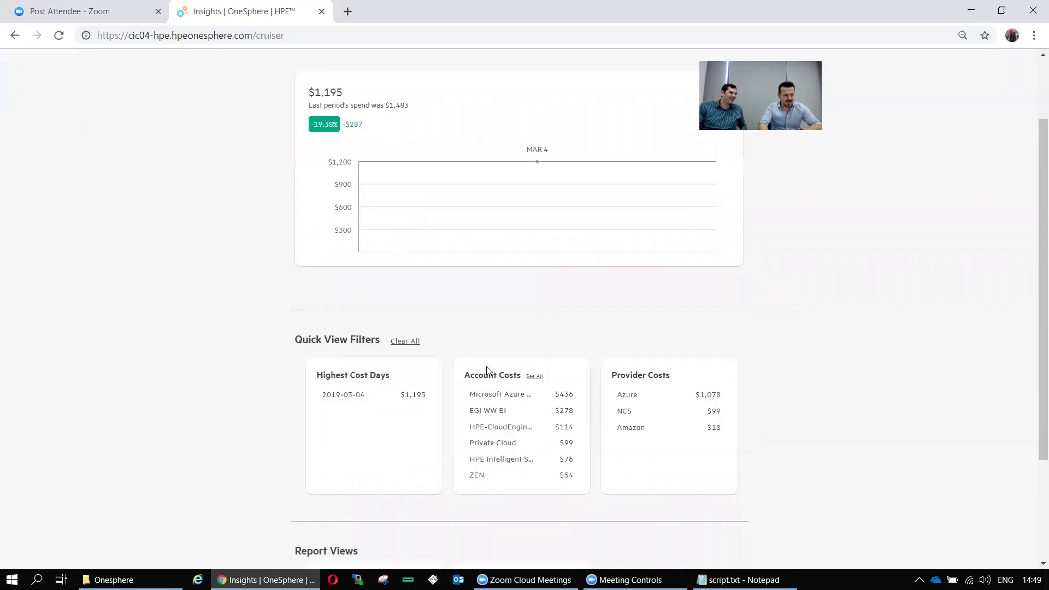
{"action": "left_click", "coordinate": [535, 377]}
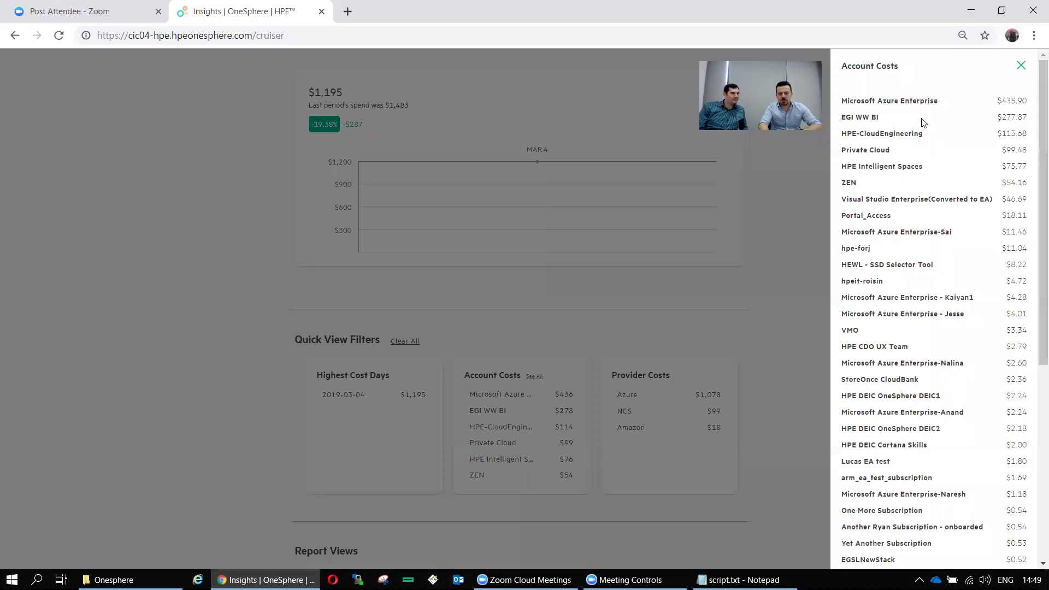
{"action": "scroll", "coordinate": [918, 125], "scroll_direction": "down", "scroll_amount": 6}
{"action": "scroll", "coordinate": [921, 176], "scroll_direction": "up", "scroll_amount": 6}
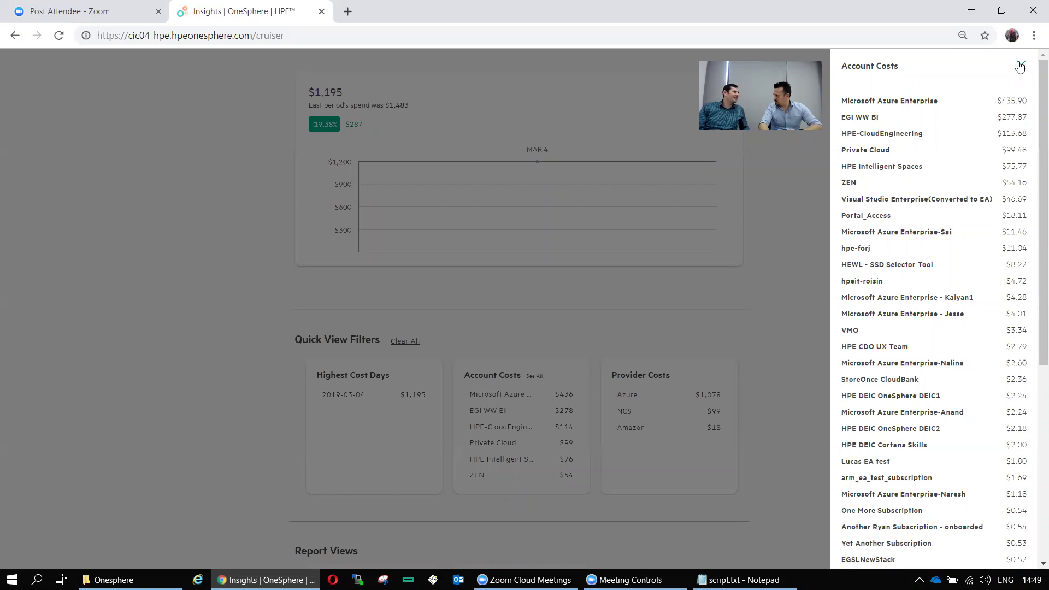
{"action": "left_click", "coordinate": [1019, 66]}
{"action": "scroll", "coordinate": [186, 80], "scroll_direction": "up", "scroll_amount": 2}
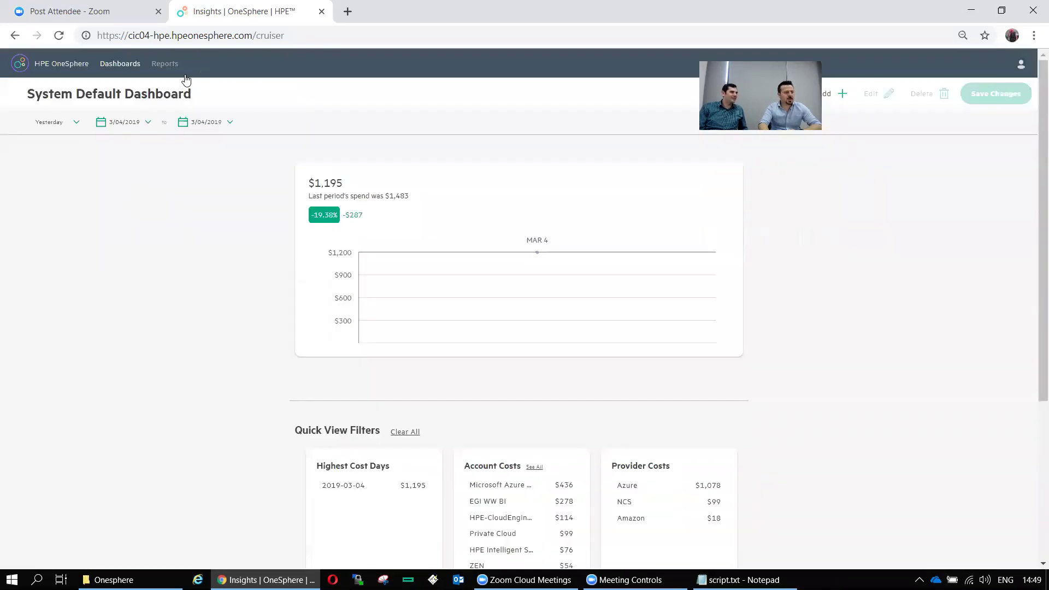
{"action": "left_click", "coordinate": [170, 65]}
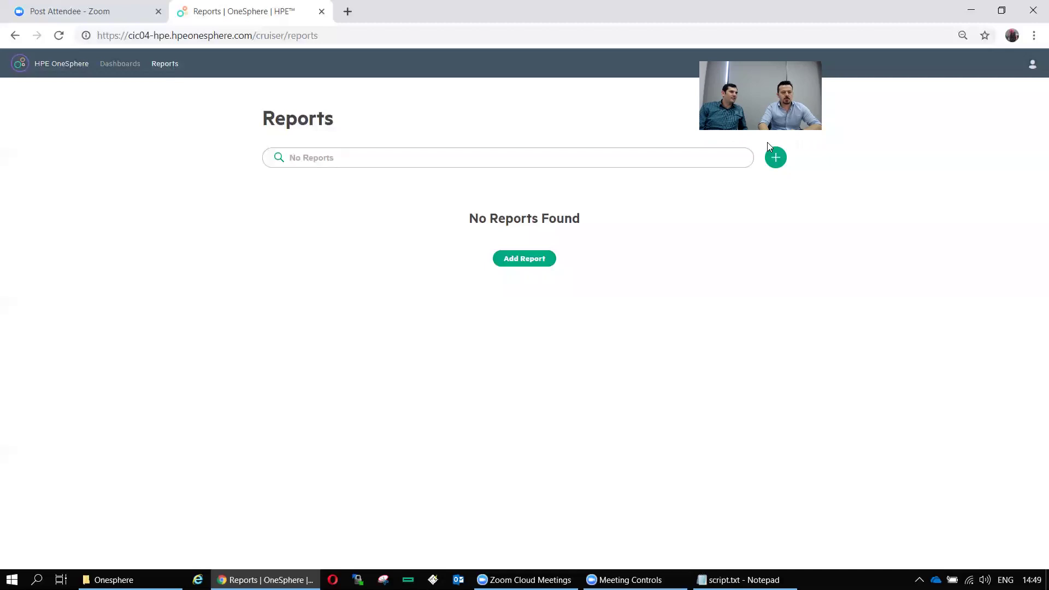
Create a new report named 'x' with Account ID and Account Owner columns
{"action": "left_click", "coordinate": [776, 157]}
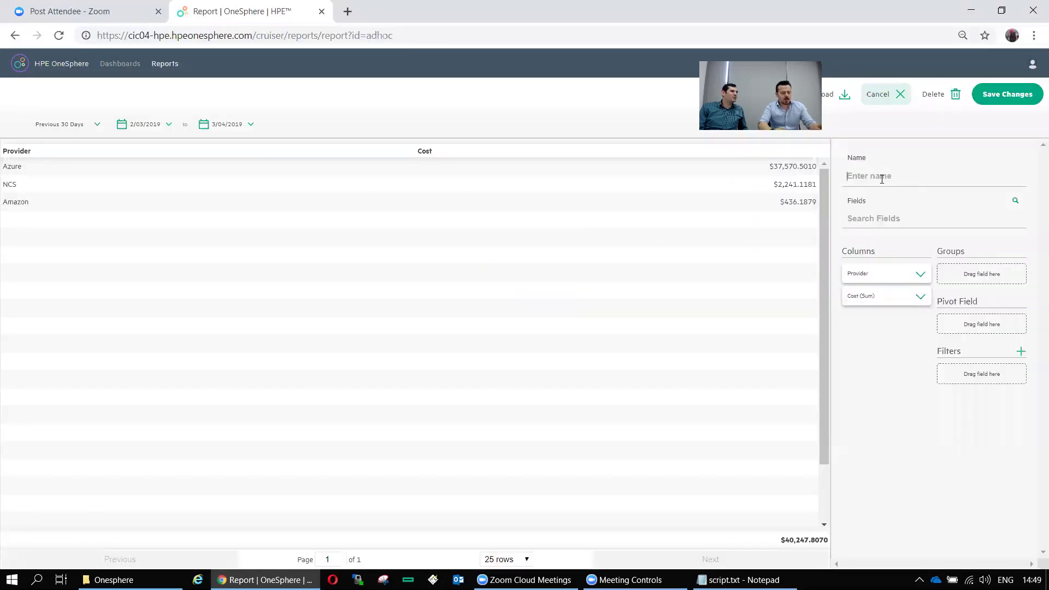
{"action": "type", "text": "x"}
{"action": "left_click", "coordinate": [872, 217]}
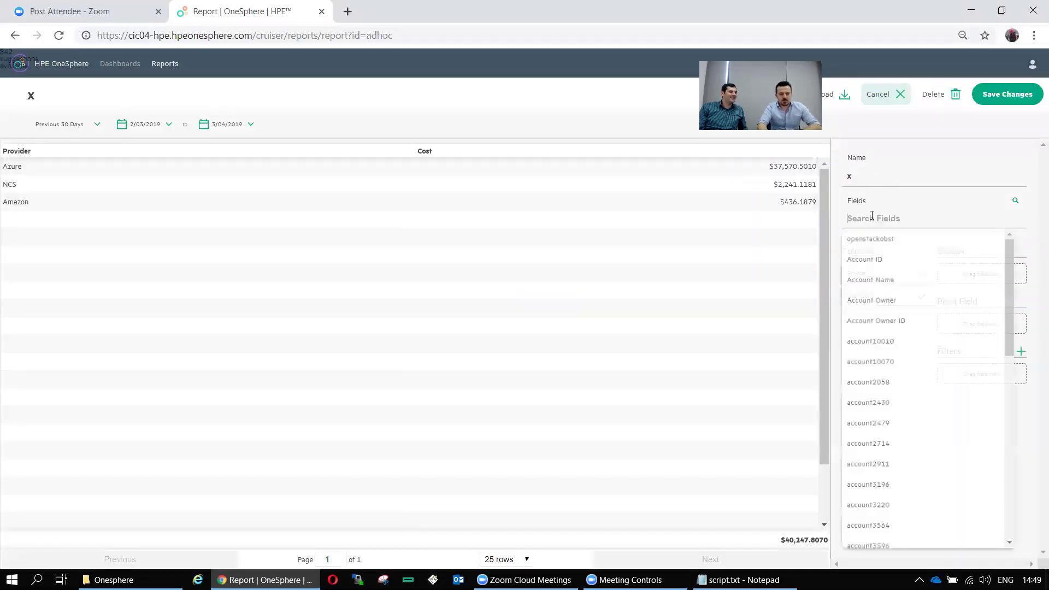
{"action": "left_click", "coordinate": [881, 261]}
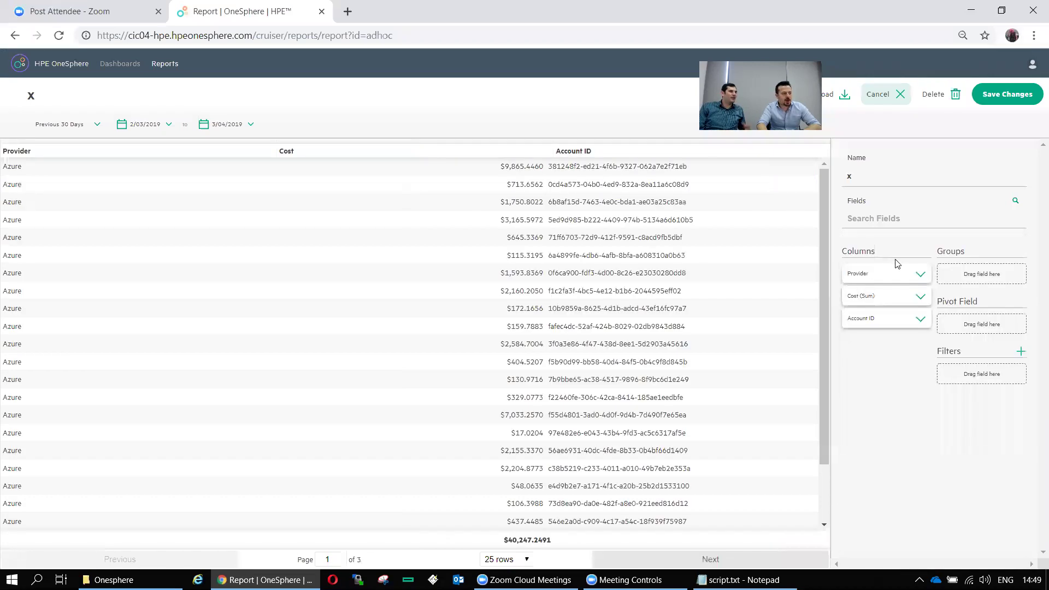
{"action": "left_click", "coordinate": [892, 223]}
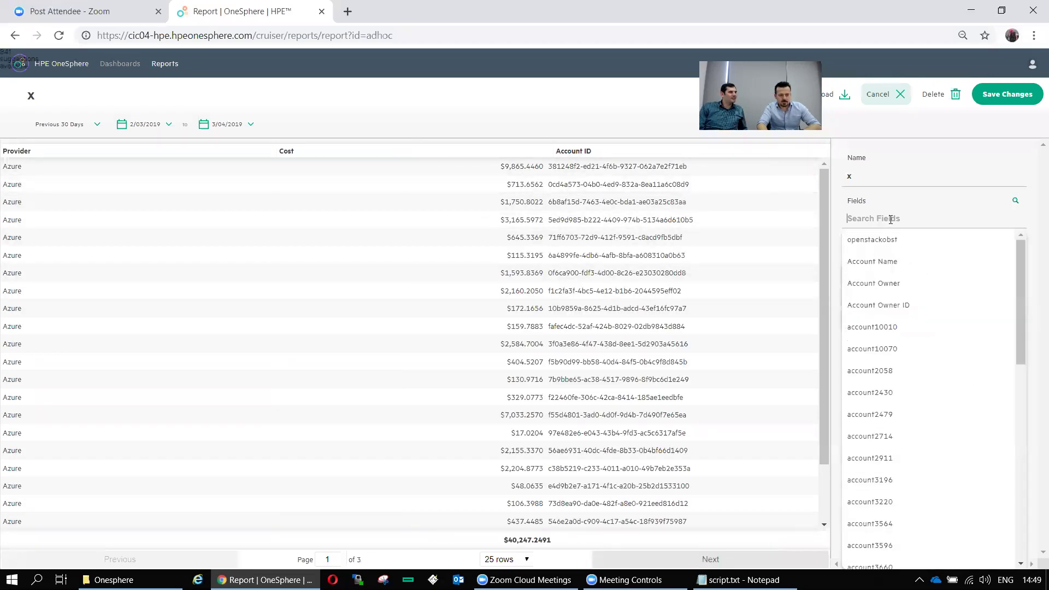
{"action": "left_click", "coordinate": [894, 286]}
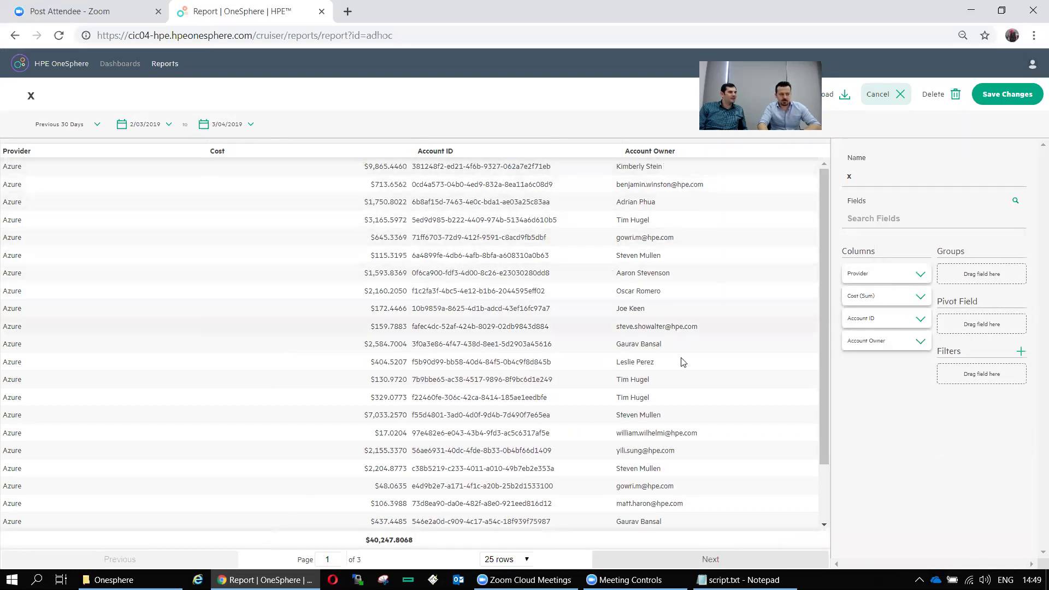
{"action": "scroll", "coordinate": [444, 350], "scroll_direction": "down", "scroll_amount": 1}
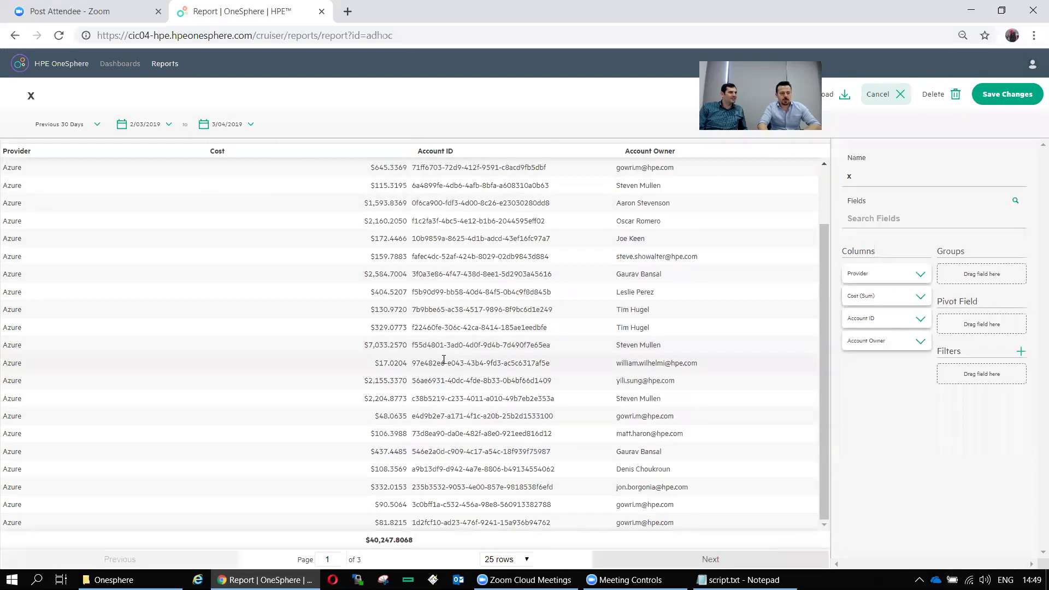
{"action": "scroll", "coordinate": [444, 360], "scroll_direction": "up", "scroll_amount": 1}
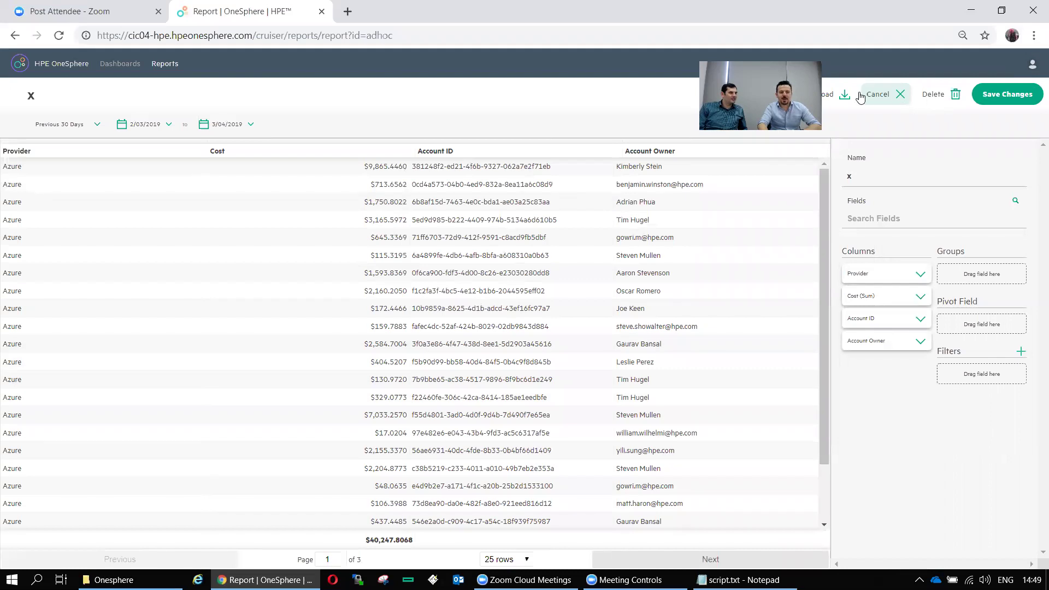
Export report x as Excel and open the downloaded x.xls
{"action": "left_click", "coordinate": [833, 108]}
{"action": "left_click", "coordinate": [832, 136]}
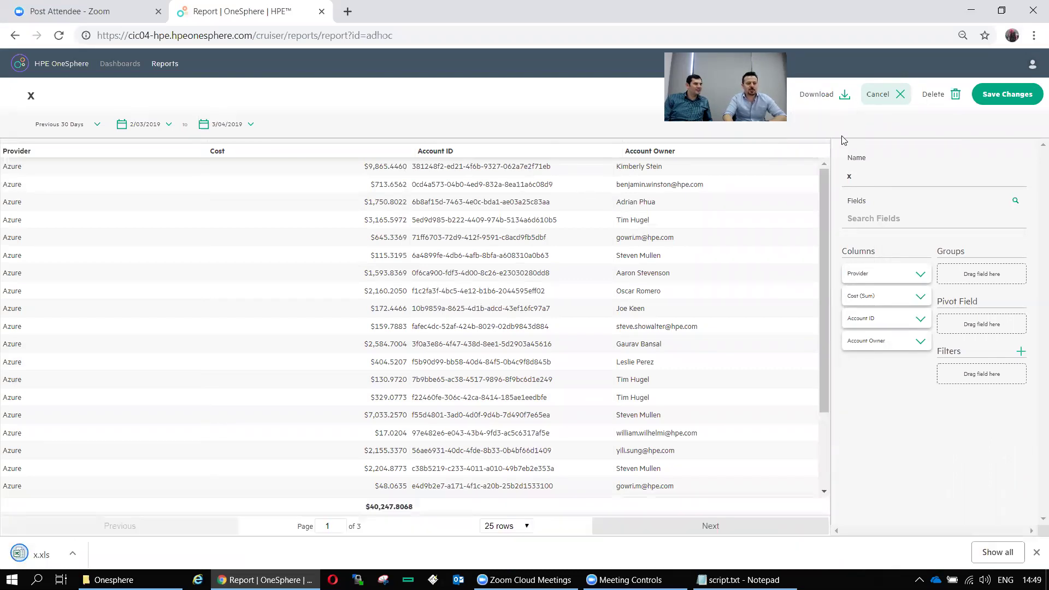
{"action": "left_click", "coordinate": [41, 554]}
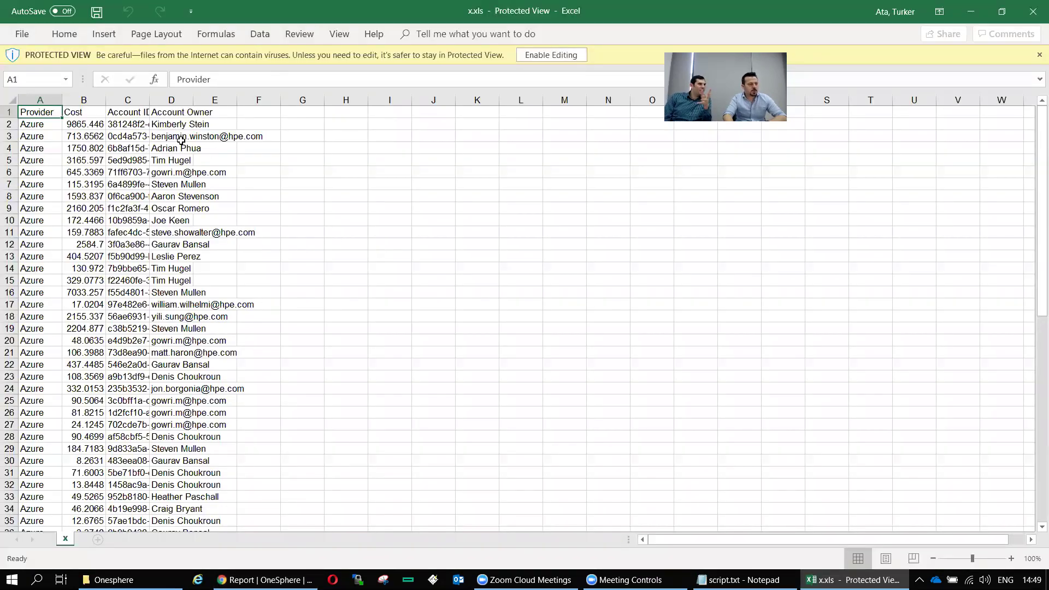
Auto-fit the Cost and Account ID columns in x.xls, review Account Owner entries, and close it
{"action": "double_click", "coordinate": [106, 100]}
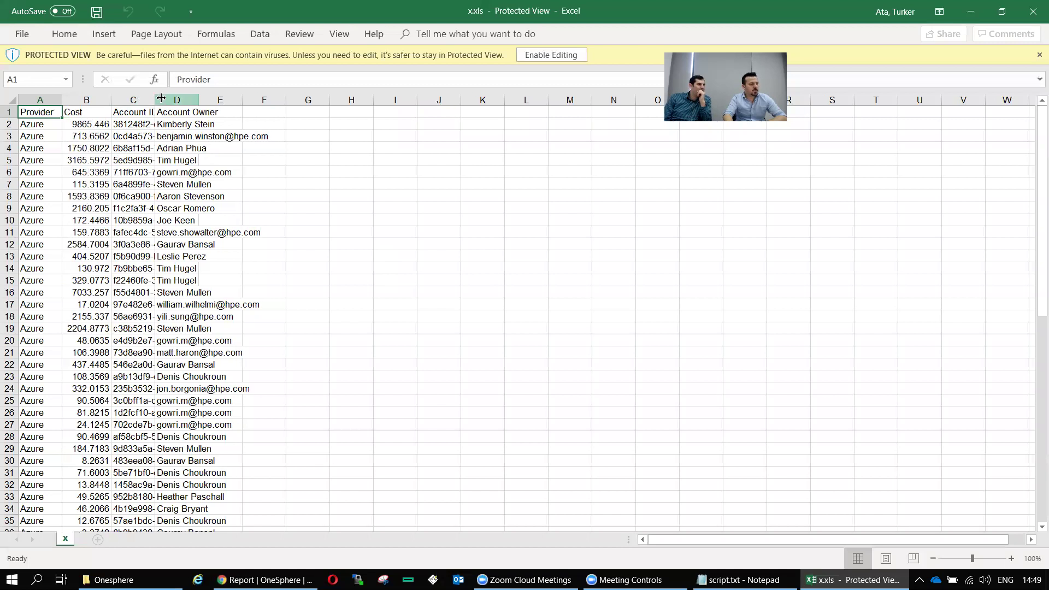
{"action": "double_click", "coordinate": [154, 100]}
{"action": "scroll", "coordinate": [391, 270], "scroll_direction": "down", "scroll_amount": 16}
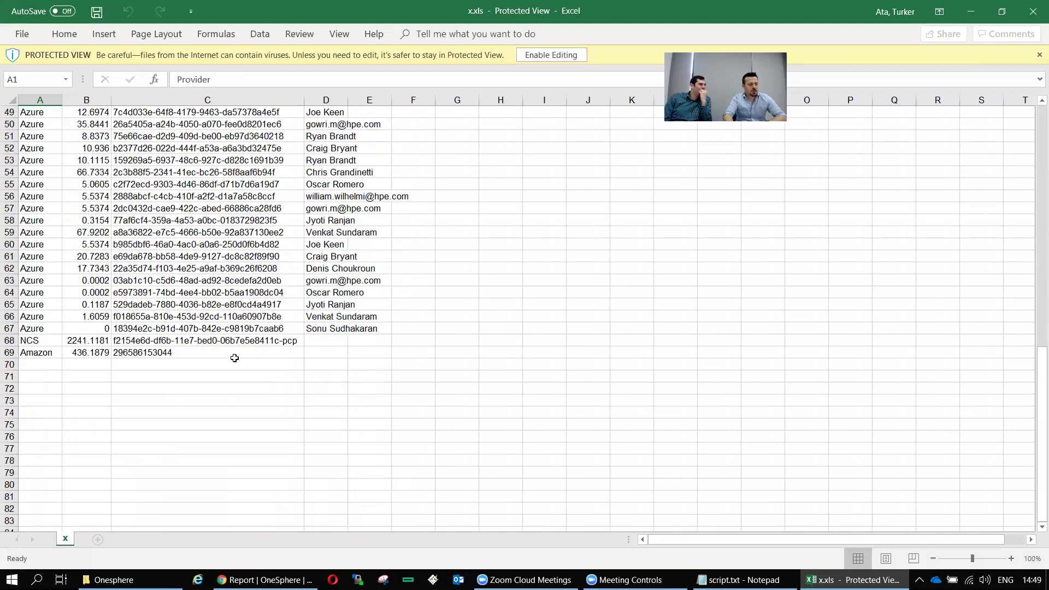
{"action": "left_click_drag", "start_coordinate": [333, 332], "coordinate": [334, 112]}
{"action": "left_click", "coordinate": [513, 218]}
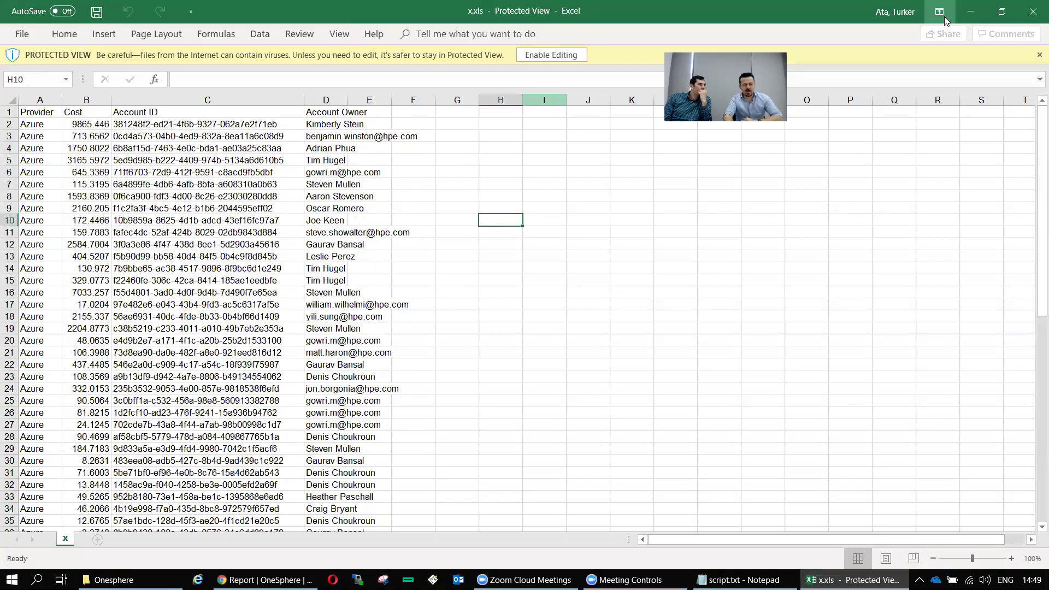
{"action": "left_click", "coordinate": [1032, 12]}
Add Account Owner ID and account2058 as report columns
{"action": "left_click", "coordinate": [877, 219]}
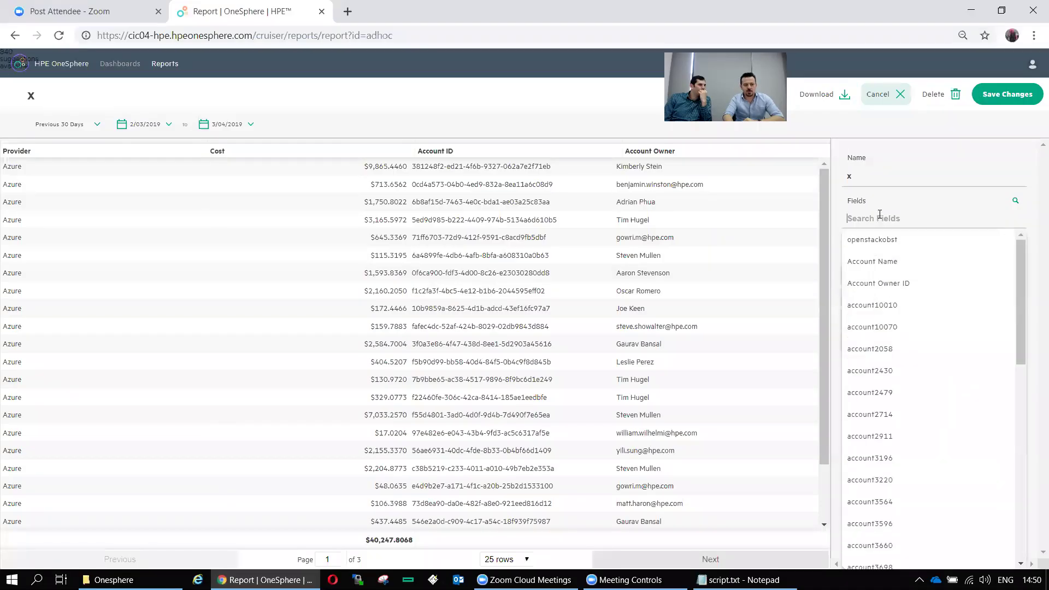
{"action": "left_click", "coordinate": [872, 284]}
{"action": "left_click", "coordinate": [885, 216]}
{"action": "left_click", "coordinate": [888, 319]}
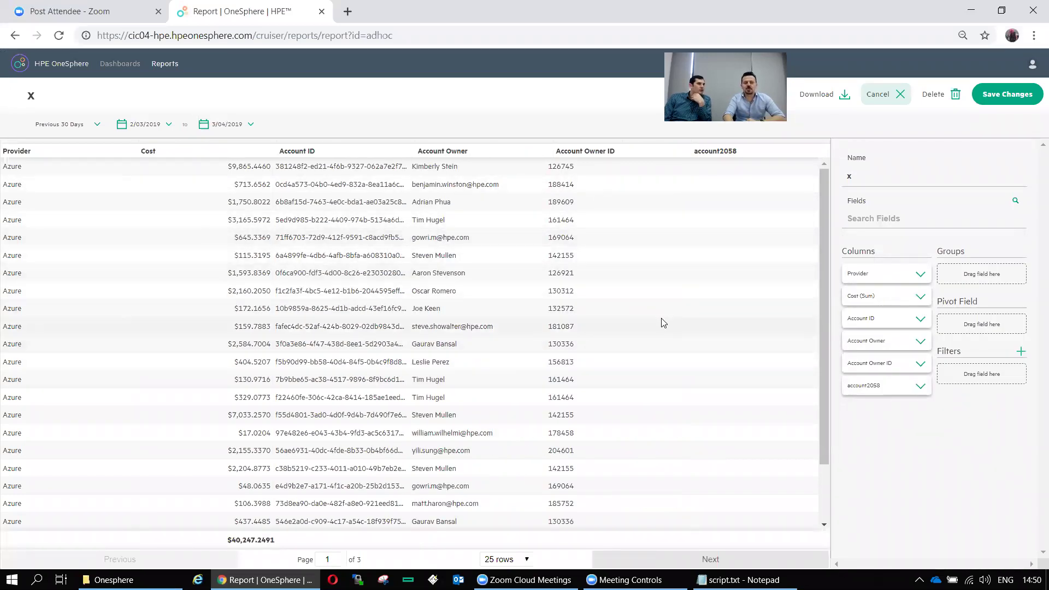
Leave report x unsaved and return to the HPE OneSphere home Providers overview
{"action": "left_click", "coordinate": [97, 126]}
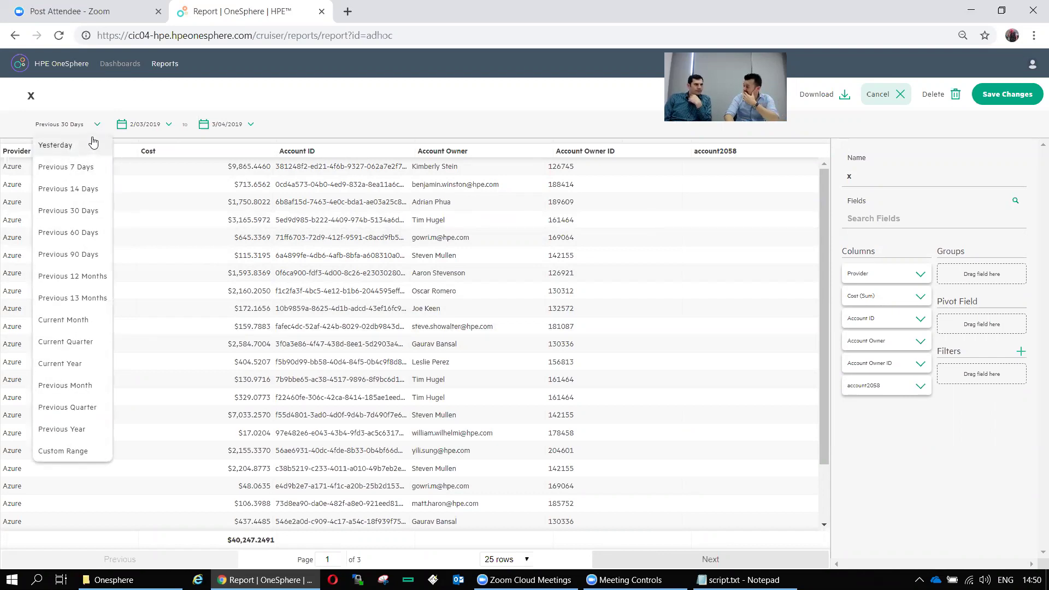
{"action": "left_click", "coordinate": [76, 65]}
{"action": "left_click", "coordinate": [569, 333]}
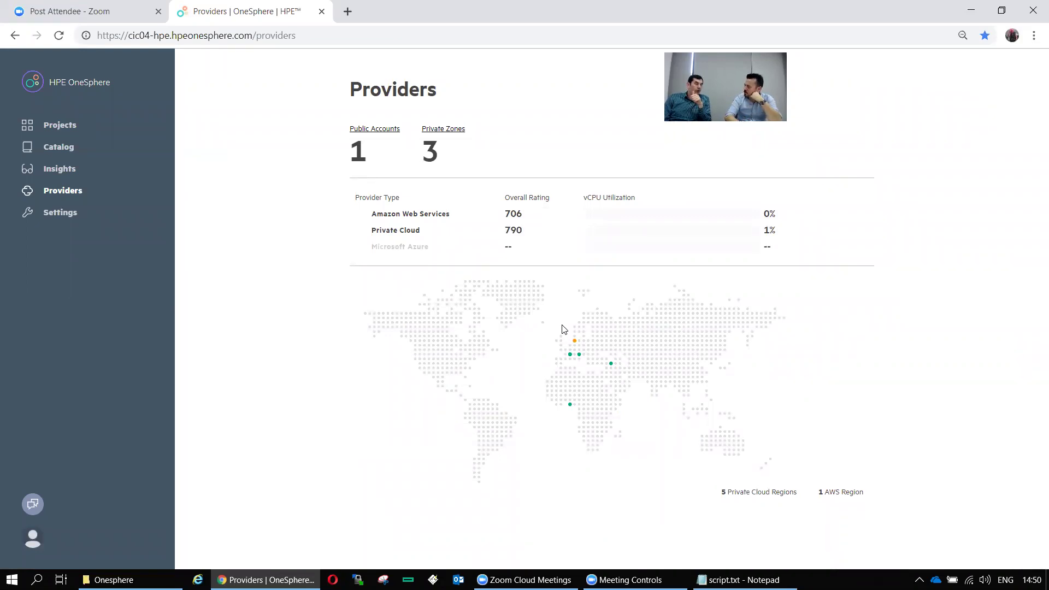
Open the hakantata deployment's details in the AWS project's Deployments list
{"action": "left_click", "coordinate": [59, 127]}
{"action": "left_click", "coordinate": [356, 179]}
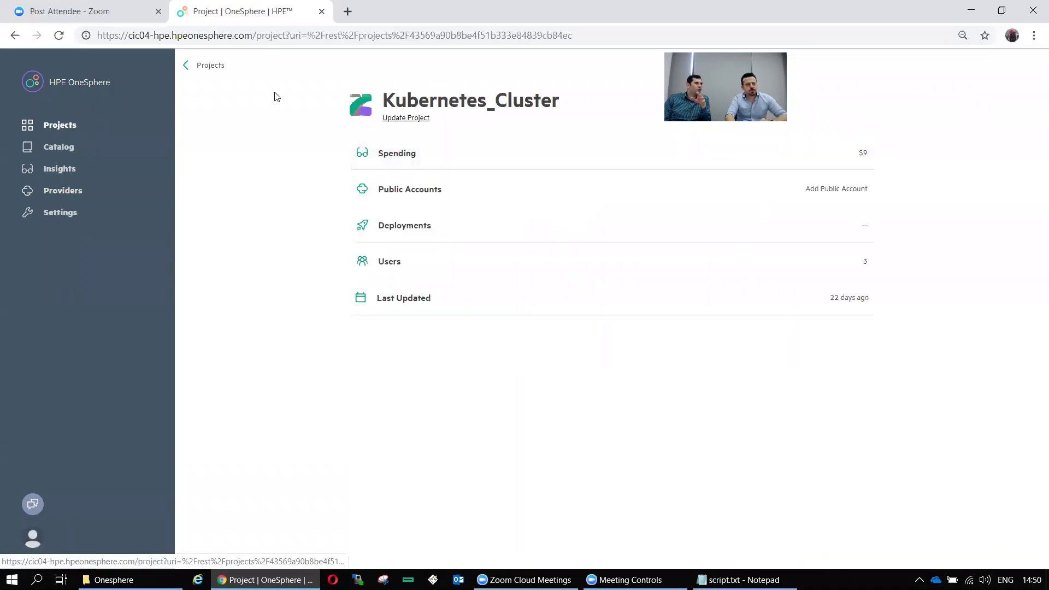
{"action": "key", "text": "alt+Left"}
{"action": "left_click", "coordinate": [583, 188]}
{"action": "left_click", "coordinate": [466, 225]}
{"action": "left_click", "coordinate": [546, 325]}
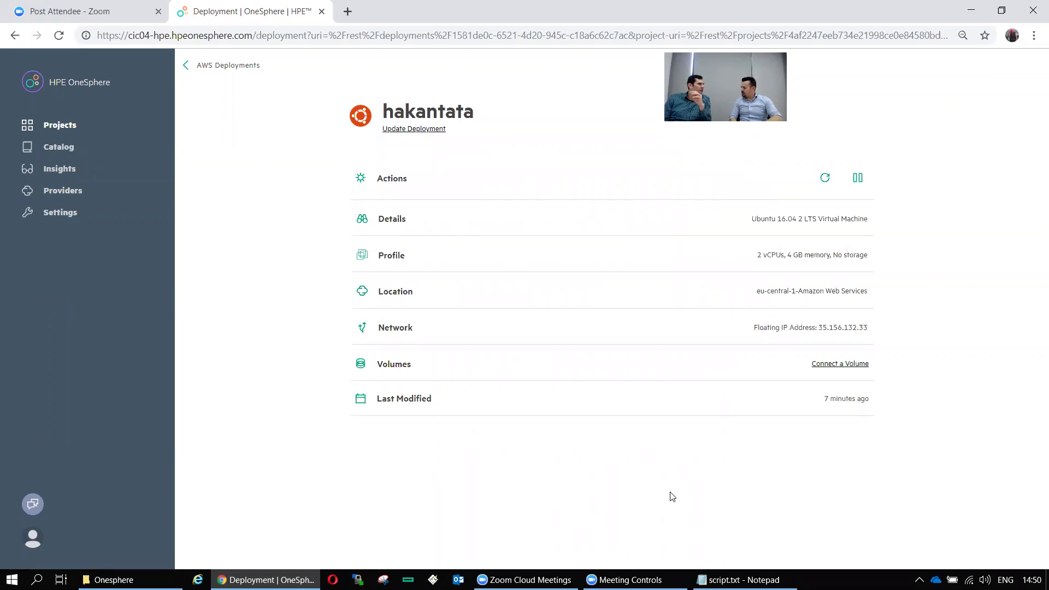
Copy the floating IP address 35.156.132.33 from the deployment's network details
{"action": "left_click", "coordinate": [853, 330]}
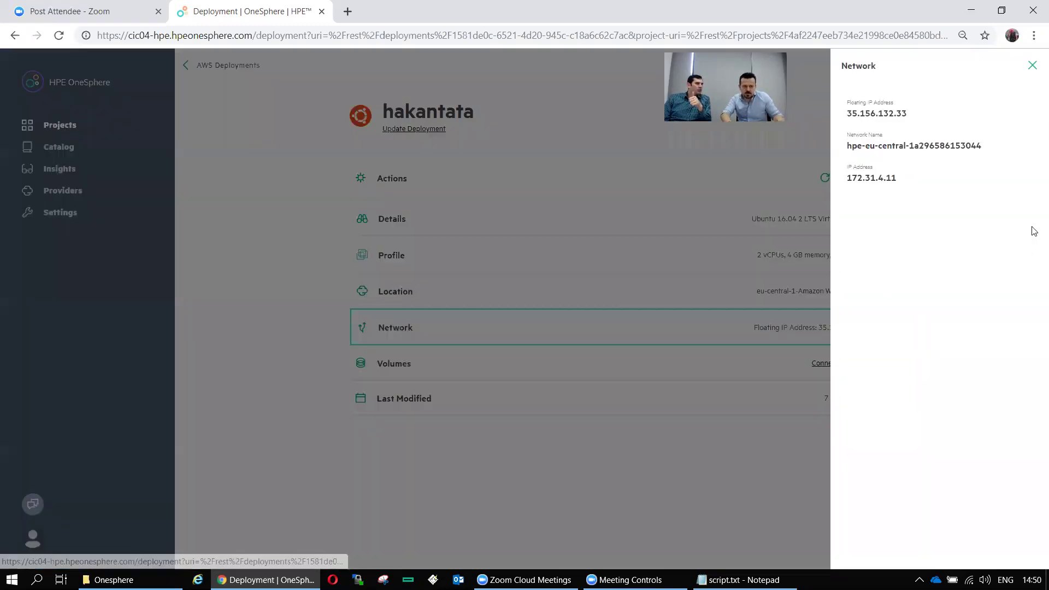
{"action": "left_click_drag", "start_coordinate": [912, 113], "coordinate": [846, 115]}
{"action": "right_click", "coordinate": [856, 115]}
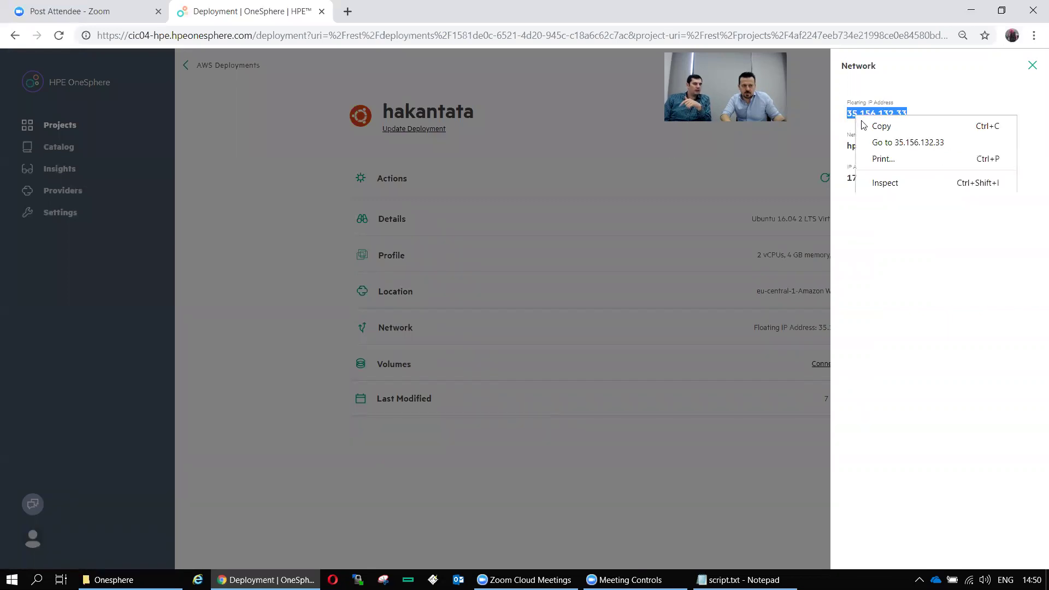
{"action": "left_click", "coordinate": [876, 127]}
{"action": "key", "text": "ctrl+t"}
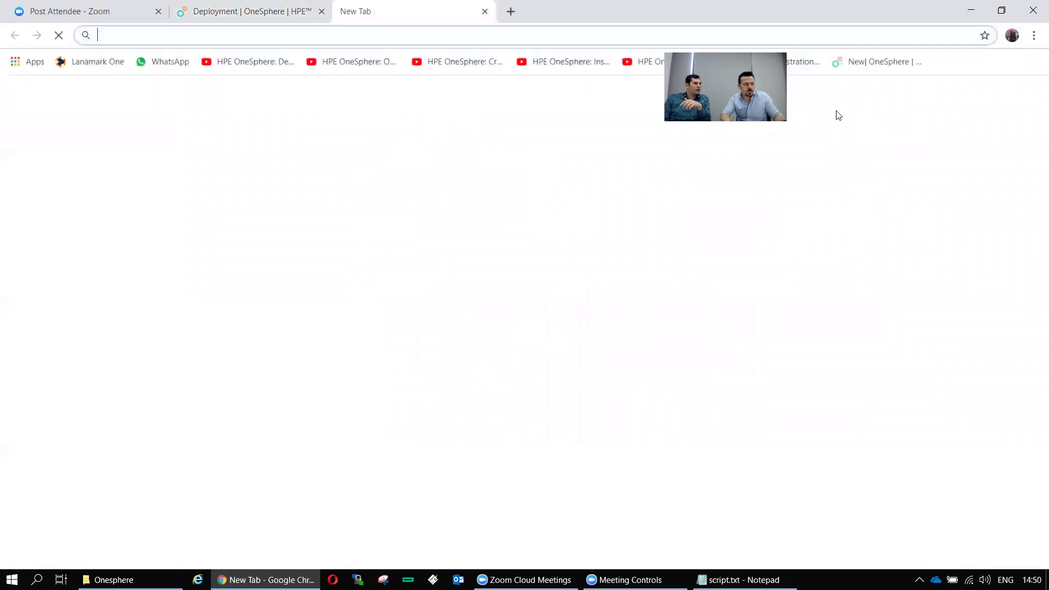
{"action": "type", "text": "http"}
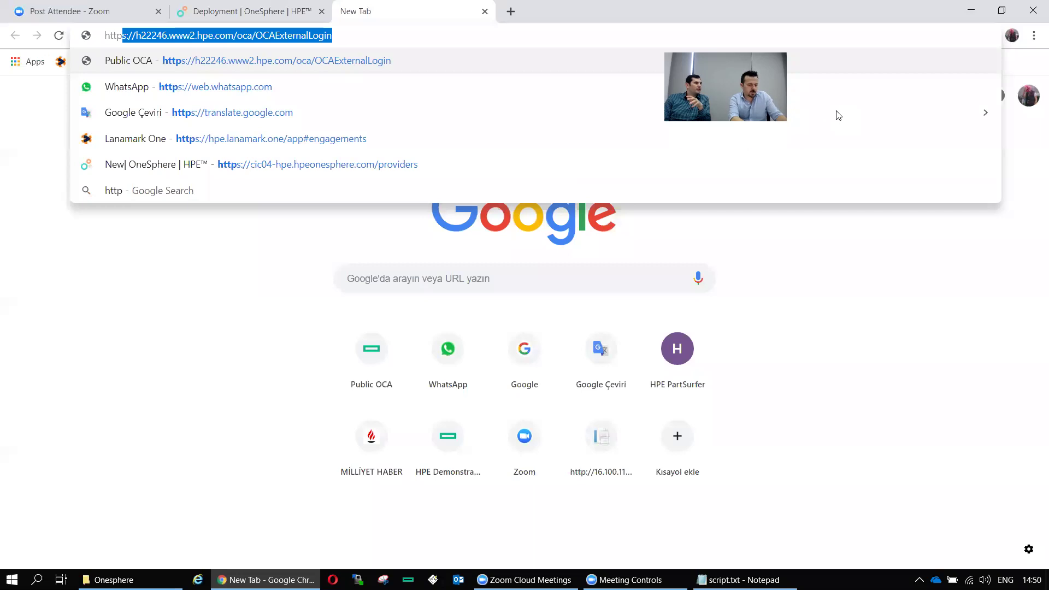
{"action": "type", "text": "://"}
{"action": "key", "text": "ctrl+v"}
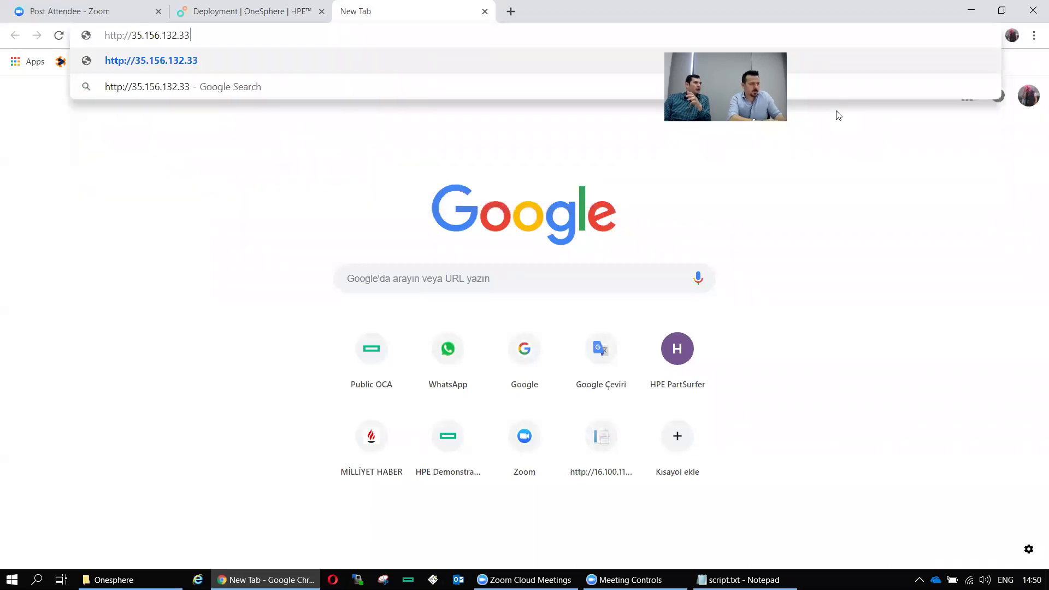
{"action": "key", "text": "Return"}
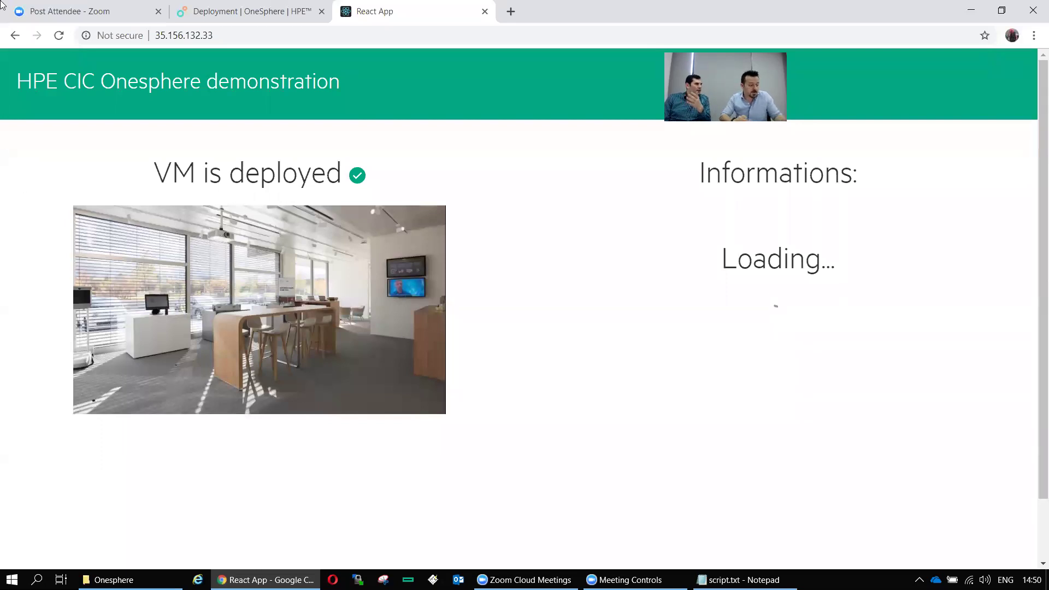
{"action": "key", "text": "super"}
Launch PuTTY and open an SSH session to 35.156.132.33, accepting the server's host key
{"action": "type", "text": "putty"}
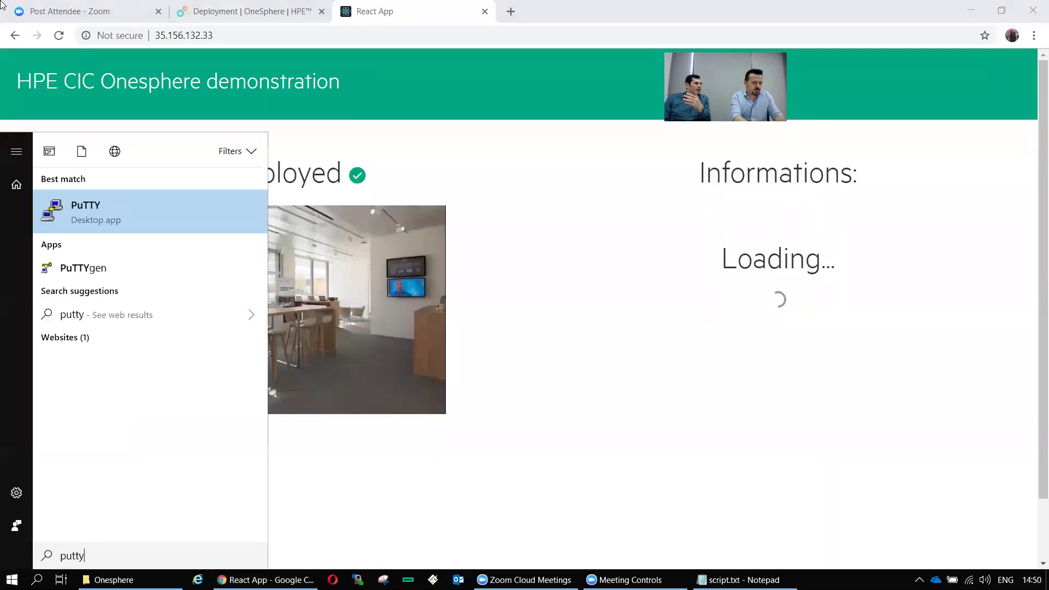
{"action": "key", "text": "Return"}
{"action": "key", "text": "ctrl+v"}
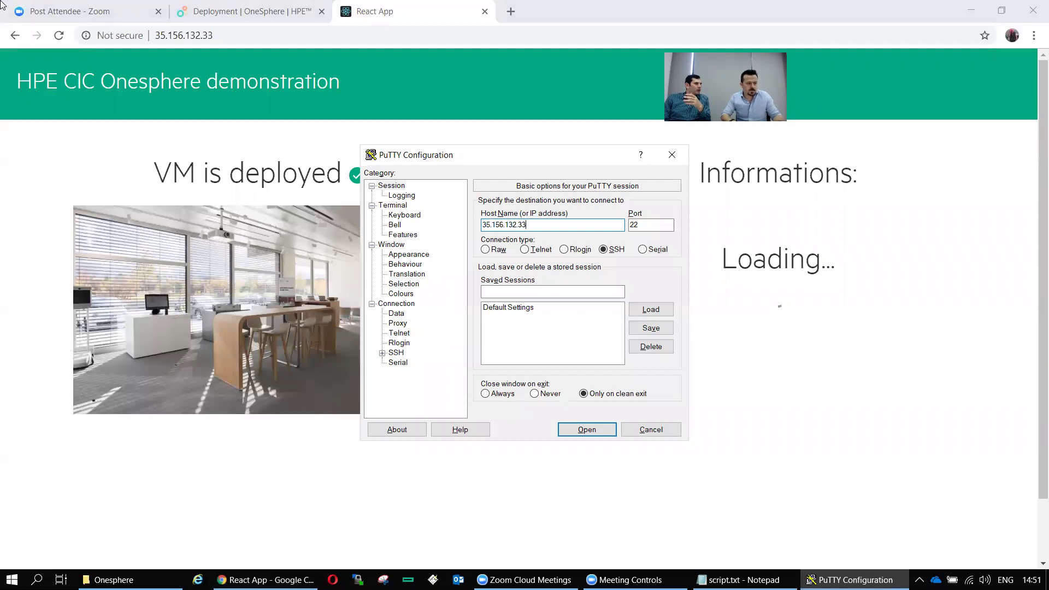
{"action": "key", "text": "Return"}
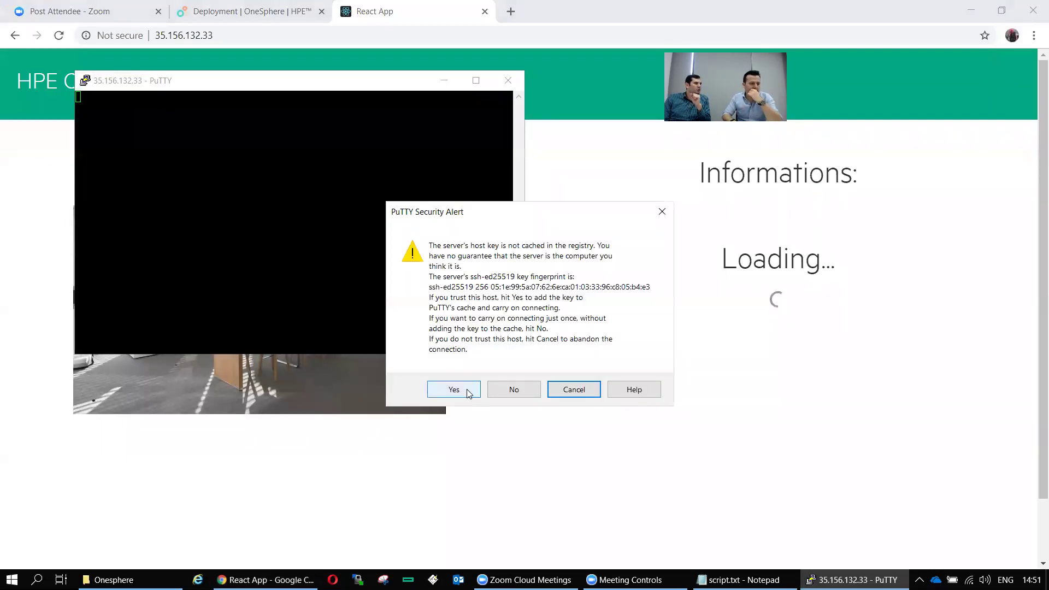
{"action": "left_click", "coordinate": [454, 389]}
{"action": "left_click_drag", "start_coordinate": [298, 87], "coordinate": [587, 248]}
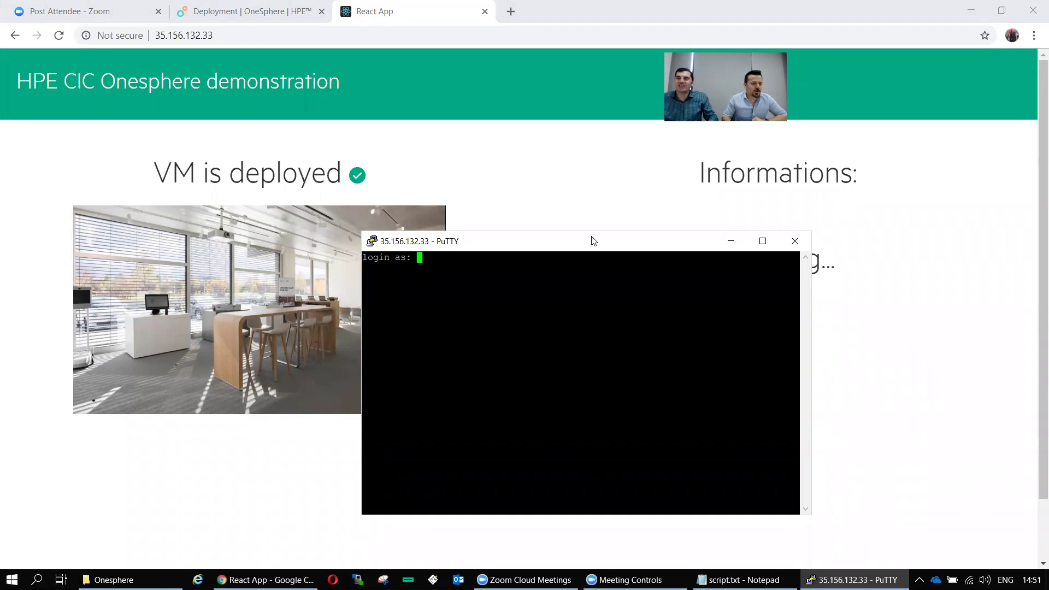
{"action": "left_click", "coordinate": [541, 164]}
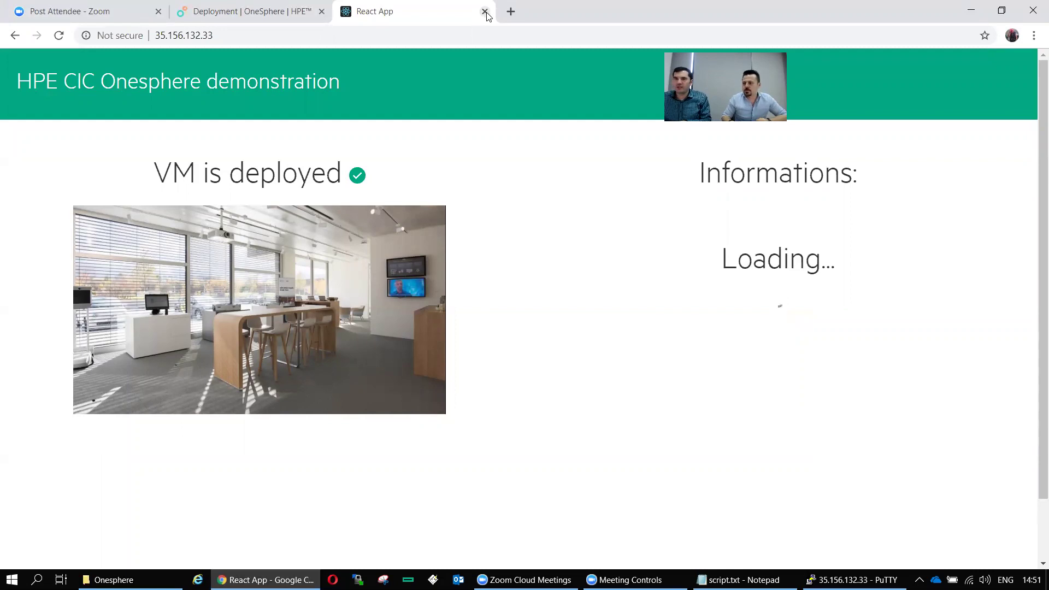
Close the web app tab and network panel, then return to the OneSphere projects list
{"action": "left_click", "coordinate": [486, 13]}
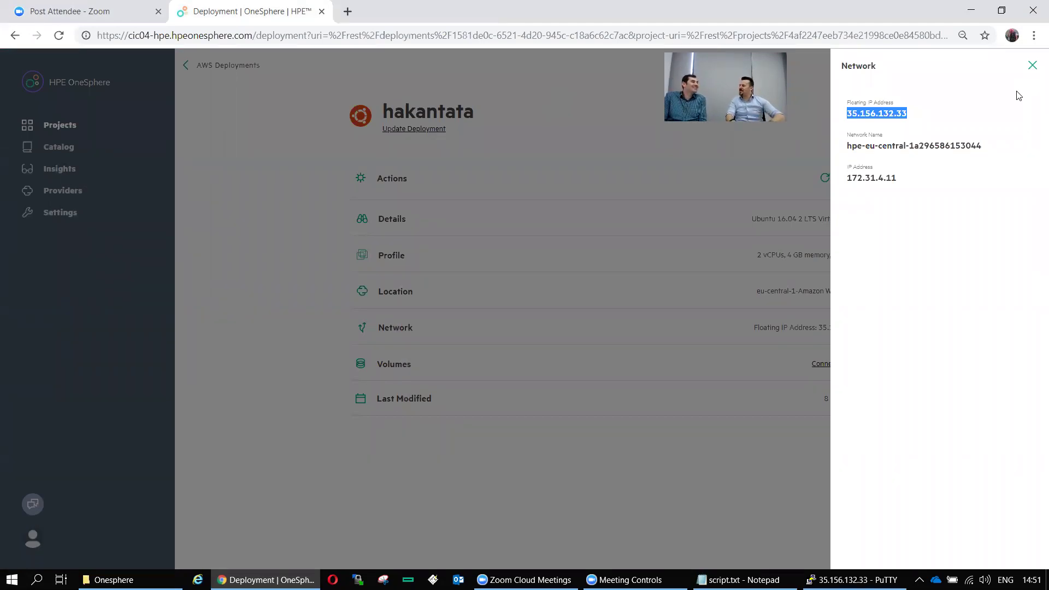
{"action": "left_click", "coordinate": [1032, 66]}
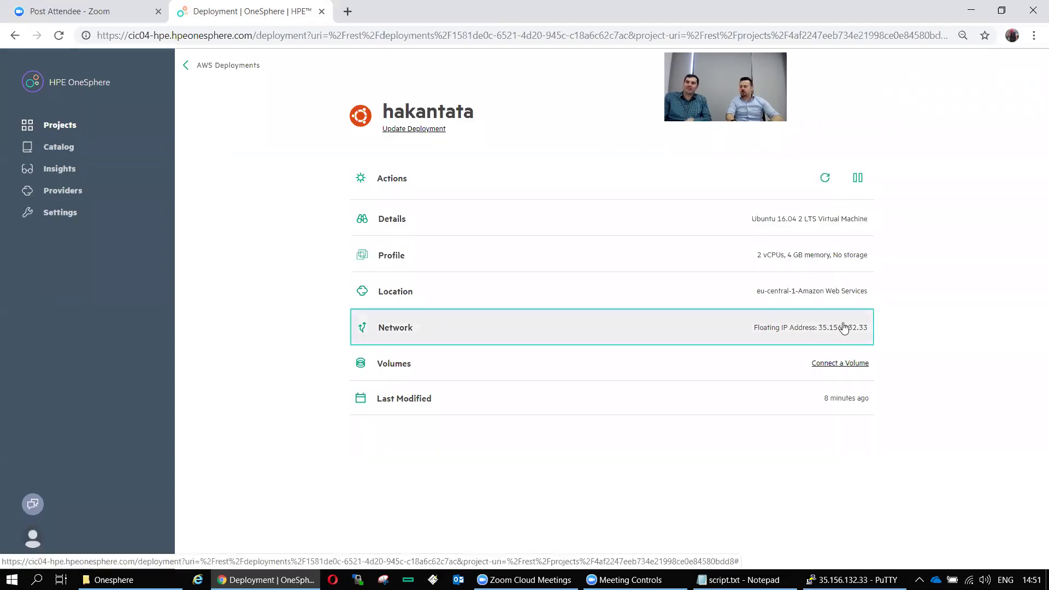
{"action": "left_click", "coordinate": [192, 66]}
{"action": "left_click", "coordinate": [189, 66]}
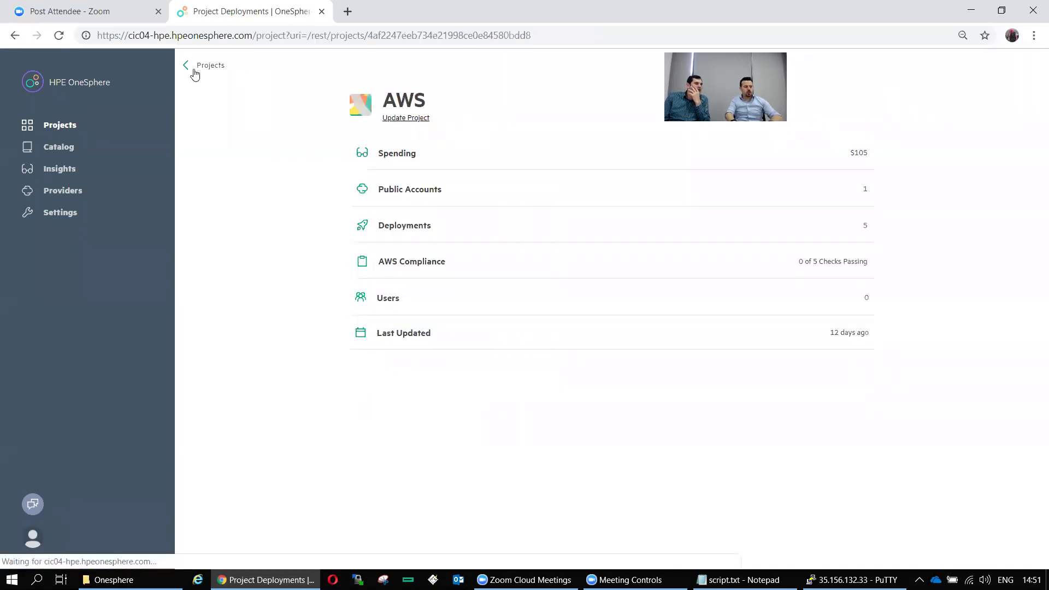
{"action": "left_click", "coordinate": [188, 67]}
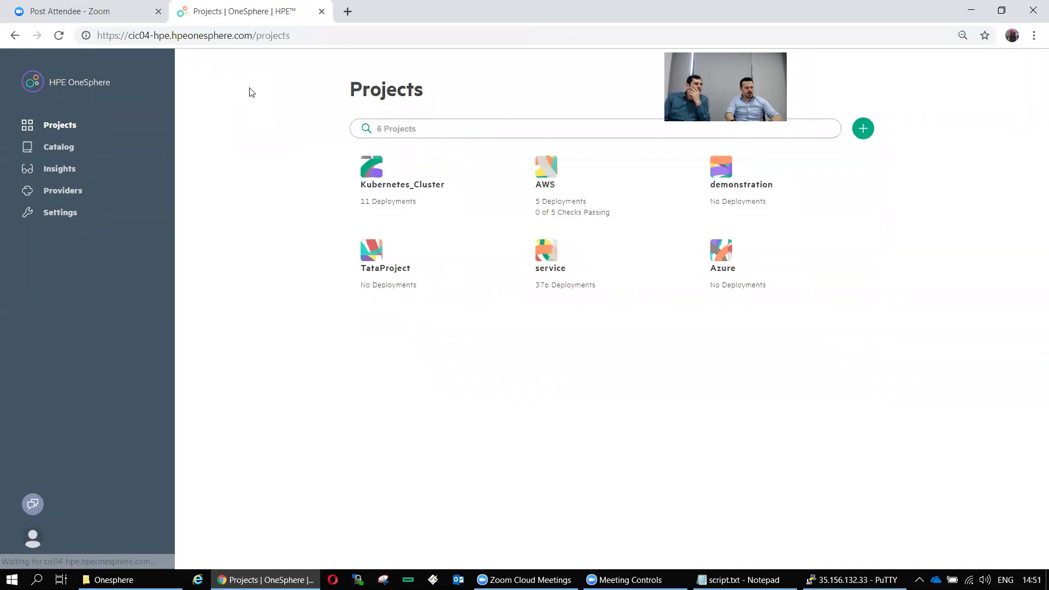
Browse the Kubernetes_Cluster project's 11 deployments, including hpecubernetescluster
{"action": "left_click", "coordinate": [377, 183]}
{"action": "left_click", "coordinate": [415, 234]}
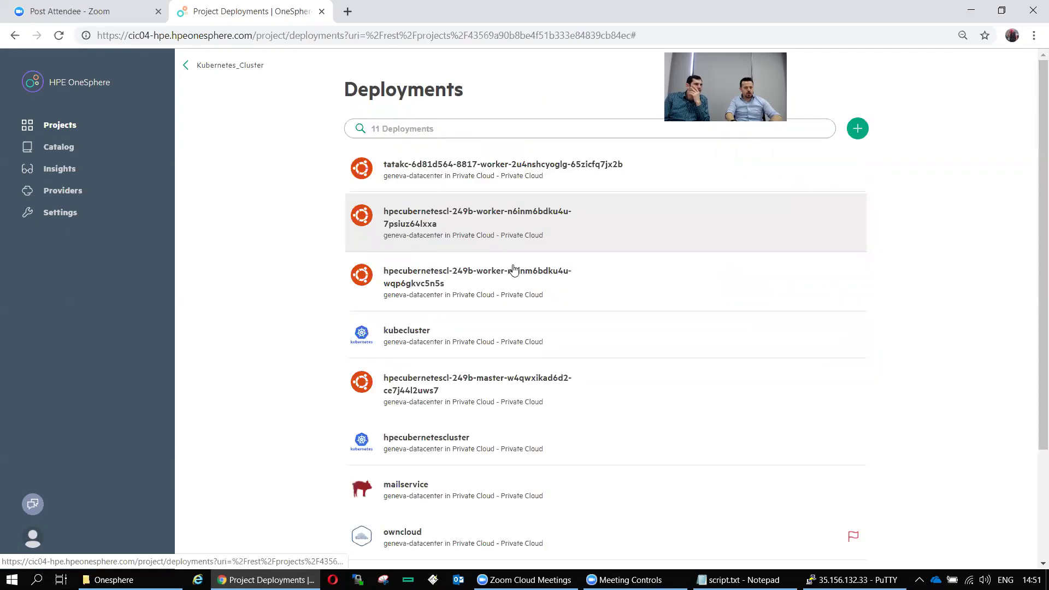
{"action": "scroll", "coordinate": [511, 184], "scroll_direction": "down", "scroll_amount": 3}
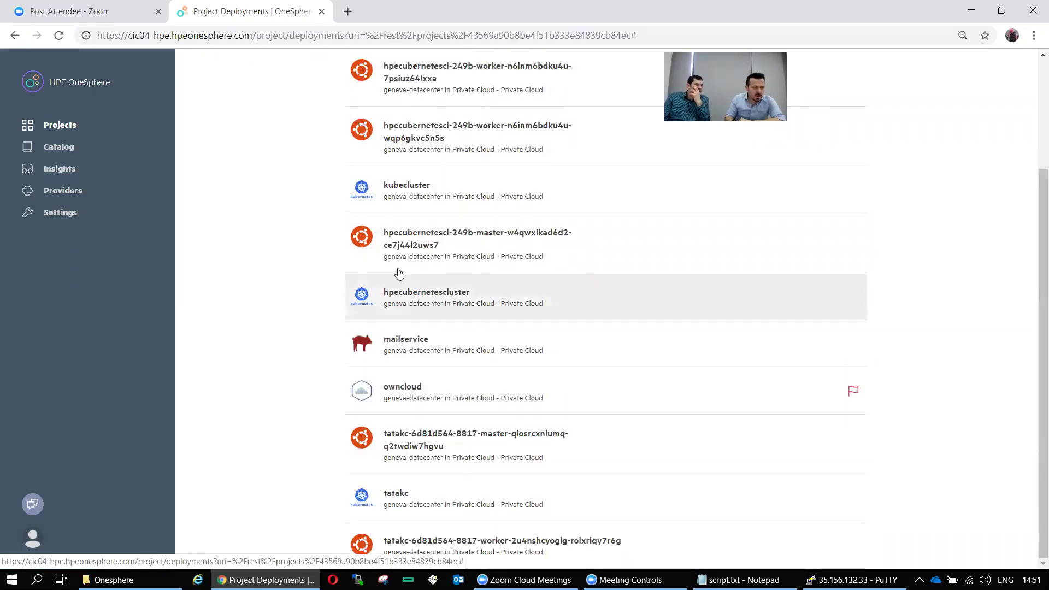
{"action": "scroll", "coordinate": [451, 246], "scroll_direction": "up", "scroll_amount": 2}
{"action": "scroll", "coordinate": [452, 246], "scroll_direction": "up", "scroll_amount": 1}
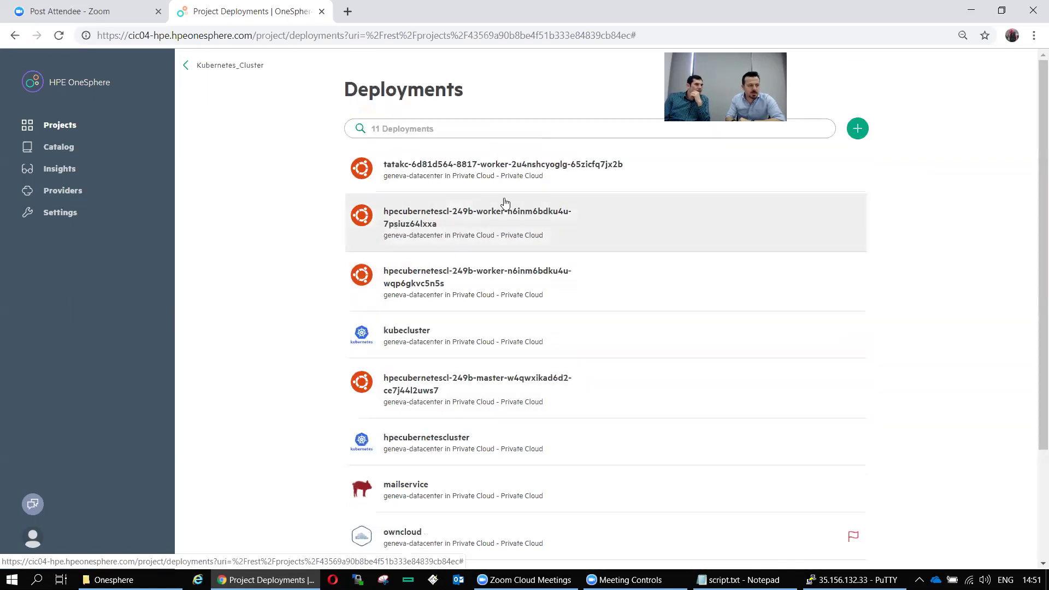